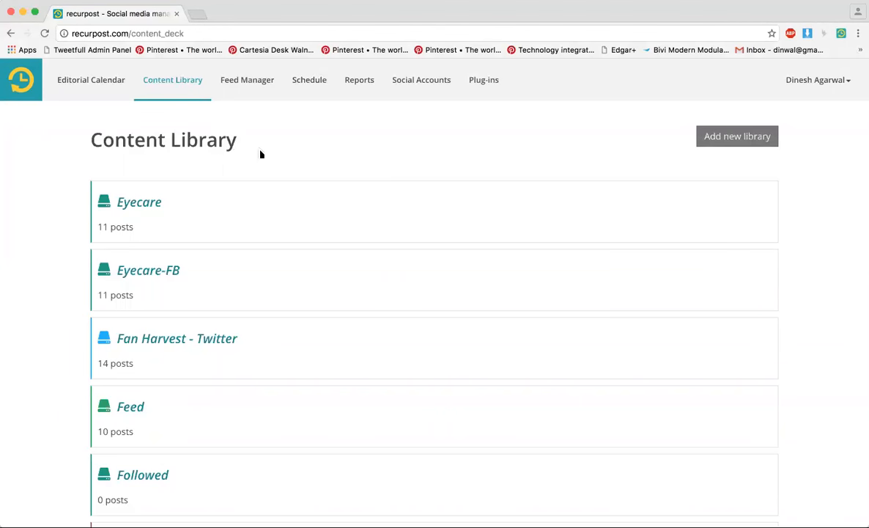
Step: Add a new content library, entering a person's first name as the library name
left_click(726, 142)
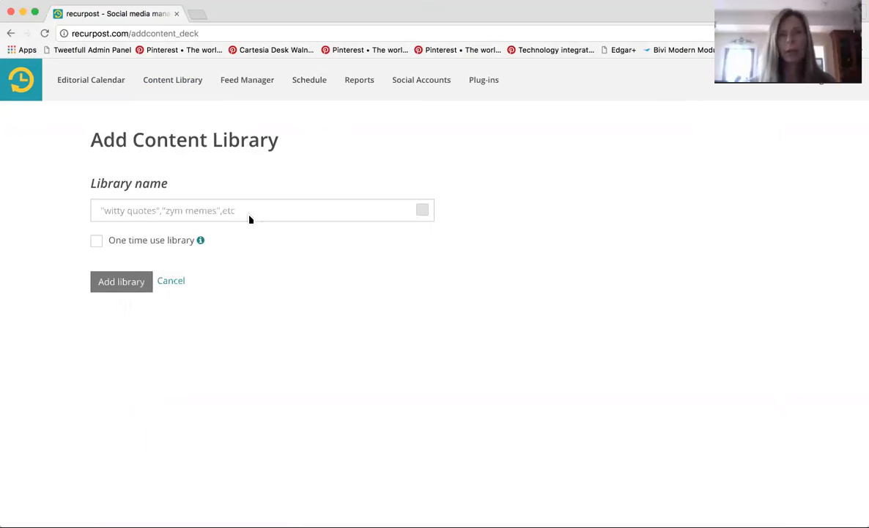
left_click(217, 208)
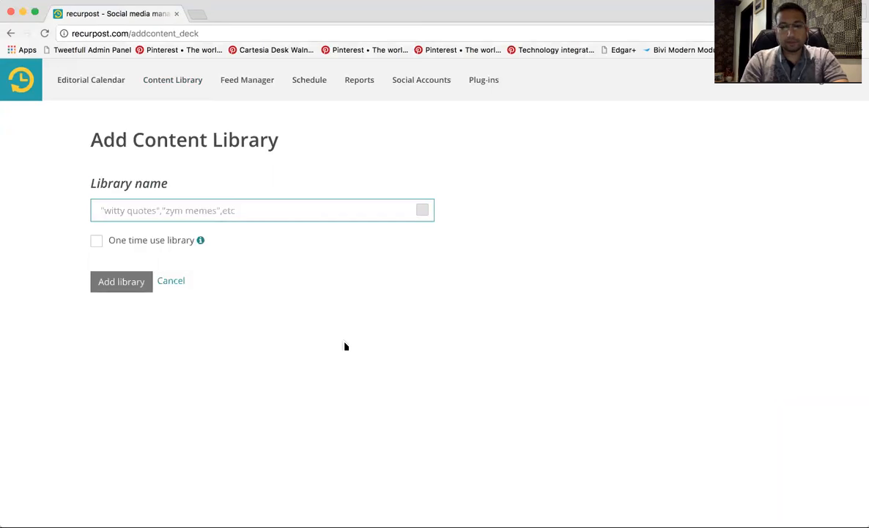
type("Donna")
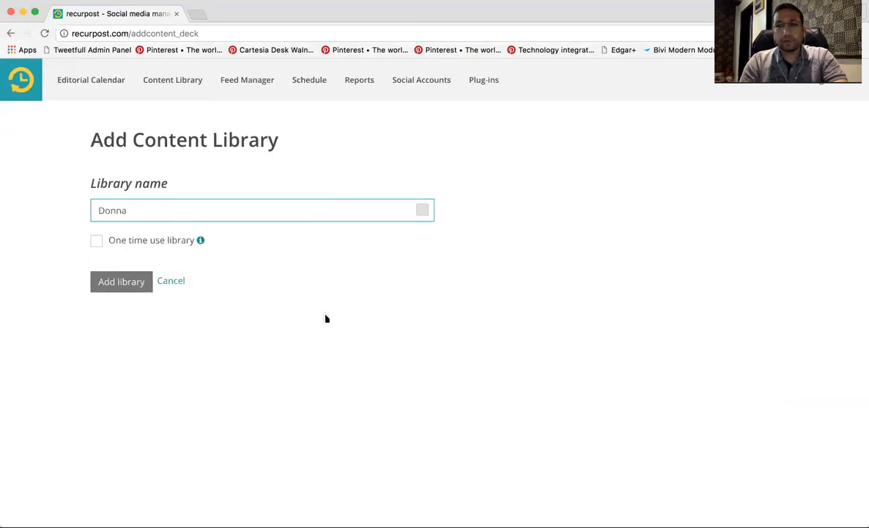
left_click(131, 284)
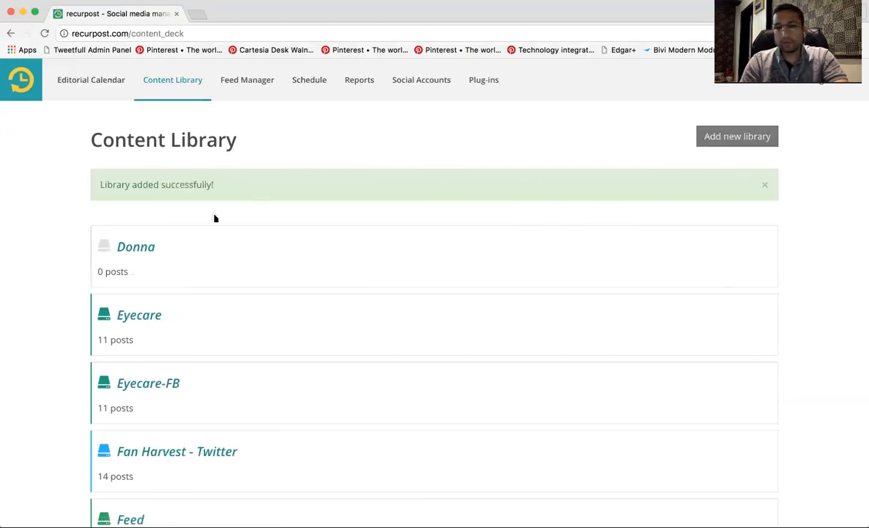
Step: Add the text update "This is a quote/text post." to the new library, leaving the stop-recycling option off
left_click(142, 249)
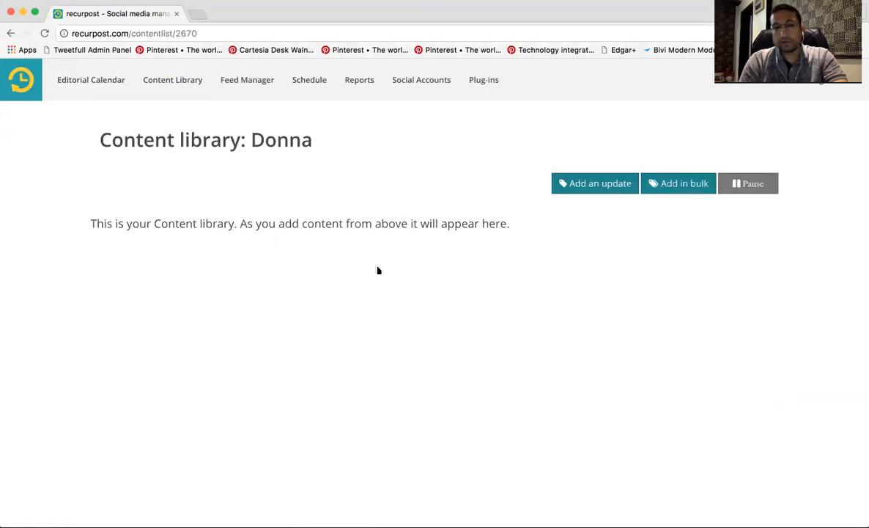
left_click(595, 192)
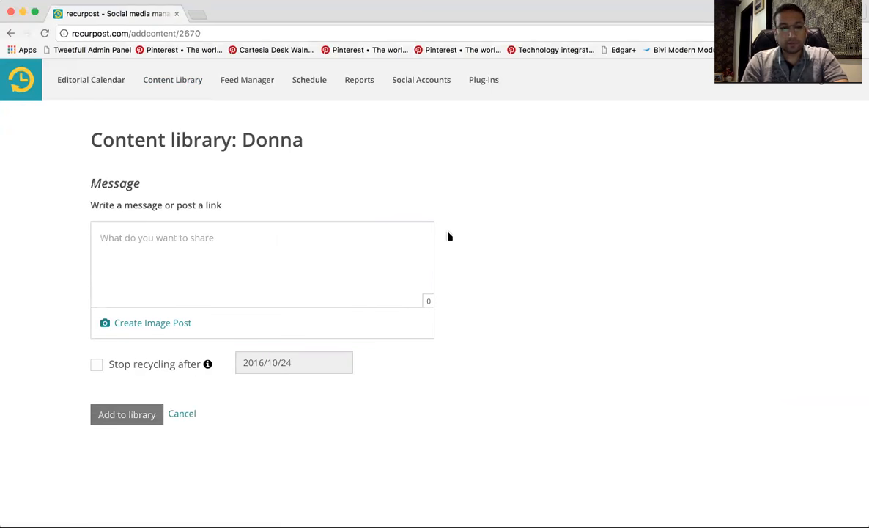
type("This is a quote")
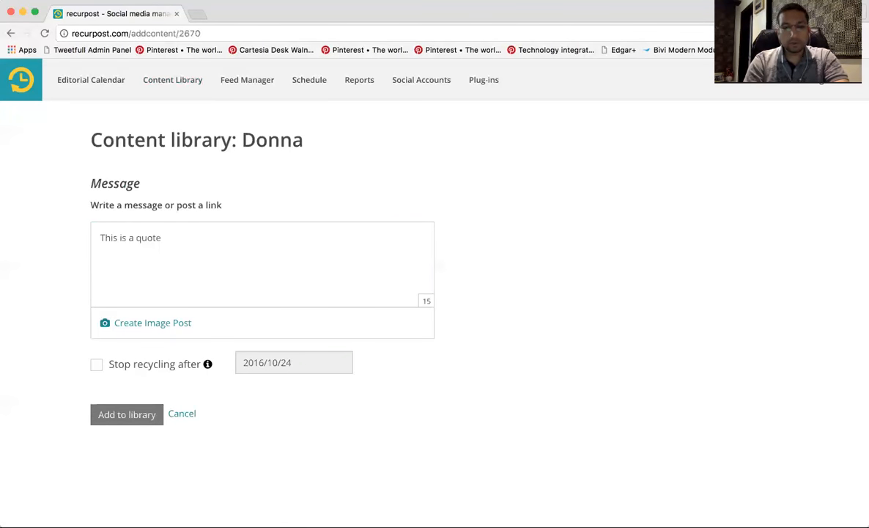
type(".text post.")
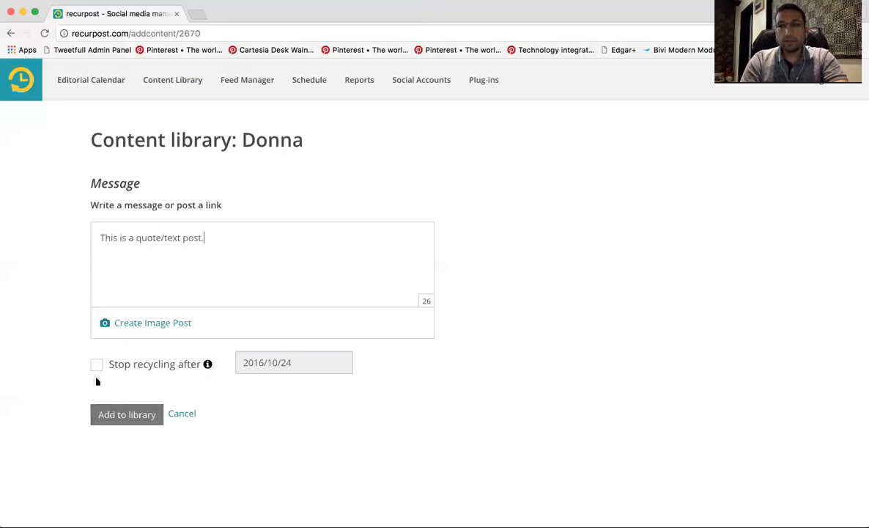
left_click(142, 372)
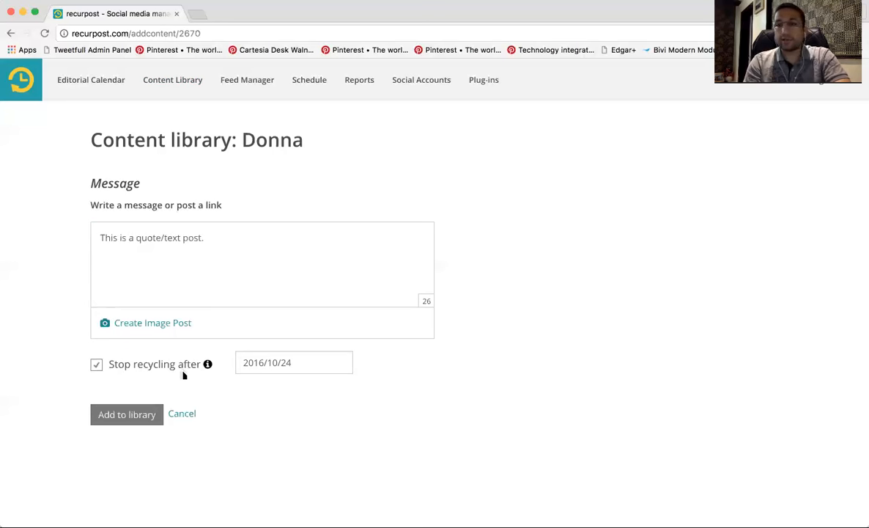
left_click(97, 364)
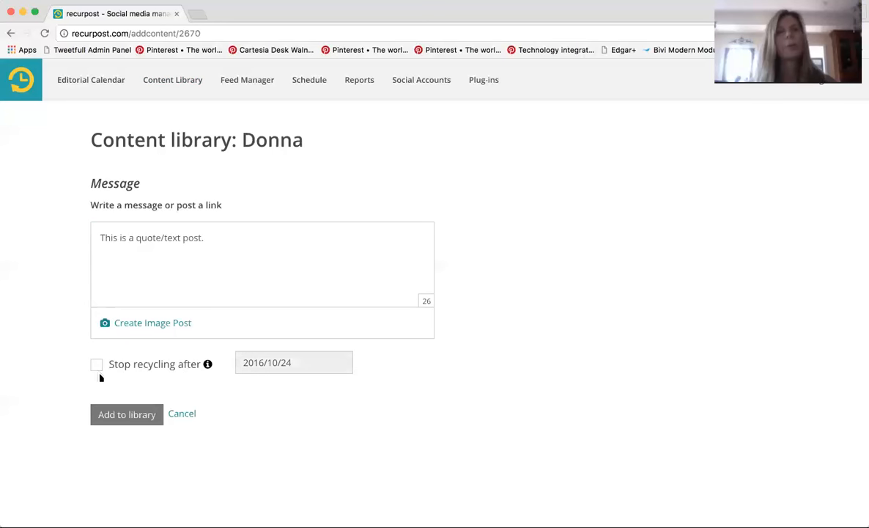
left_click(132, 414)
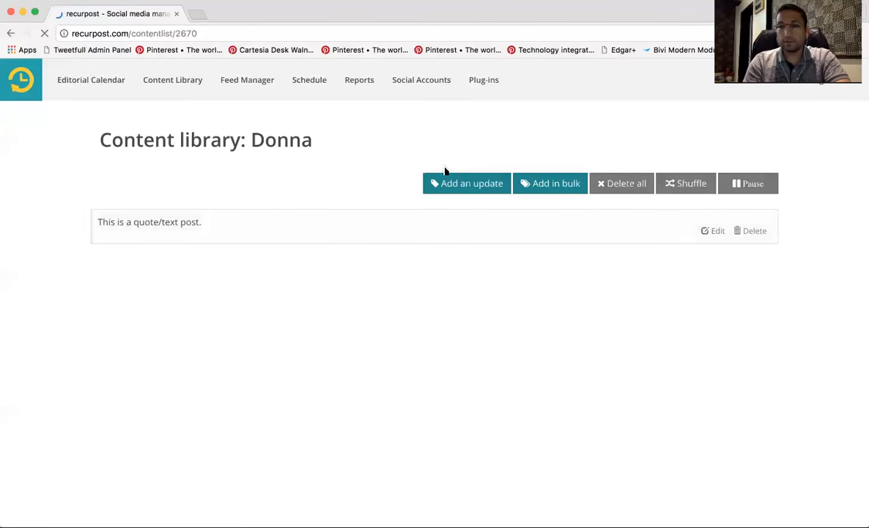
Step: Start another update and load the Mashable nickelback-strikes-back article in a new browser tab
left_click(472, 189)
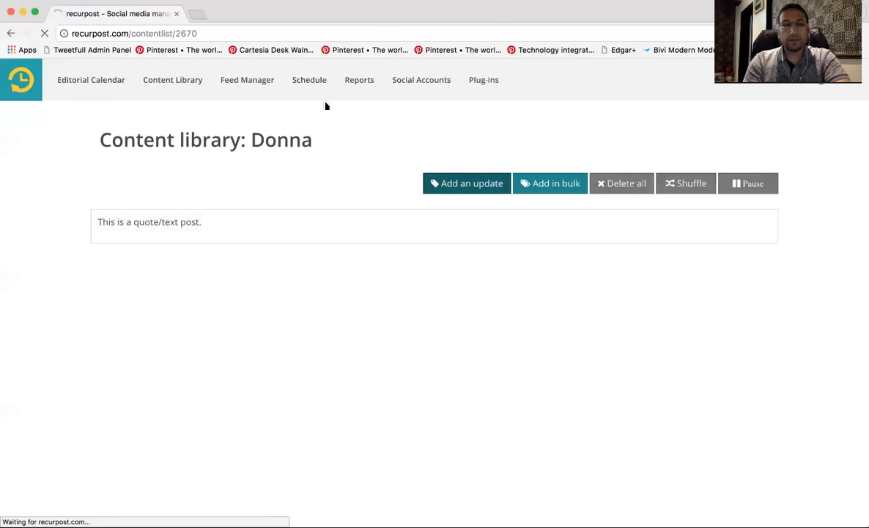
left_click(203, 19)
type("mashable.com")
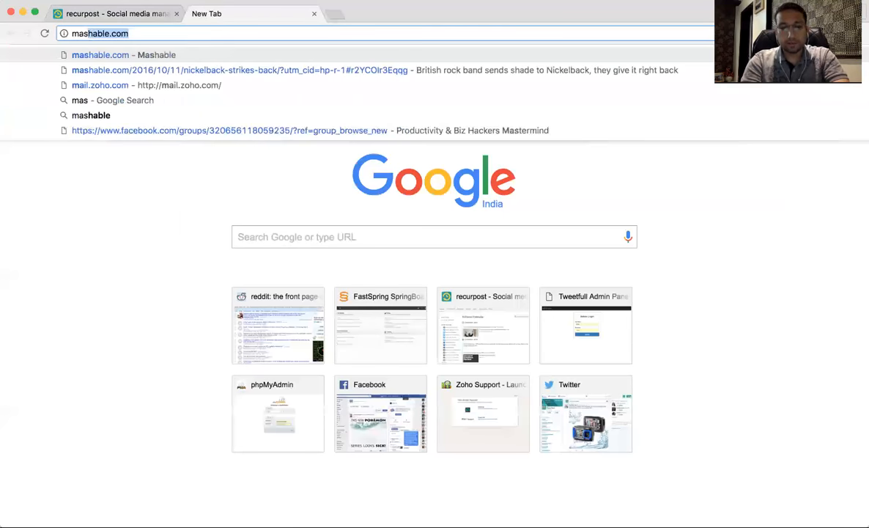
key("Down")
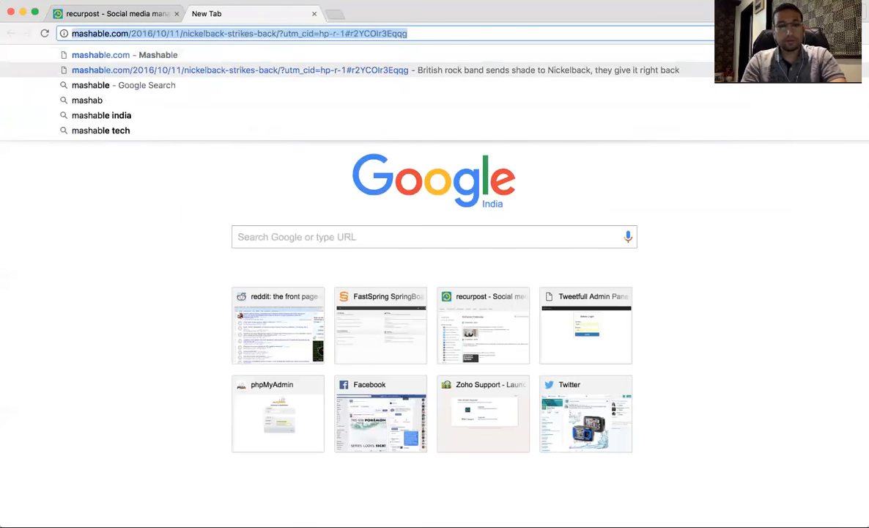
key("Return")
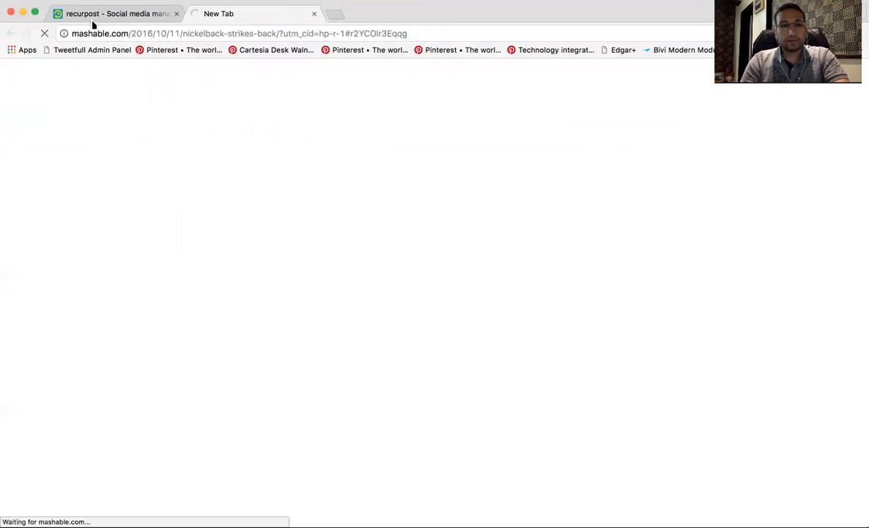
left_click(93, 22)
left_click(184, 236)
type("mashable.com/2016/10/11/nickelback-strikes-back/?utm_cid=hp-r-1#r2YCOIr3Eqqg")
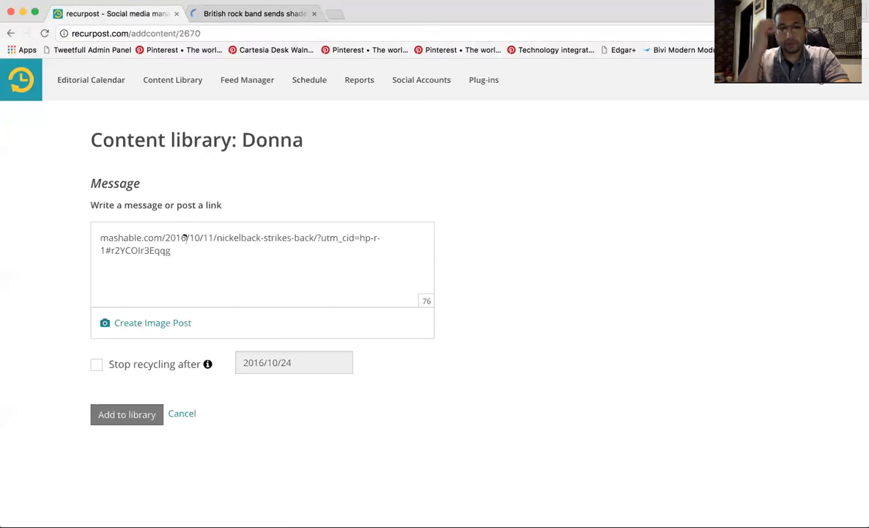
key("super+Up")
type("http://")
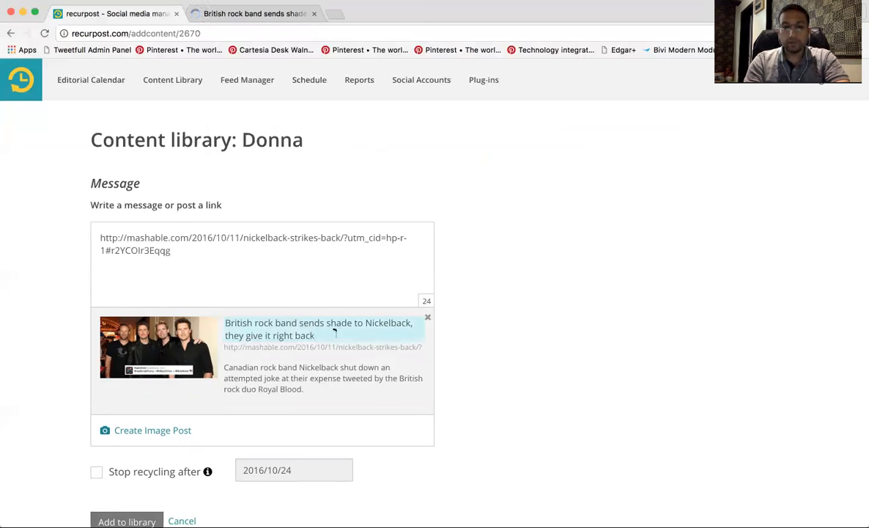
Step: Open the link preview's title and description for editing
left_click_drag(335, 332, 226, 317)
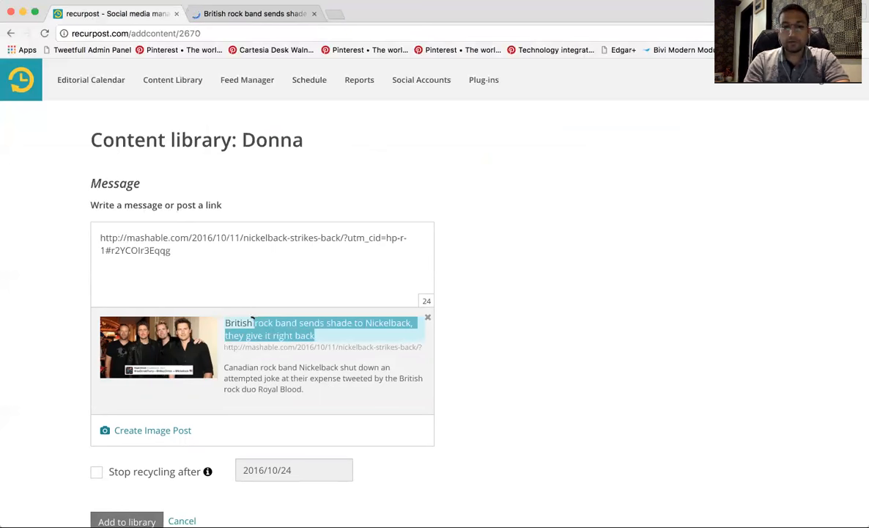
left_click(317, 335)
left_click(313, 378)
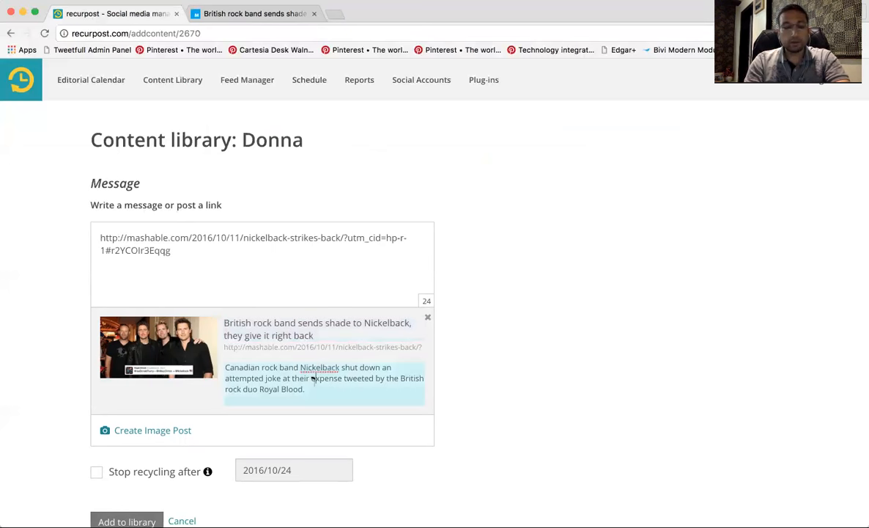
Step: Replace the address in the message with "Have you heard about this?" and add the link post to the library
left_click_drag(176, 253, 67, 219)
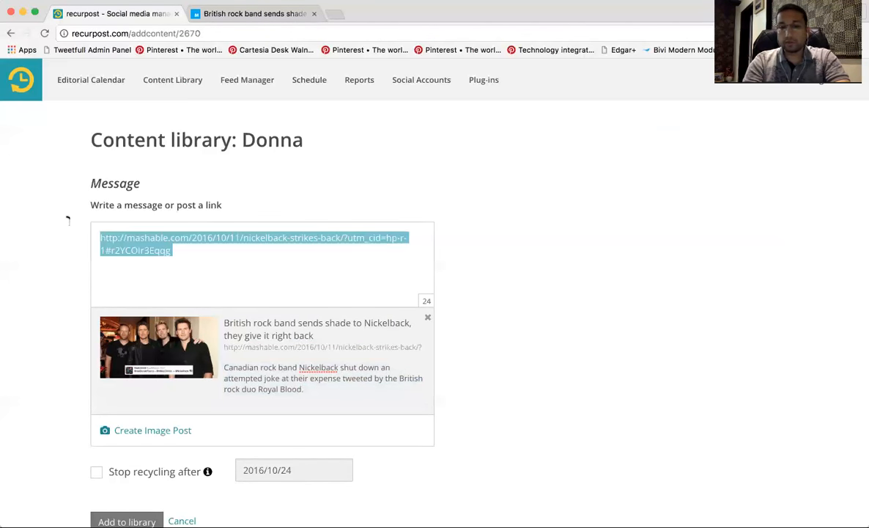
key("BackSpace")
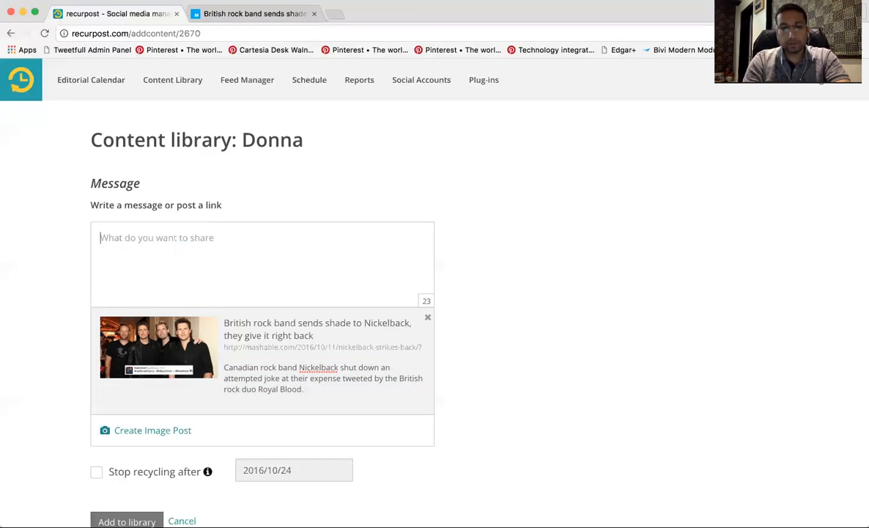
type("Have you head")
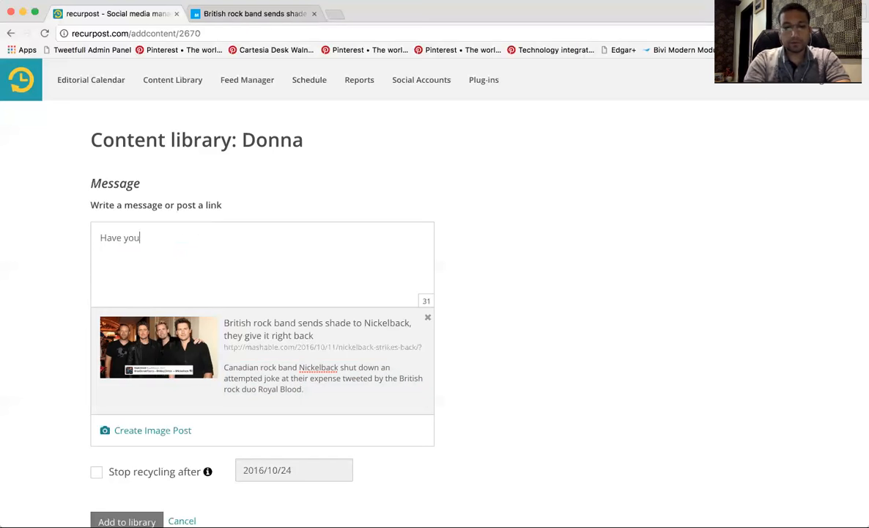
key("BackSpace")
key("BackSpace")
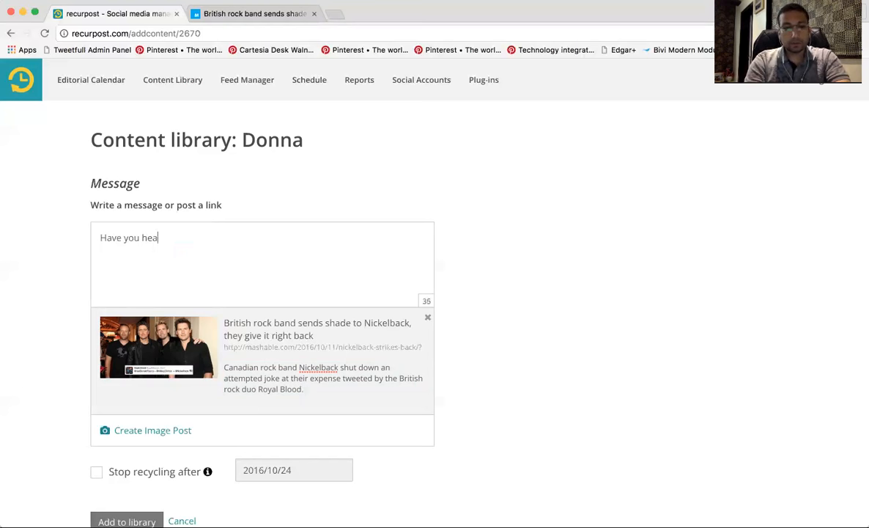
type("ard about this?")
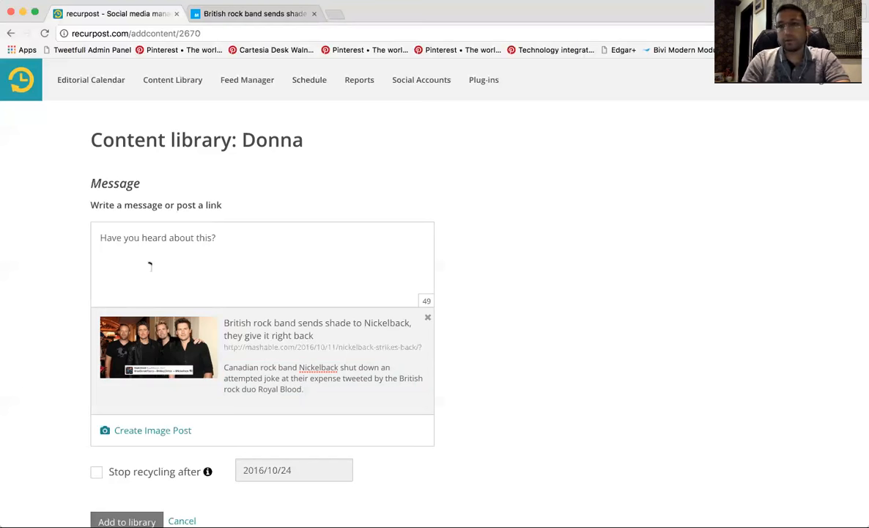
scroll(150, 266, "down", 1)
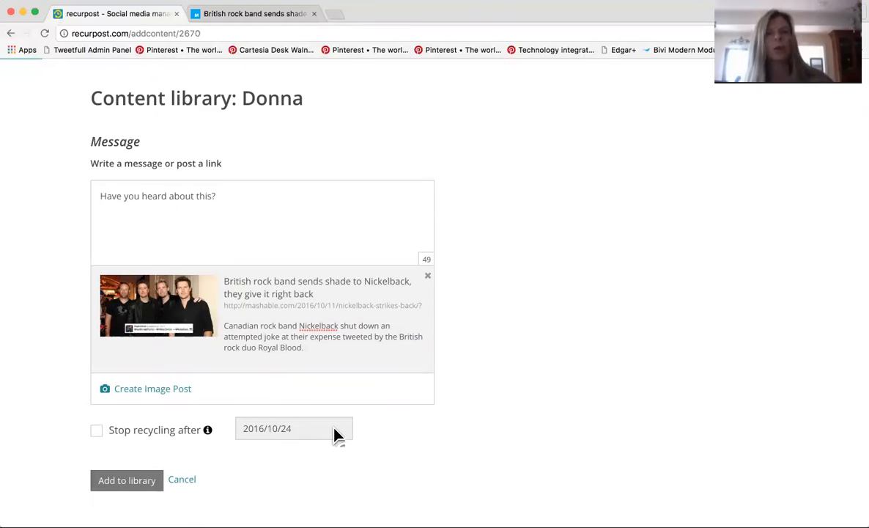
scroll(375, 402, "up", 1)
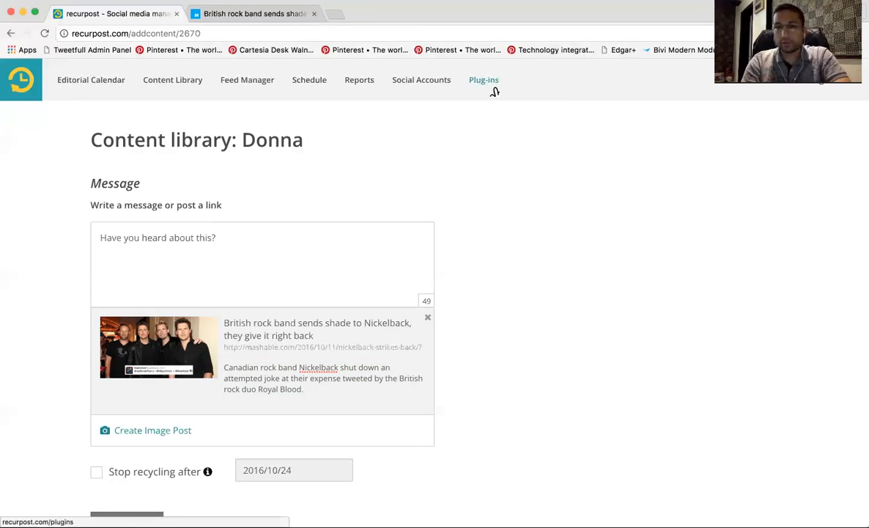
scroll(542, 268, "down", 1)
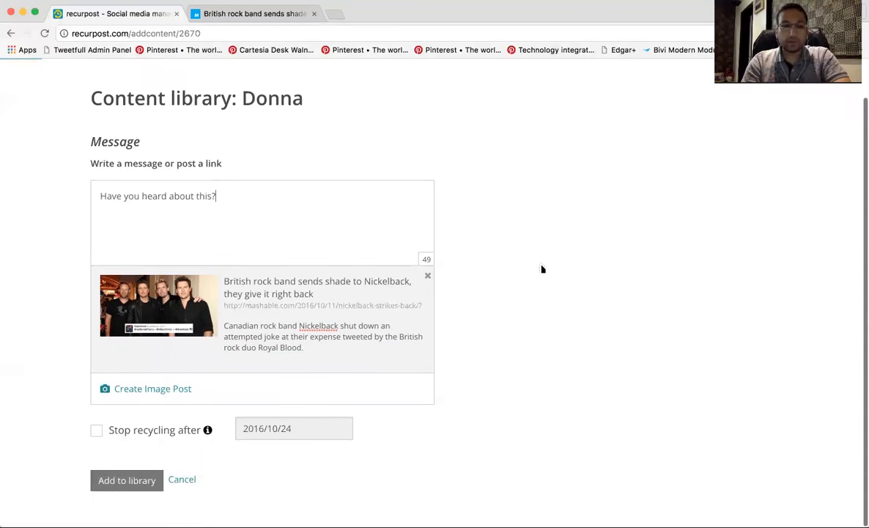
left_click(145, 484)
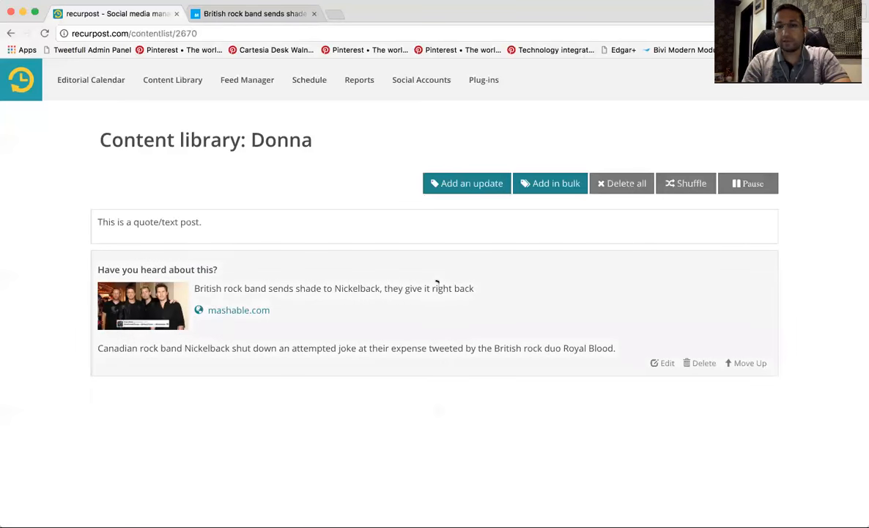
Step: Start an image post in the library and attach new-twitter-cover.png from the Downloads folder
left_click(474, 191)
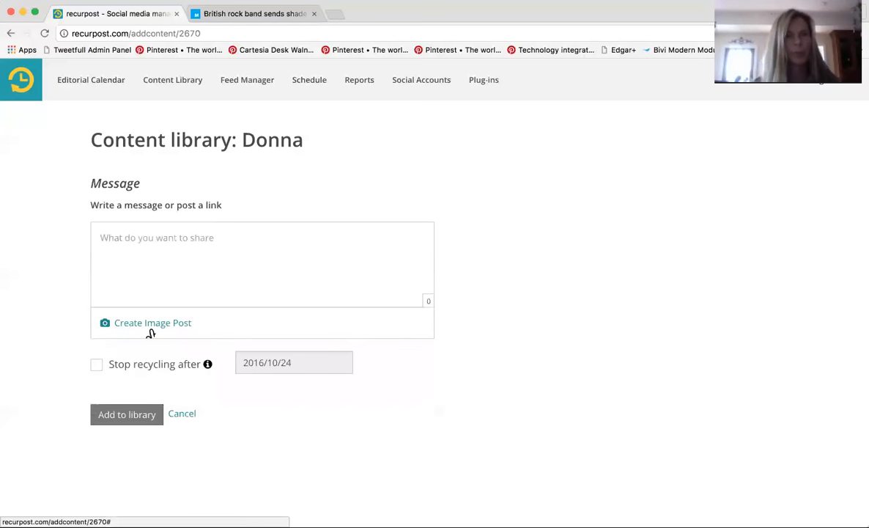
left_click(150, 331)
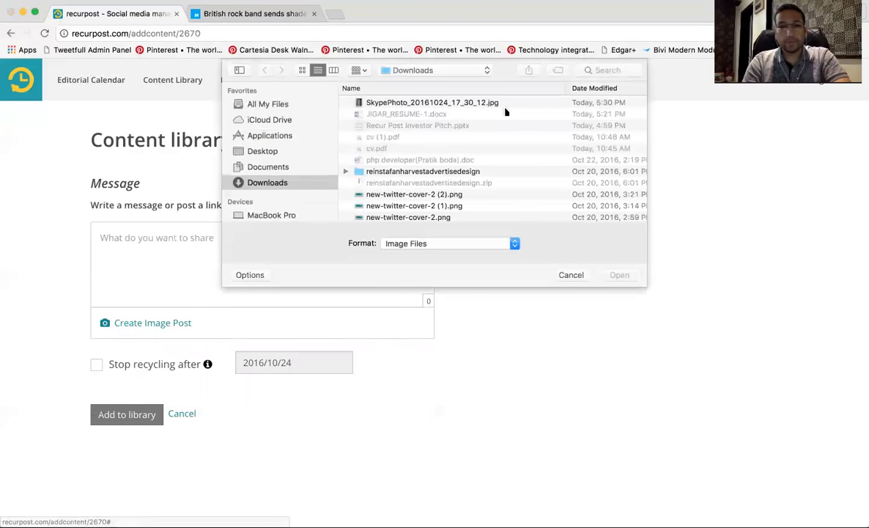
scroll(434, 146, "down", 5)
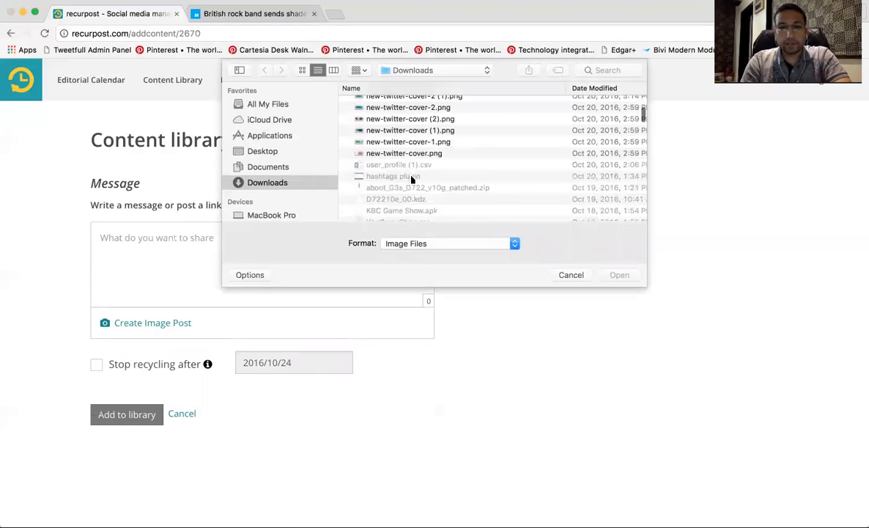
double_click(376, 155)
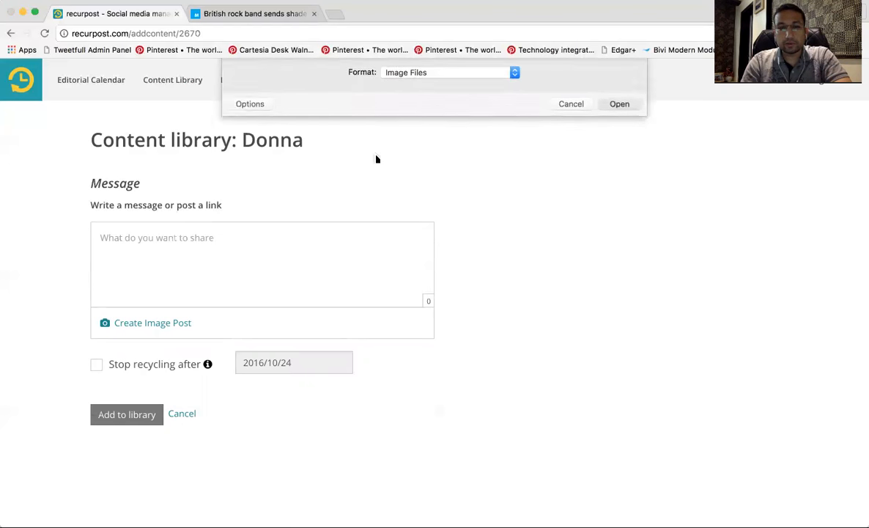
Step: Caption the image post "This is the caption for the image." and add it to the library
left_click(239, 283)
type("This is the caption for the imahe")
key("BackSpace")
key("BackSpace")
key("BackSpace")
type("ge")
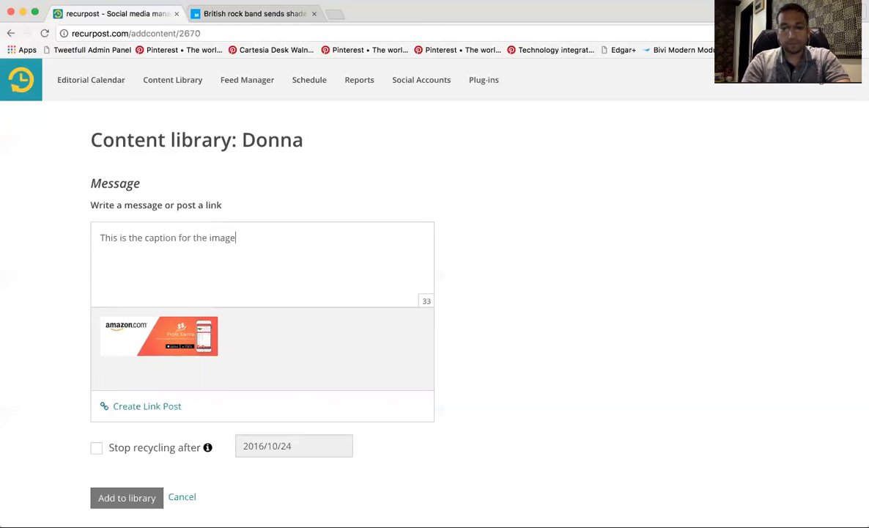
type(".")
left_click(136, 500)
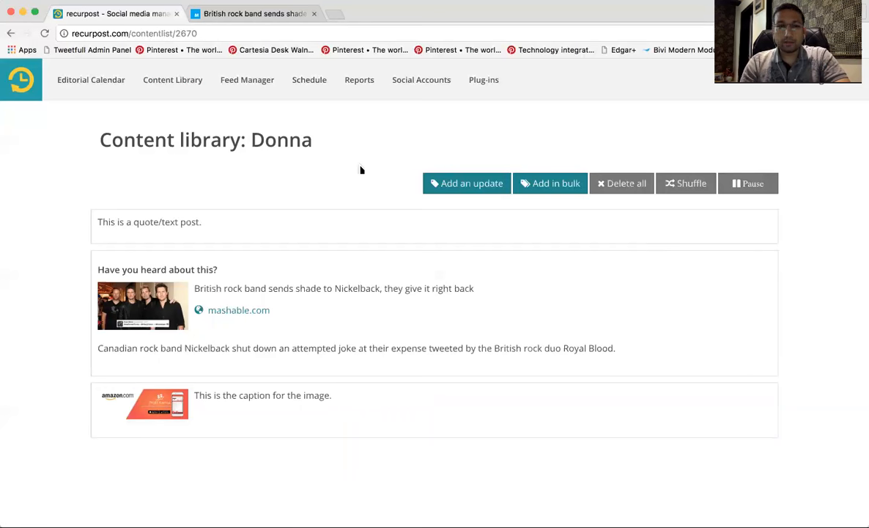
Step: Start a bulk upload and attach the images from new-twitter-cover-2 (2).png through new-twitter-cover.png in the Downloads folder
left_click(554, 189)
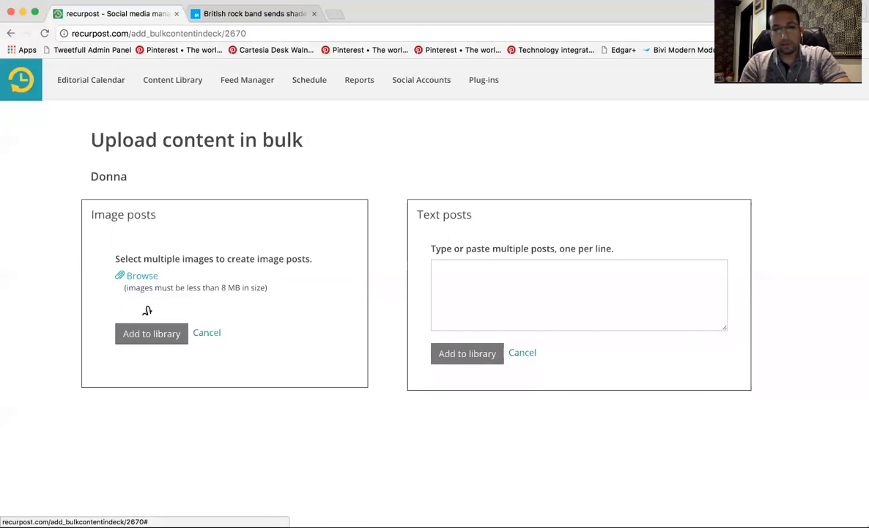
left_click(143, 276)
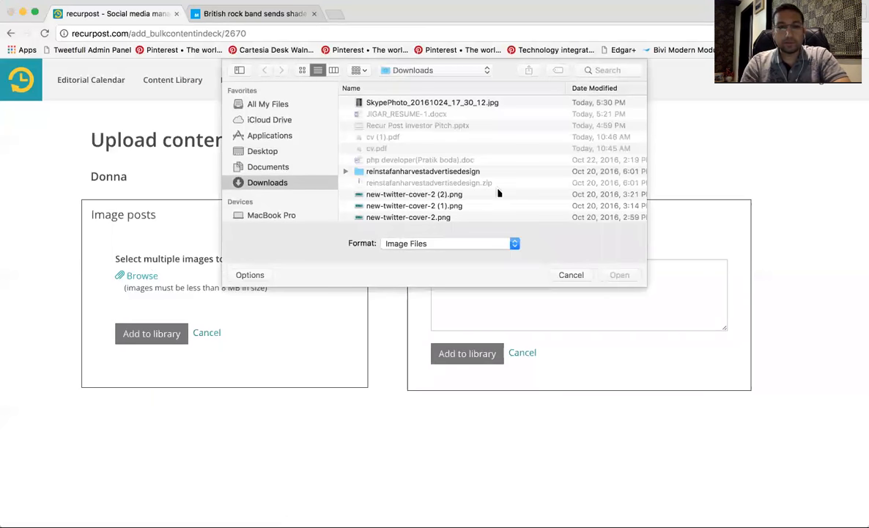
scroll(498, 193, "down", 3)
left_click(342, 148)
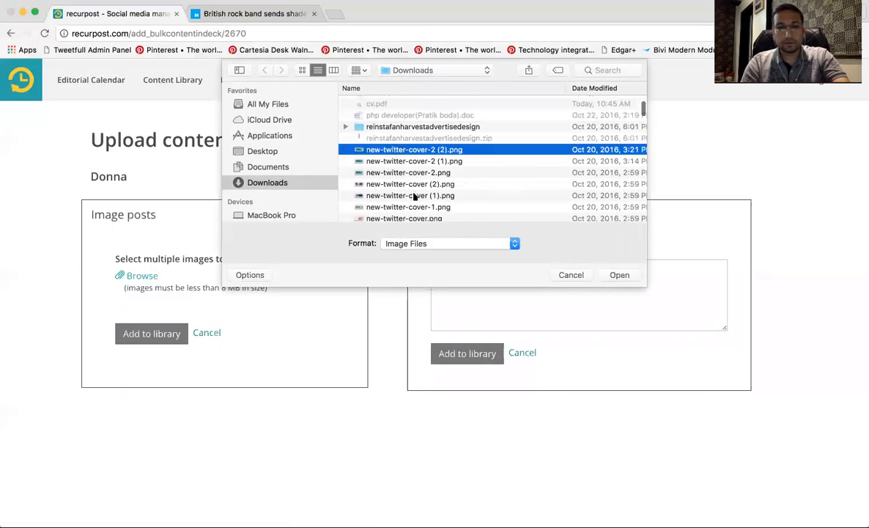
scroll(414, 196, "down", 2)
left_click(371, 163, "shift")
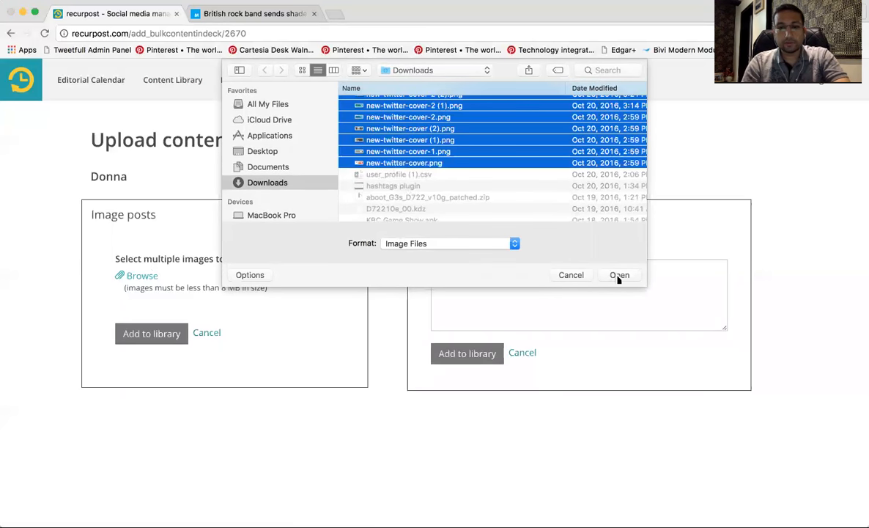
left_click(619, 276)
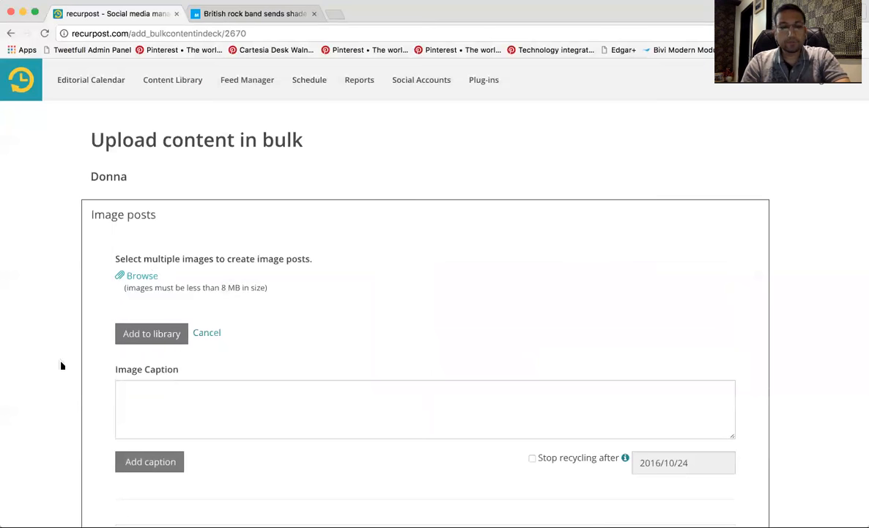
Step: Apply the shared caption "This caption is for every image." to all the uploaded images and review their messages
scroll(90, 349, "down", 5)
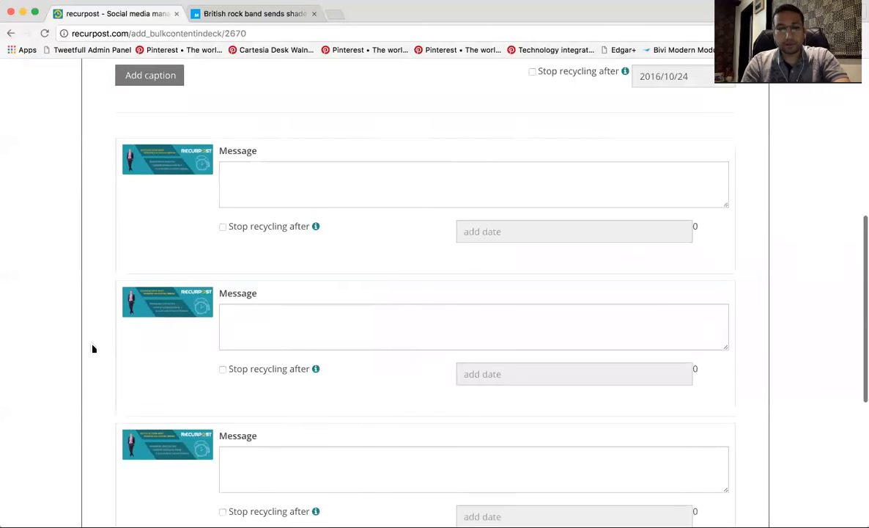
scroll(93, 349, "down", 10)
scroll(93, 349, "up", 10)
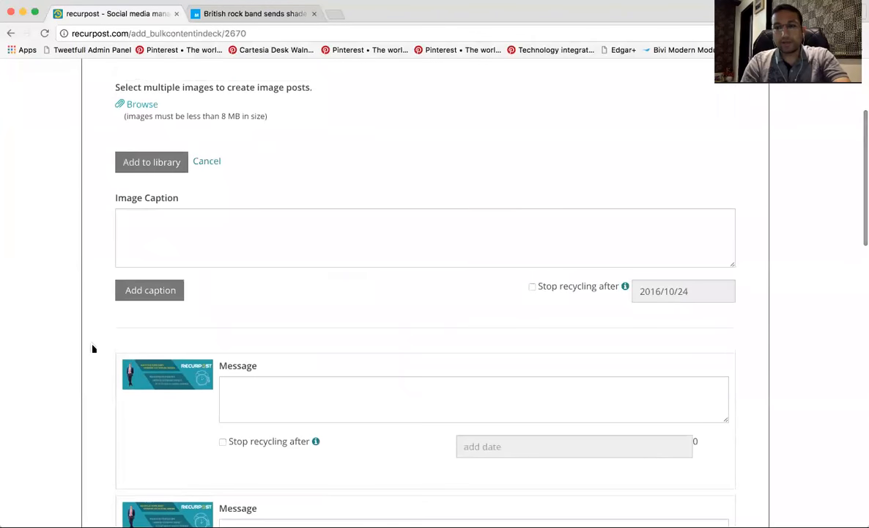
scroll(93, 349, "up", 1)
left_click(238, 297)
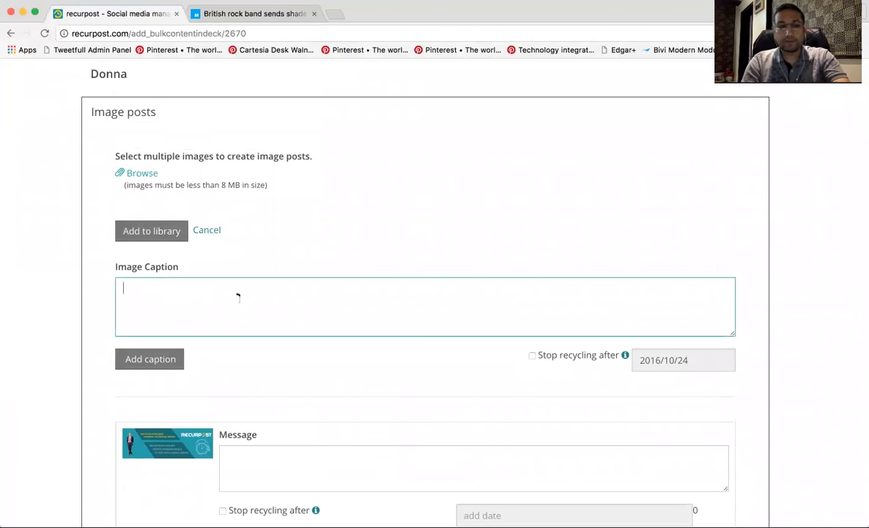
type("This caption is f")
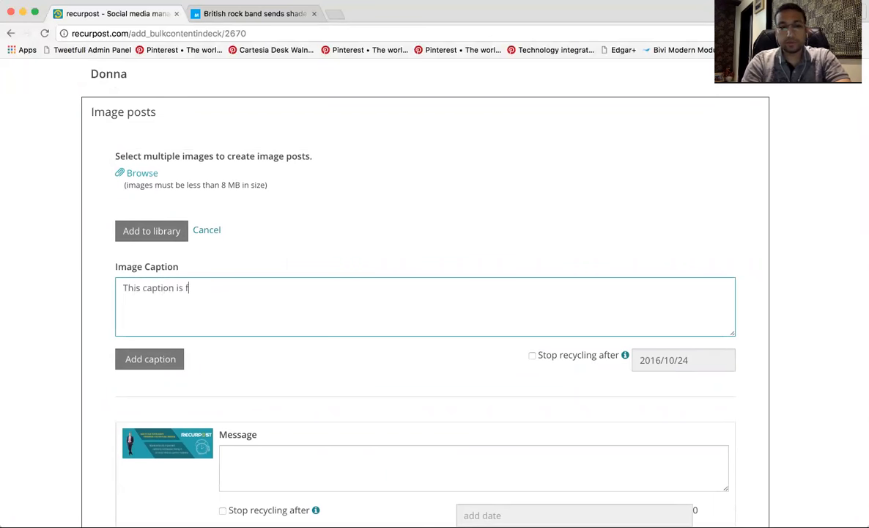
type("or every ima")
key("BackSpace")
type("every image.")
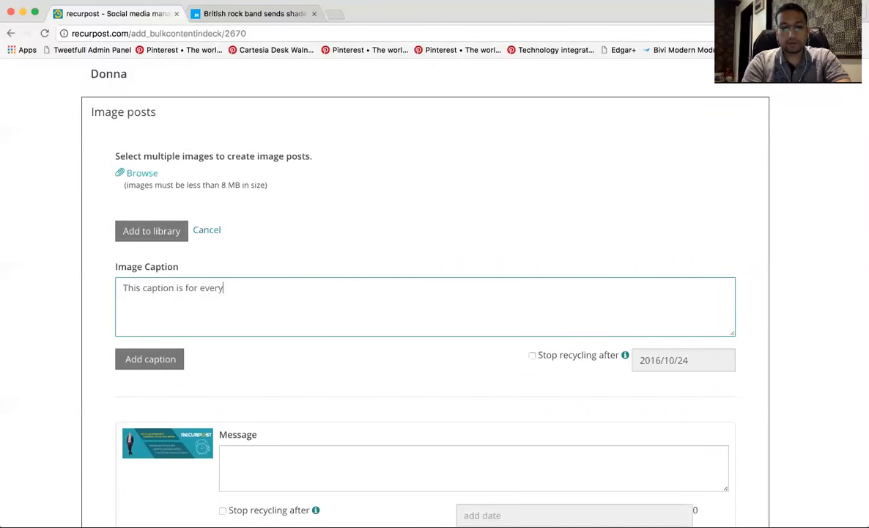
left_click(172, 360)
scroll(110, 394, "down", 5)
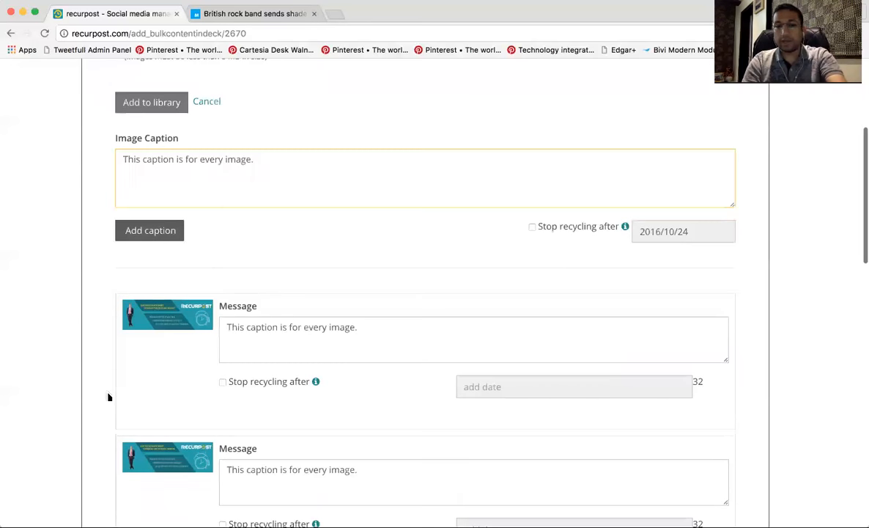
scroll(108, 396, "down", 3)
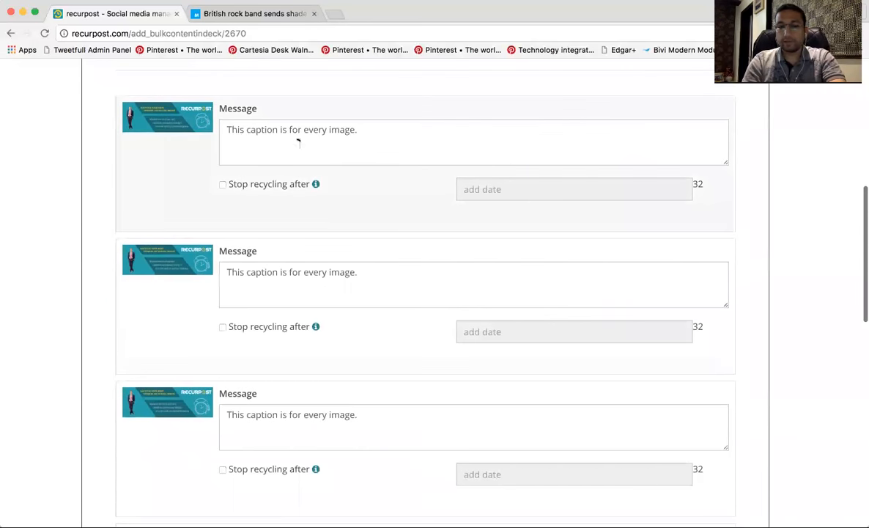
Step: Replace the shared caption with one line per image, reading "This caption is for image 1." through "This caption is for image 5."
scroll(333, 282, "up", 7)
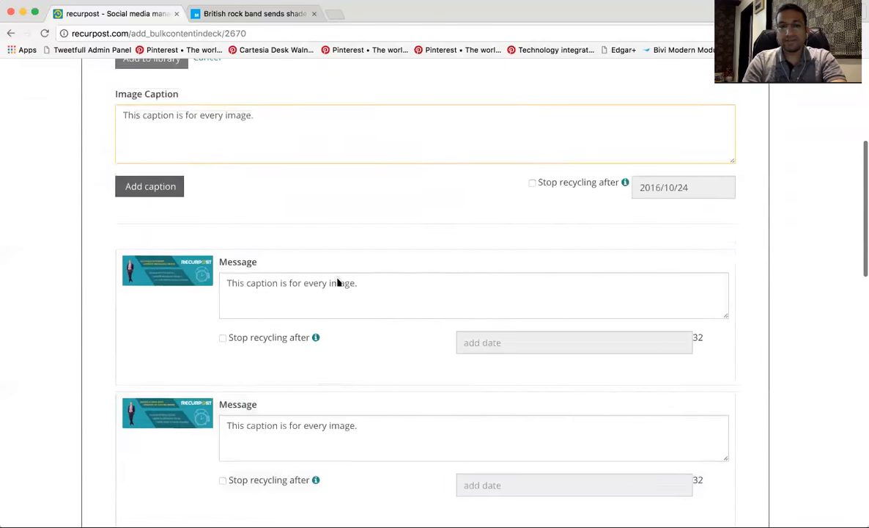
key("BackSpace")
double_click(213, 240)
key("BackSpace")
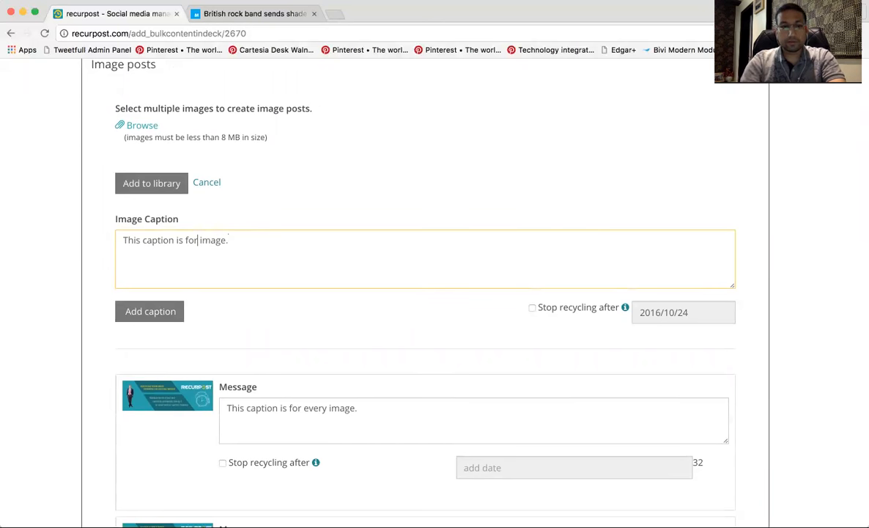
key("super+a")
key("super+c")
key("Right")
key("Return")
key("super+v")
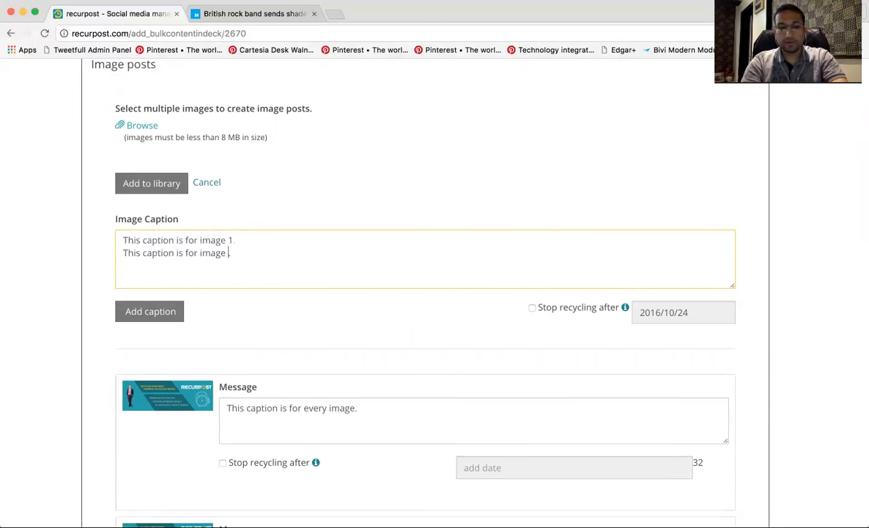
key("super+v")
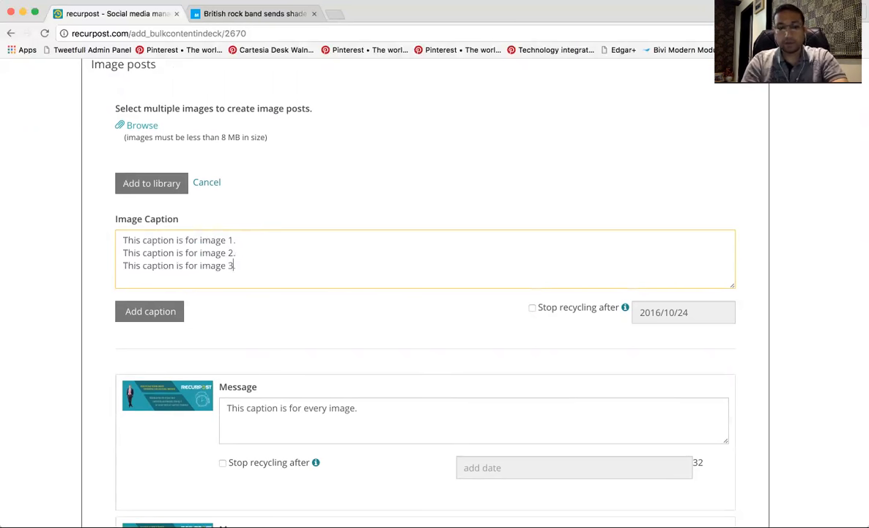
key("super+v")
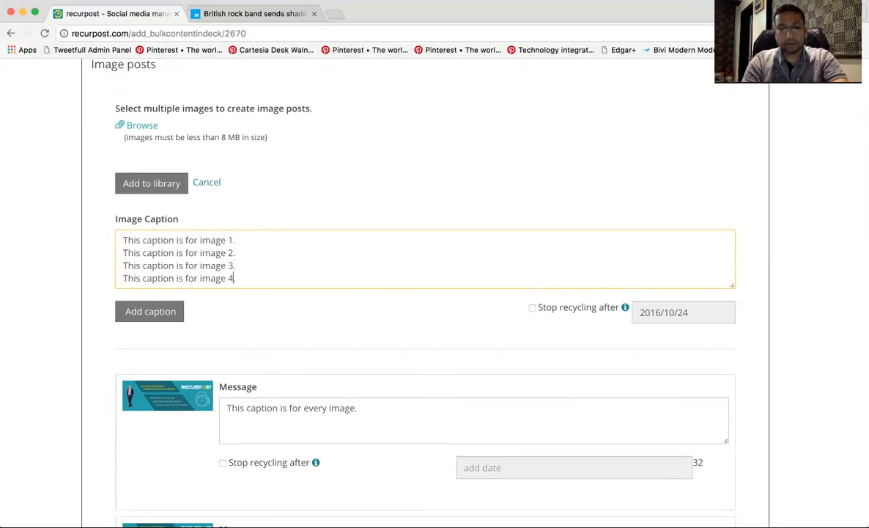
key("Right")
key("Return")
key("super+v")
key("Left")
key("BackSpace")
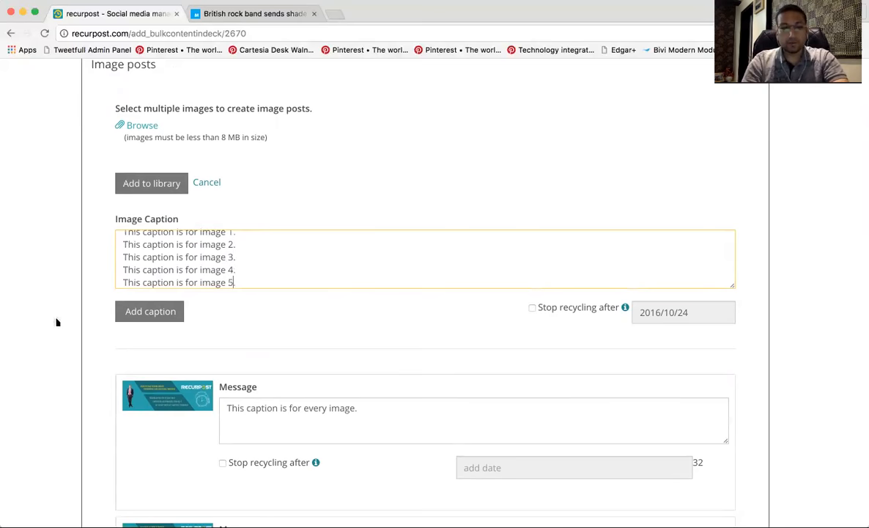
Step: Extend the caption text with the lines "This caption is for image 6." and "This caption is for image 7."
scroll(50, 312, "down", 10)
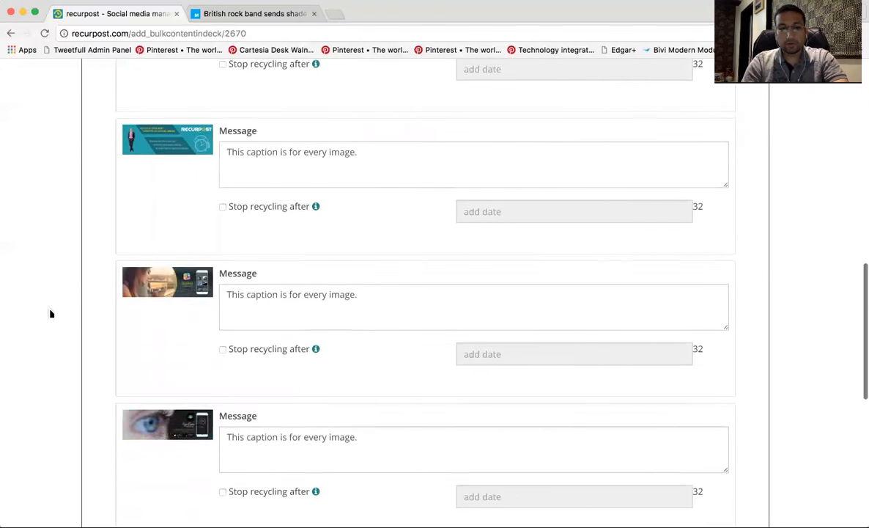
scroll(51, 313, "down", 8)
scroll(50, 313, "up", 18)
key("Return")
key("super+v")
key("BackSpace")
key("BackSpace")
type("6.")
key("Return")
key("super+v")
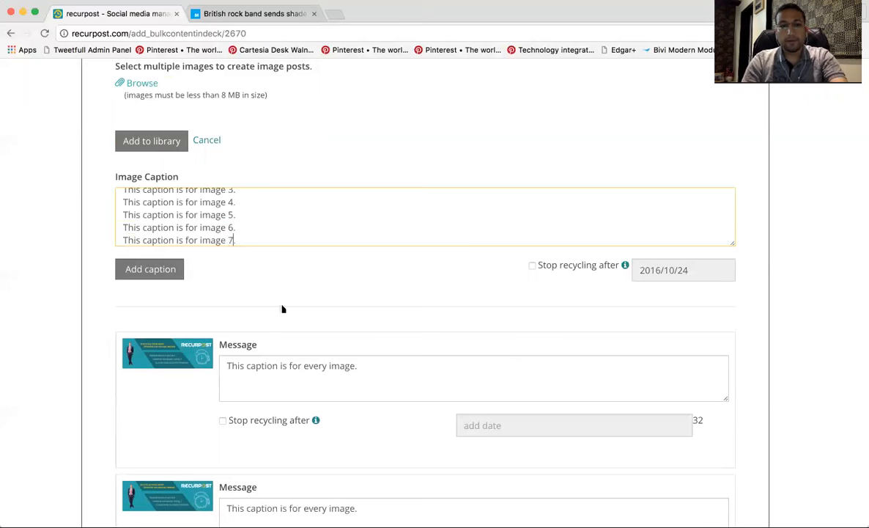
type(".")
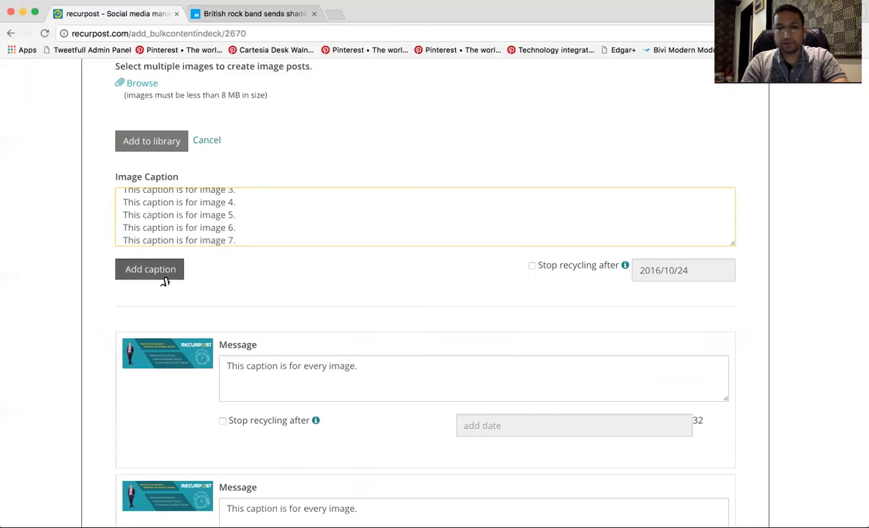
Step: Attach one caption line to each image, review the messages, and cancel the bulk image upload
left_click(163, 277)
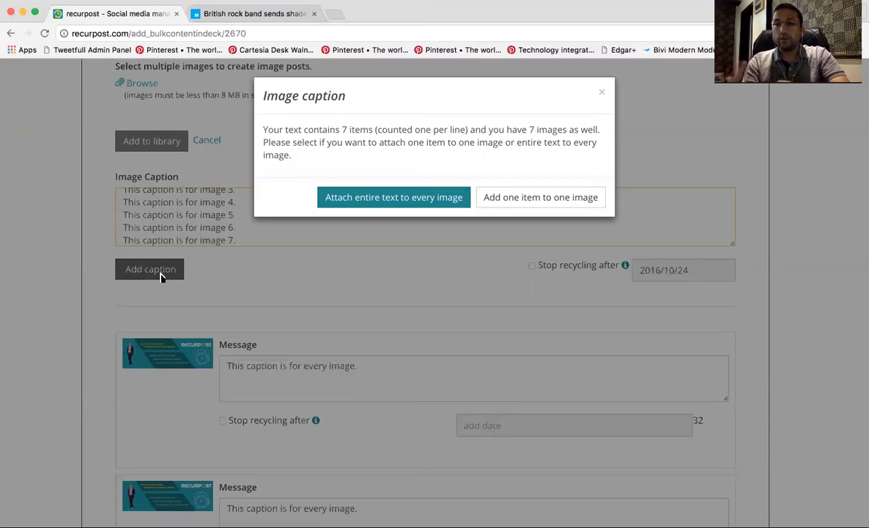
left_click(546, 202)
scroll(351, 299, "down", 6)
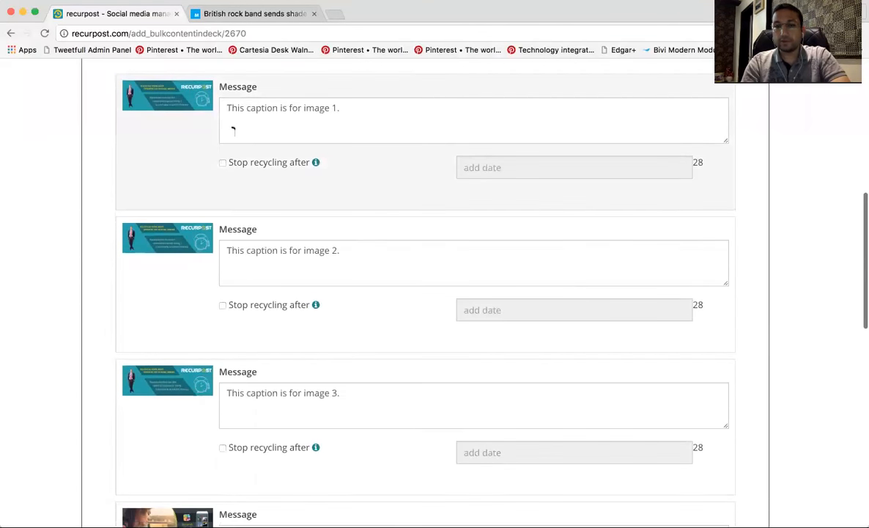
scroll(230, 279, "down", 8)
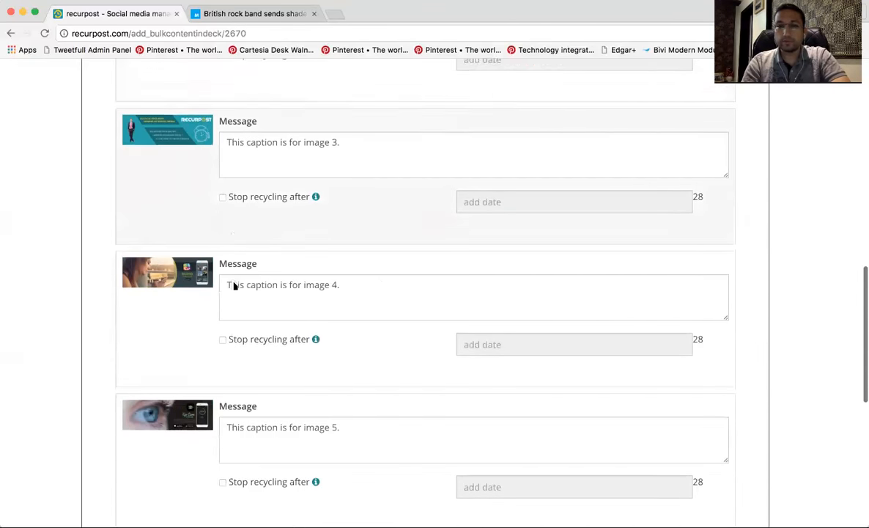
scroll(379, 271, "down", 5)
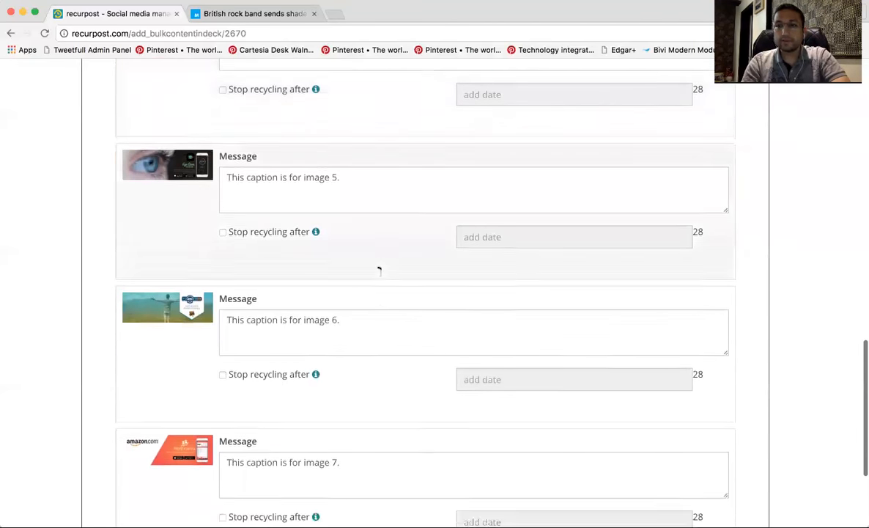
scroll(383, 279, "up", 10)
scroll(382, 278, "up", 10)
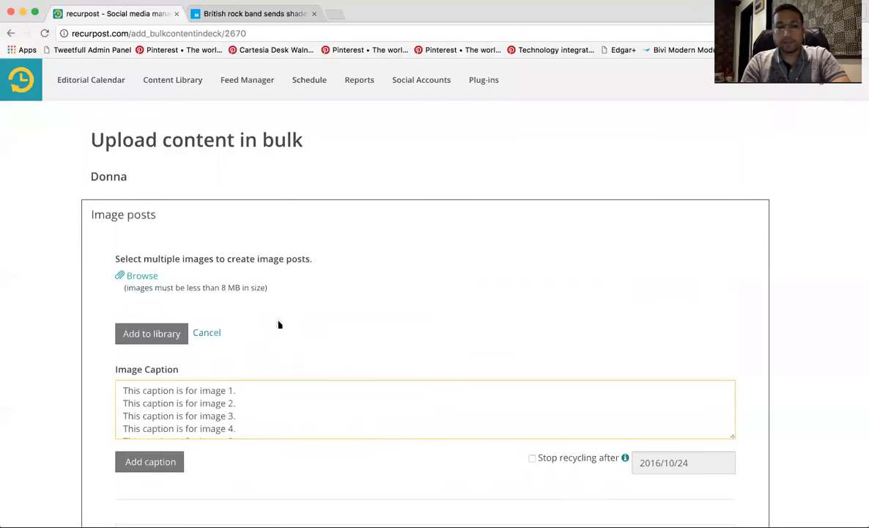
left_click(217, 338)
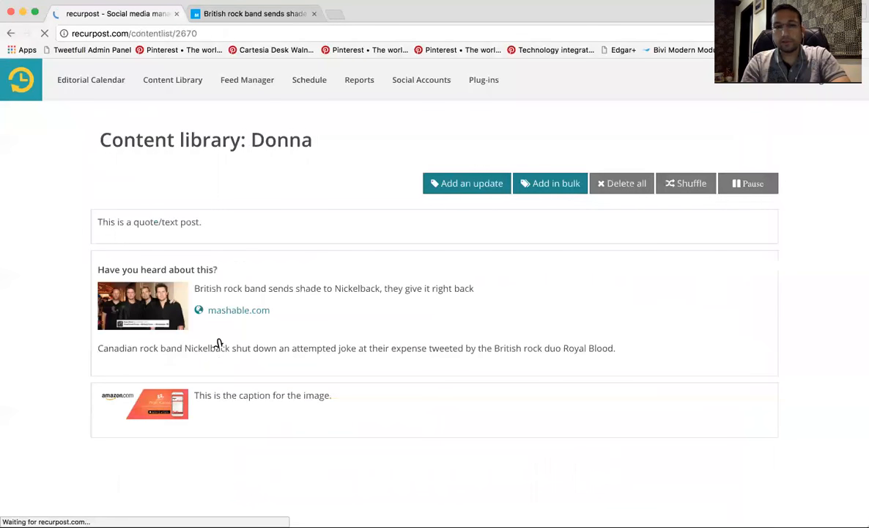
Step: Start a new bulk upload and paste the address of the Mashable Nickelback article as the first text post
left_click(548, 193)
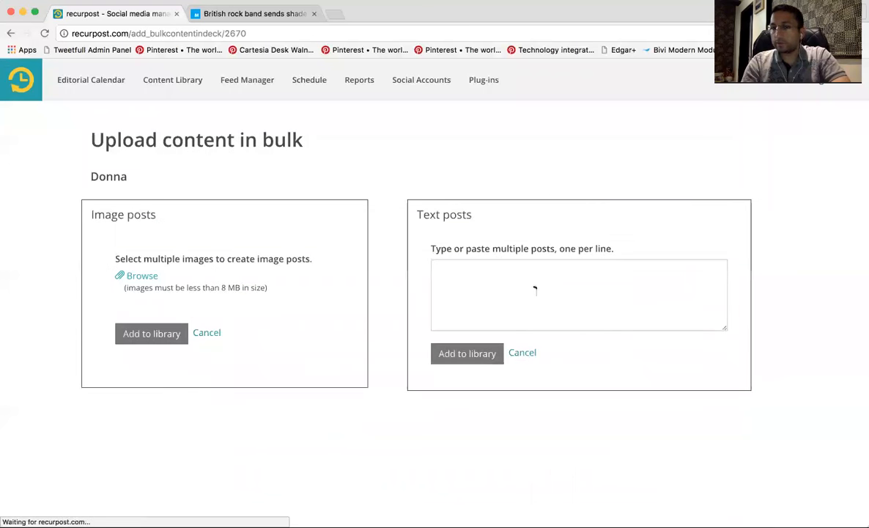
left_click(533, 285)
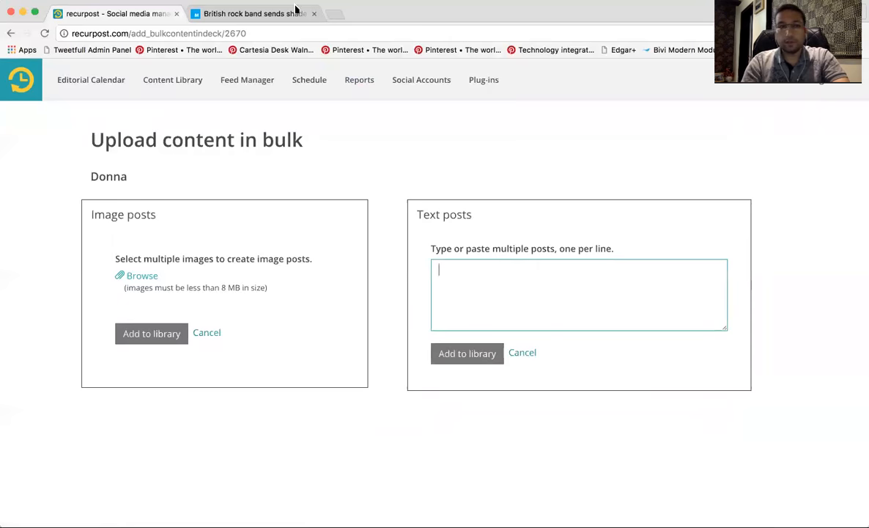
left_click(293, 13)
left_click(202, 34)
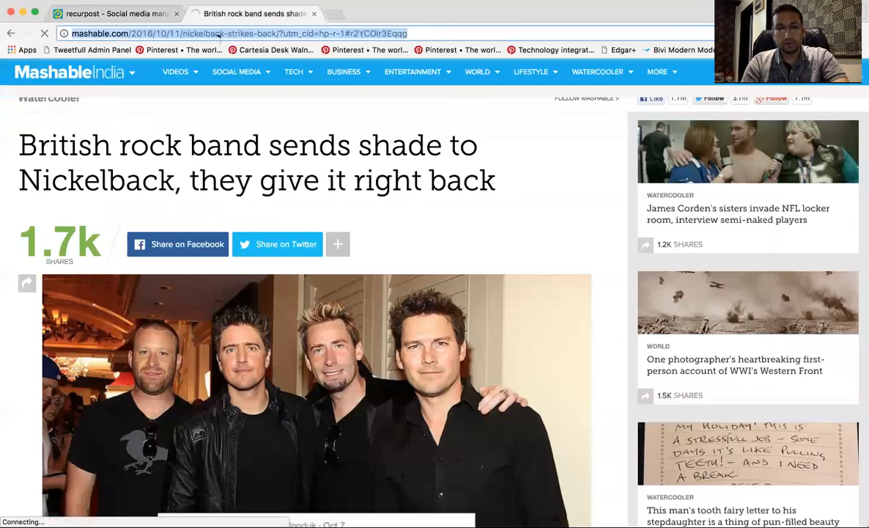
left_click(149, 16)
key("super+v")
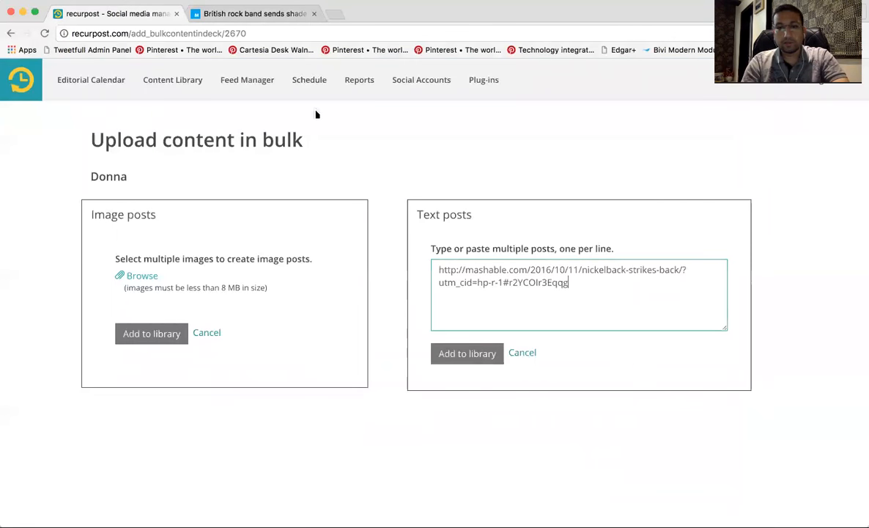
Step: Paste the address of Mashable's James Corden's sisters article on a second line and submit both text posts
left_click(242, 14)
left_click(717, 221)
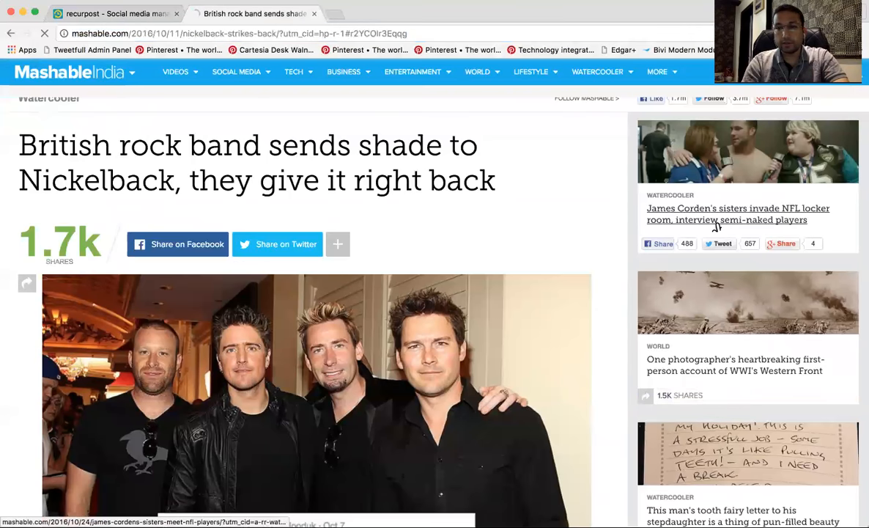
left_click(187, 33)
left_click(121, 13)
key("Return")
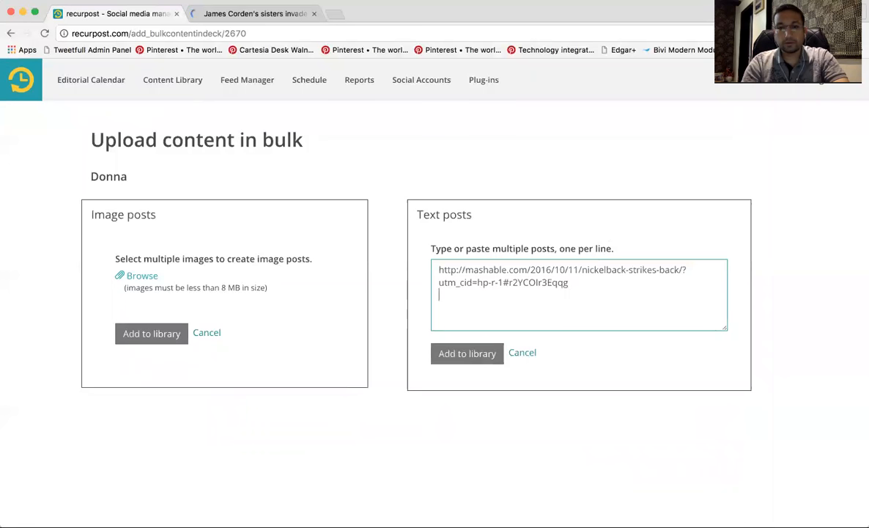
key("super+v")
left_click(477, 358)
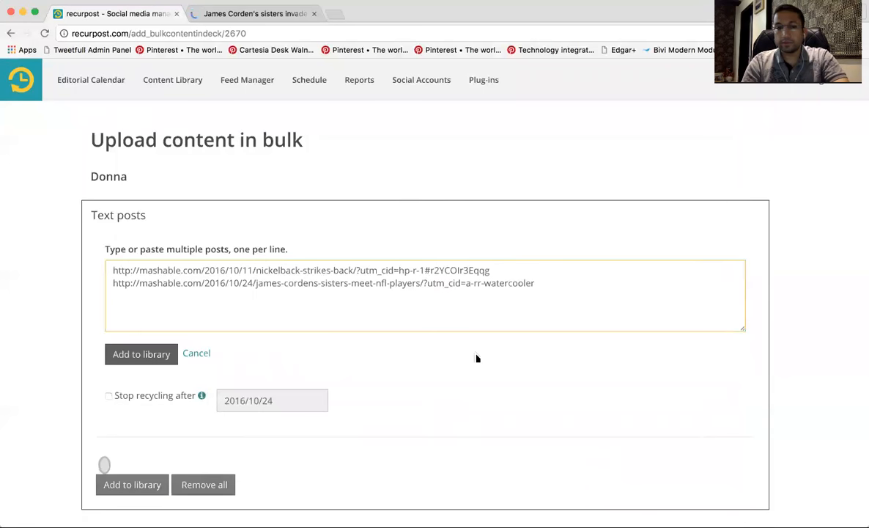
scroll(59, 406, "down", 1)
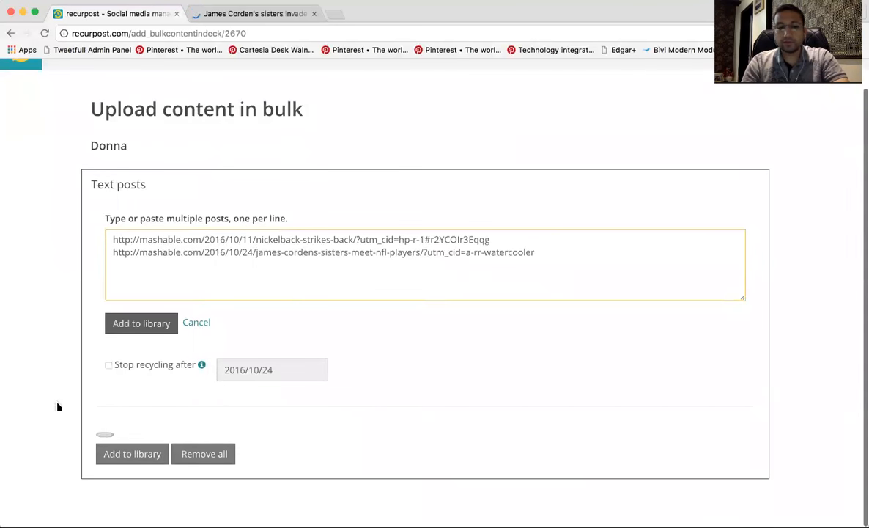
Step: Examine the generated link previews of both Mashable posts and check that the title and description can be edited
scroll(59, 407, "down", 10)
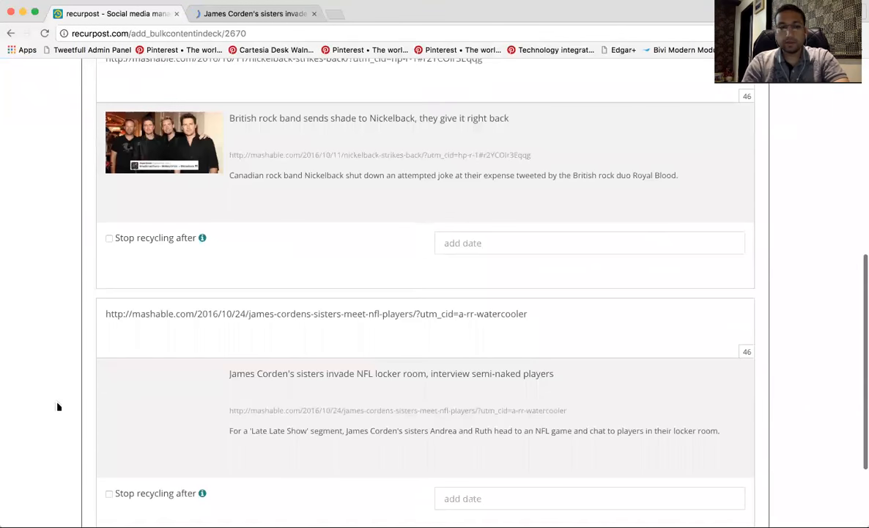
scroll(273, 228, "up", 1)
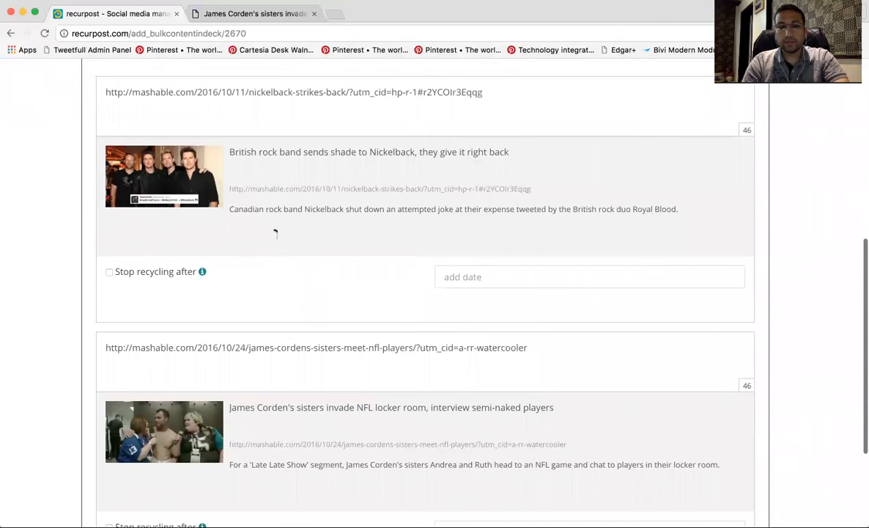
scroll(315, 195, "up", 2)
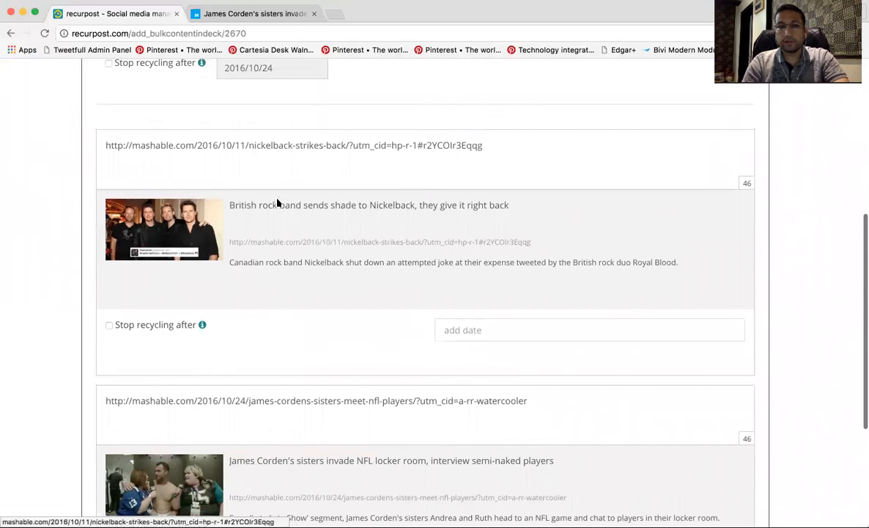
double_click(270, 204)
double_click(274, 262)
scroll(276, 255, "down", 4)
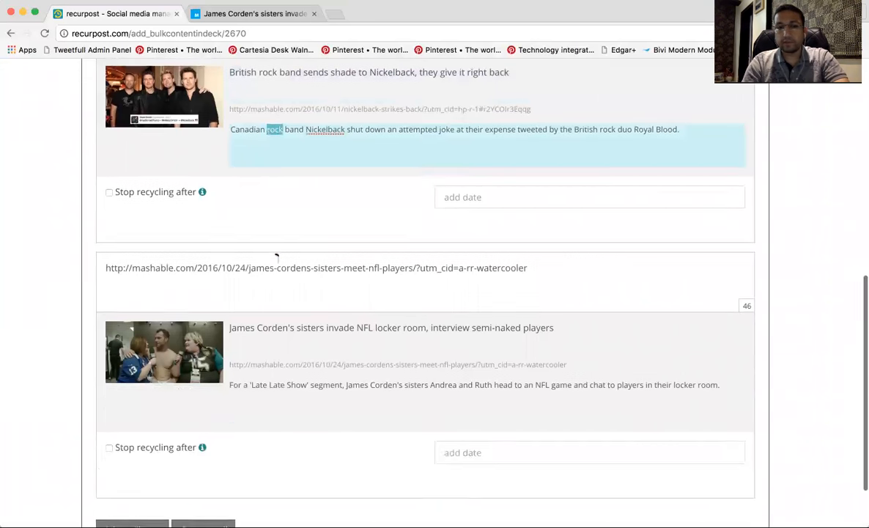
Step: Check the recycling end date options for the two link posts and leave the bulk upload without adding them
scroll(274, 284, "up", 3)
scroll(273, 283, "up", 3)
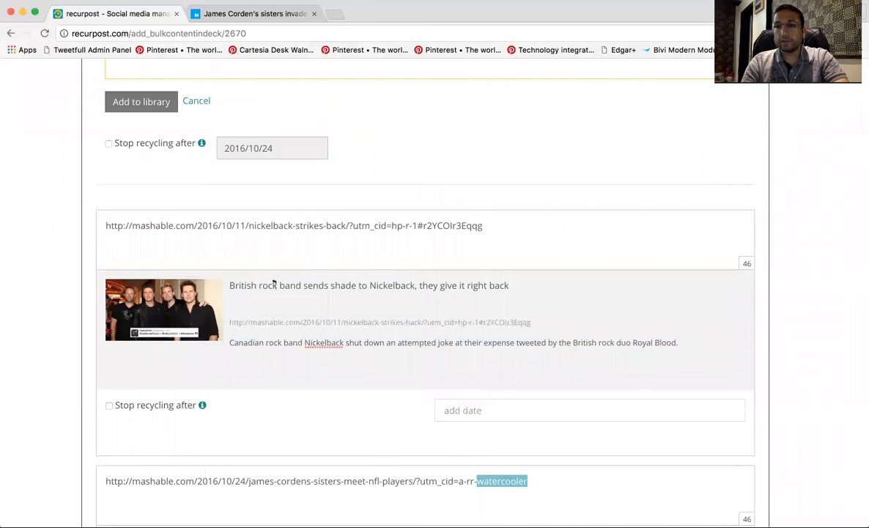
scroll(274, 284, "up", 3)
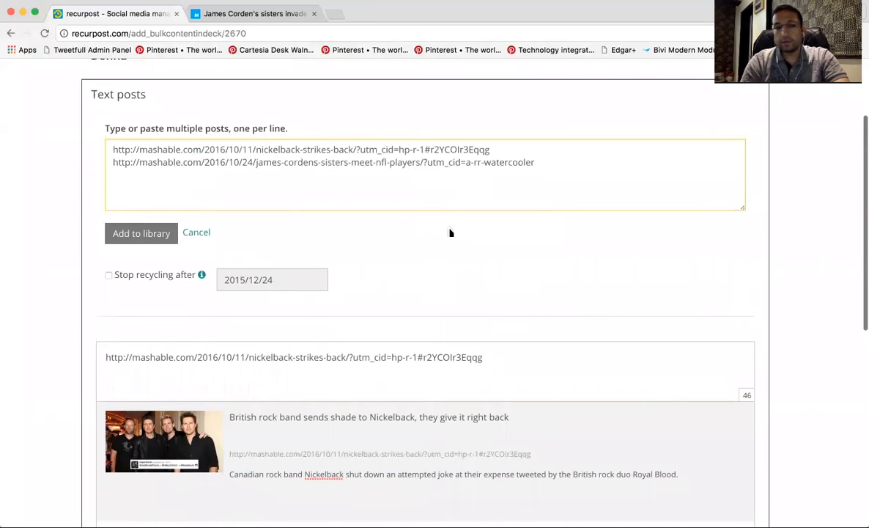
scroll(315, 308, "down", 2)
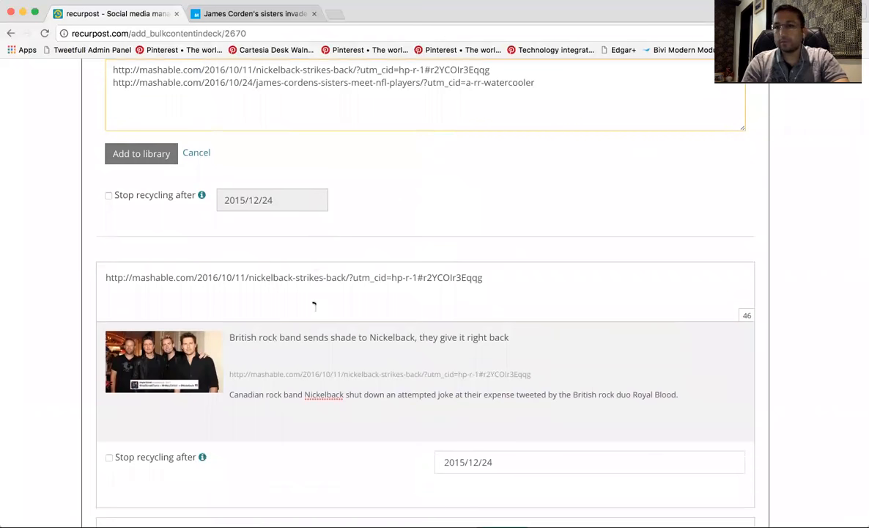
scroll(313, 305, "up", 5)
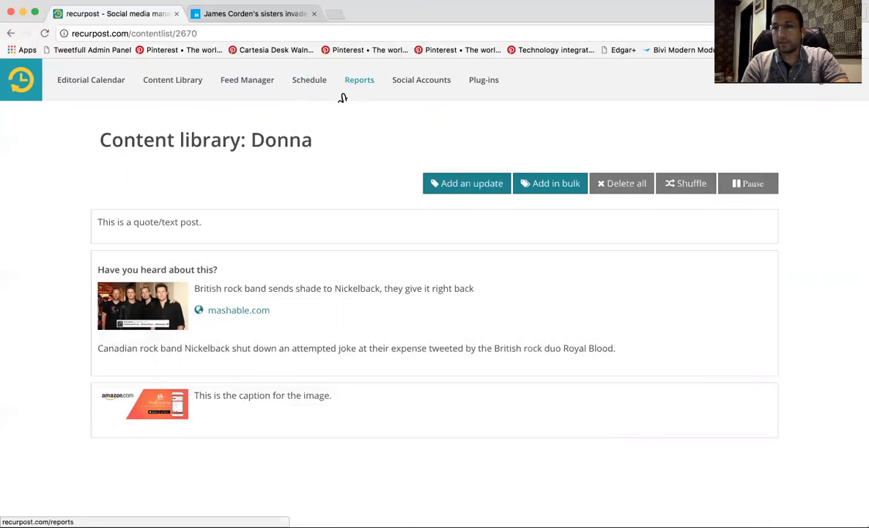
Step: Connect a LinkedIn profile as a new social account and return to the list of social accounts
left_click(425, 86)
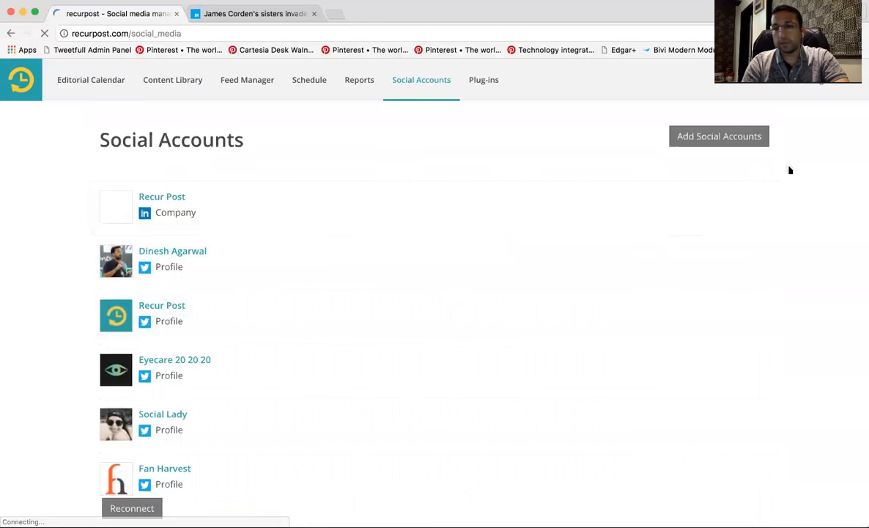
left_click(702, 143)
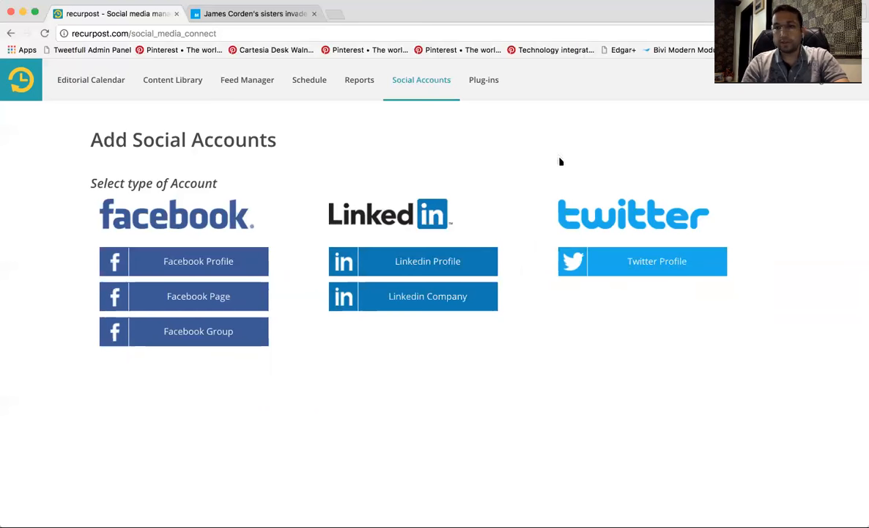
left_click(431, 272)
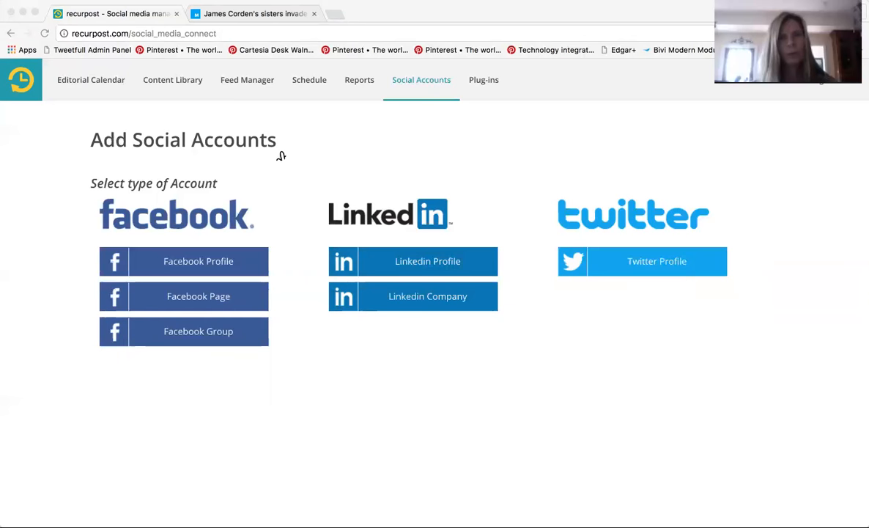
key("super+bracketleft")
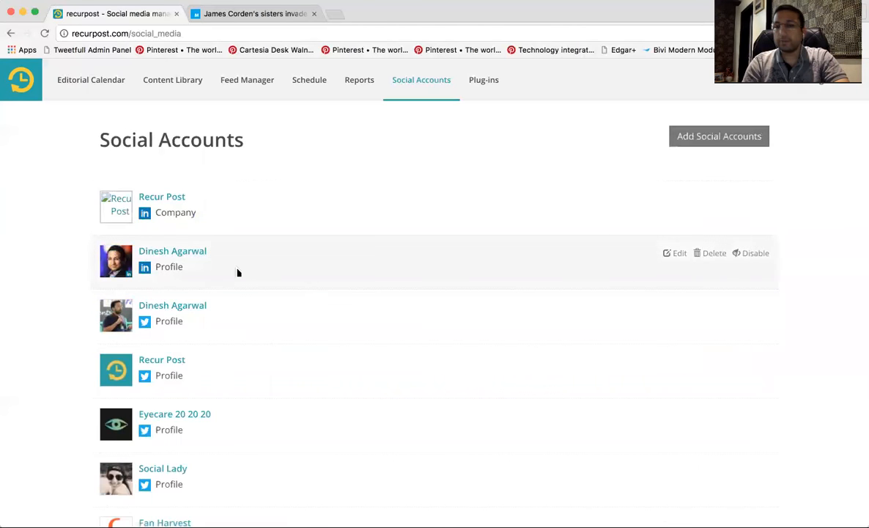
scroll(301, 213, "up", 2)
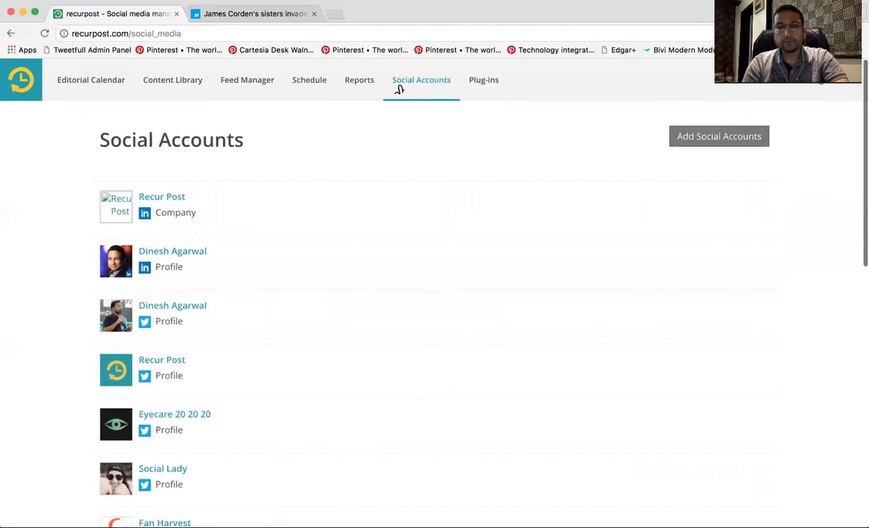
Step: Start a new posting schedule and assign the newly created content library to it
left_click(174, 91)
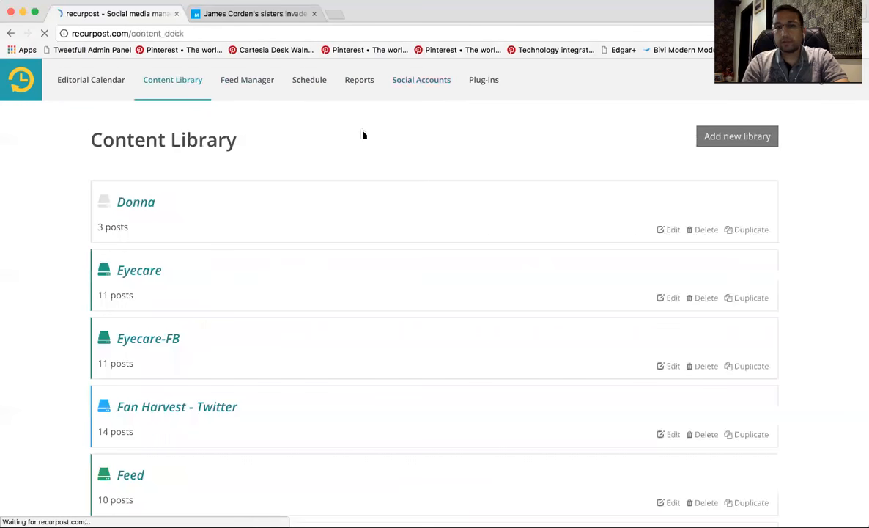
left_click(311, 93)
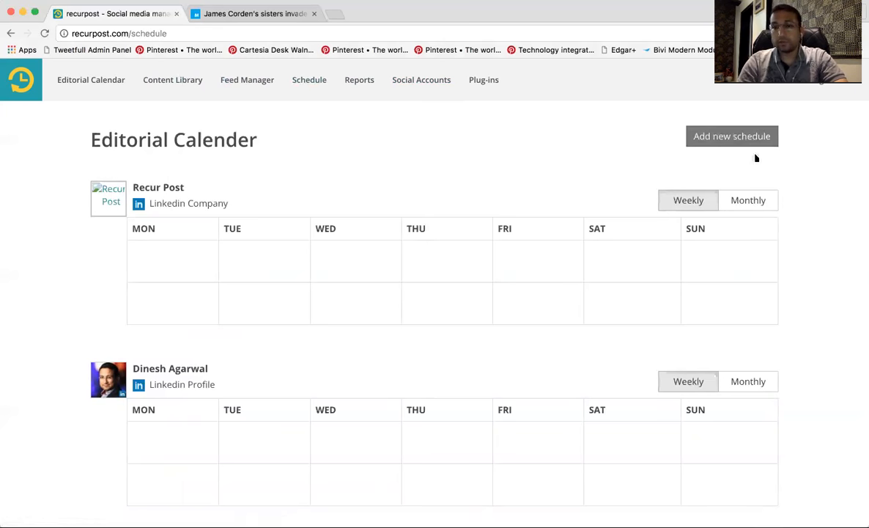
left_click(719, 139)
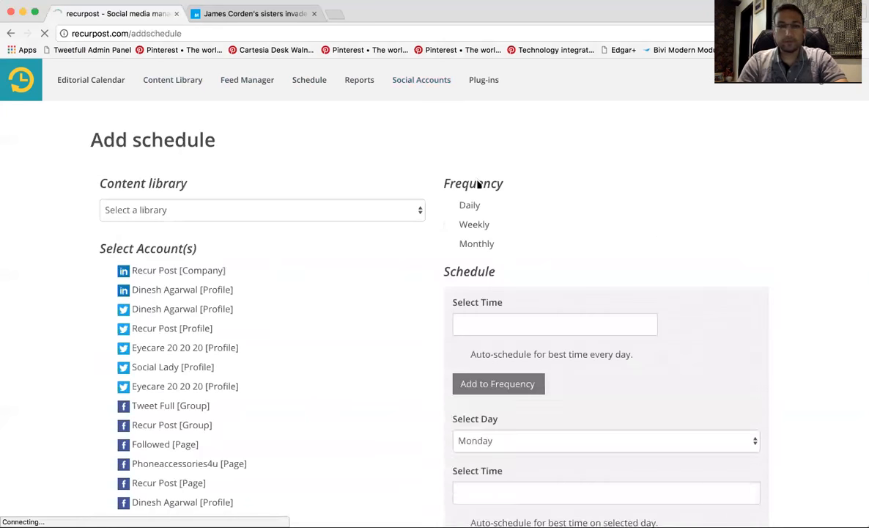
left_click(278, 216)
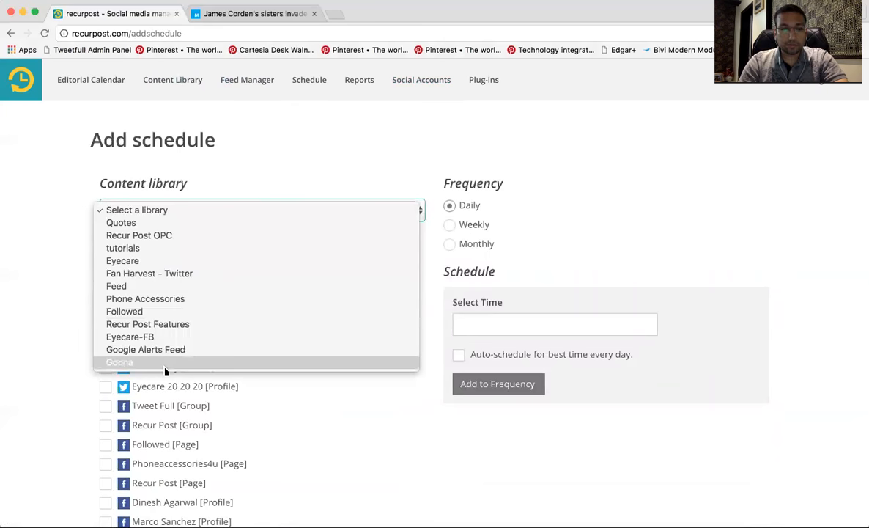
key("Escape")
scroll(115, 335, "down", 3)
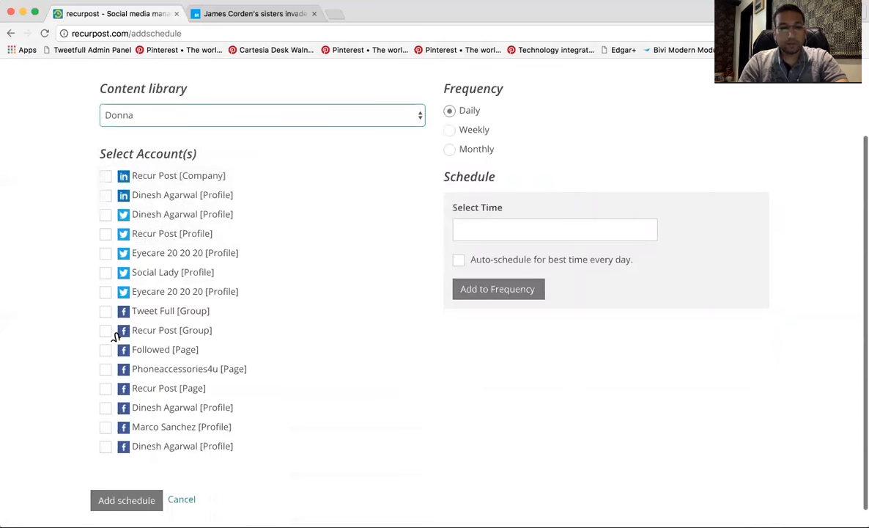
Step: Include the Recur Post LinkedIn company account and the LinkedIn profile in the schedule
scroll(228, 244, "up", 2)
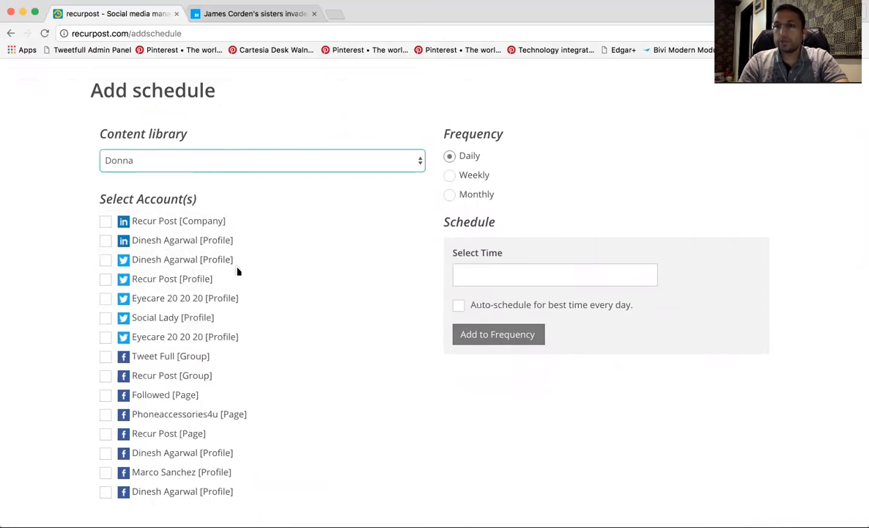
left_click(152, 228)
left_click(156, 242)
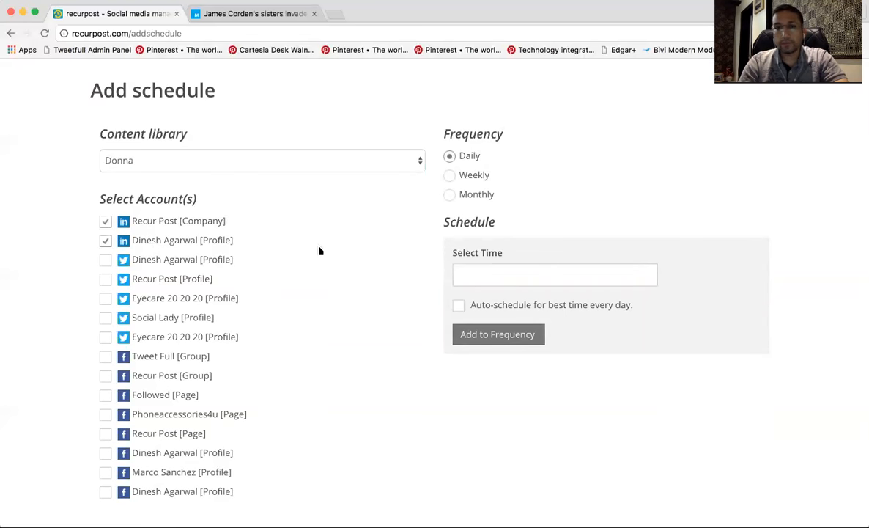
Step: Add two daily slots to the schedule, one at 12:30 AM and one auto-scheduled for the best time every day
scroll(320, 249, "up", 1)
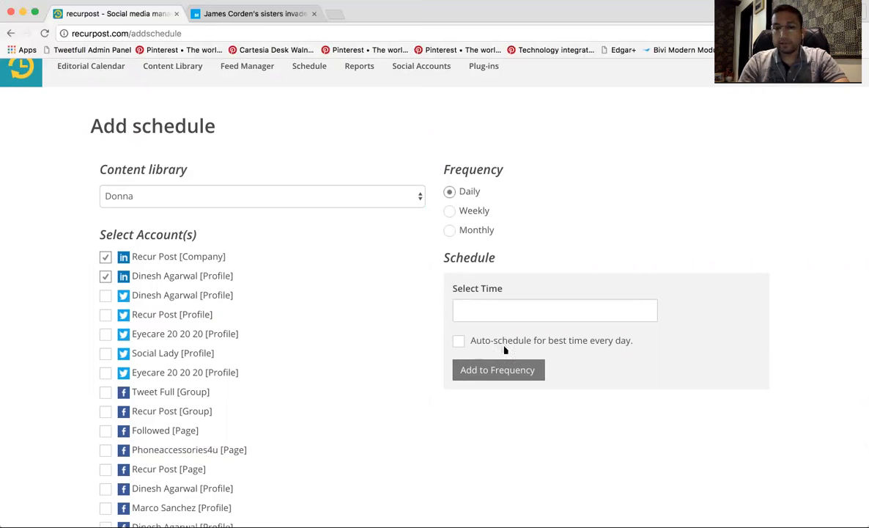
left_click(527, 315)
scroll(520, 387, "down", 2)
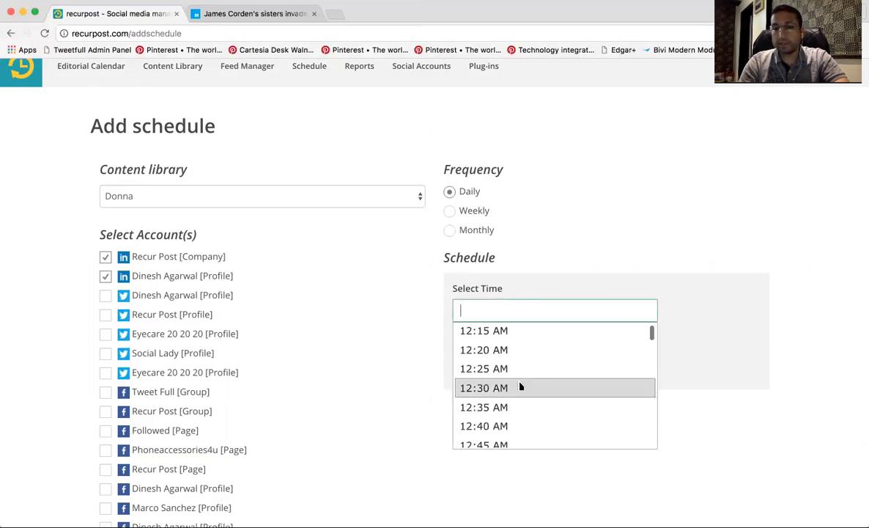
left_click(485, 388)
left_click(499, 377)
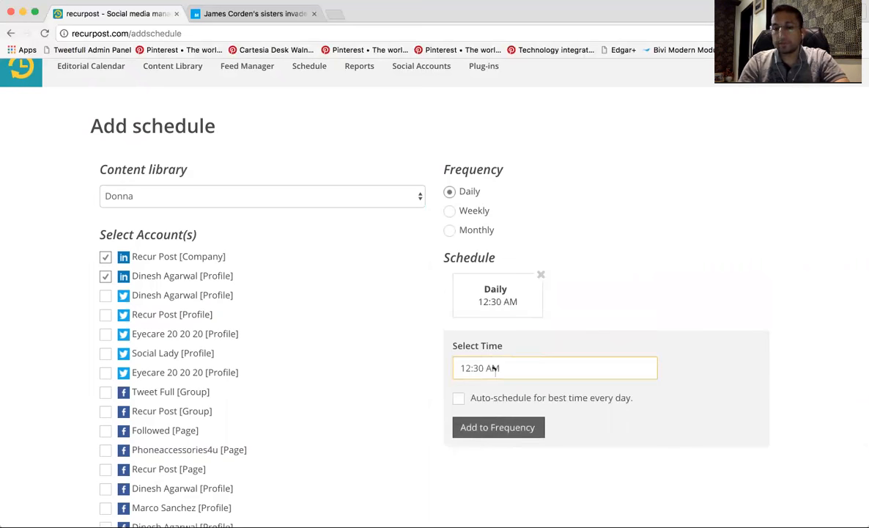
left_click(467, 405)
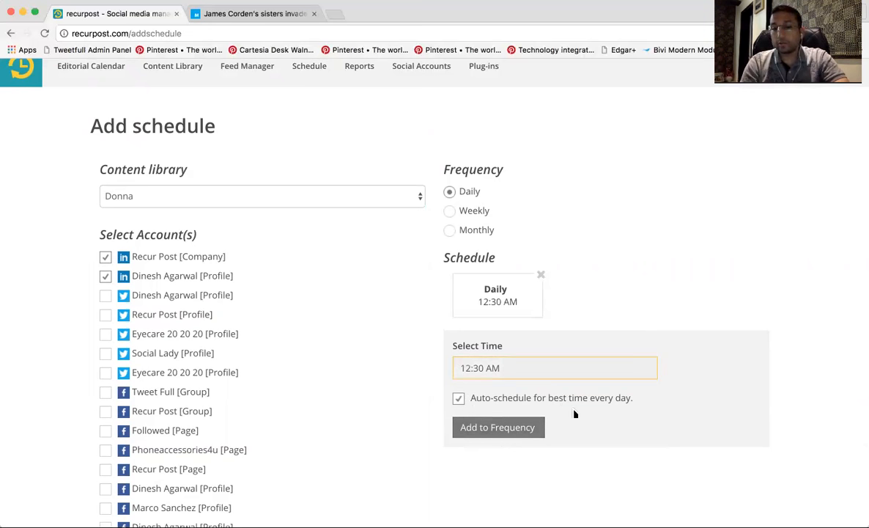
left_click(512, 432)
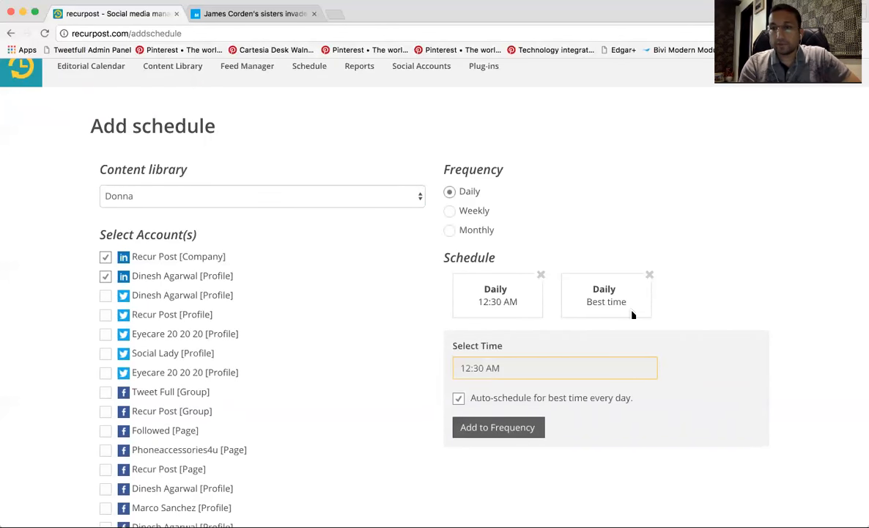
Step: Add a weekly slot on Friday at 5:20 AM to the schedule
left_click(453, 211)
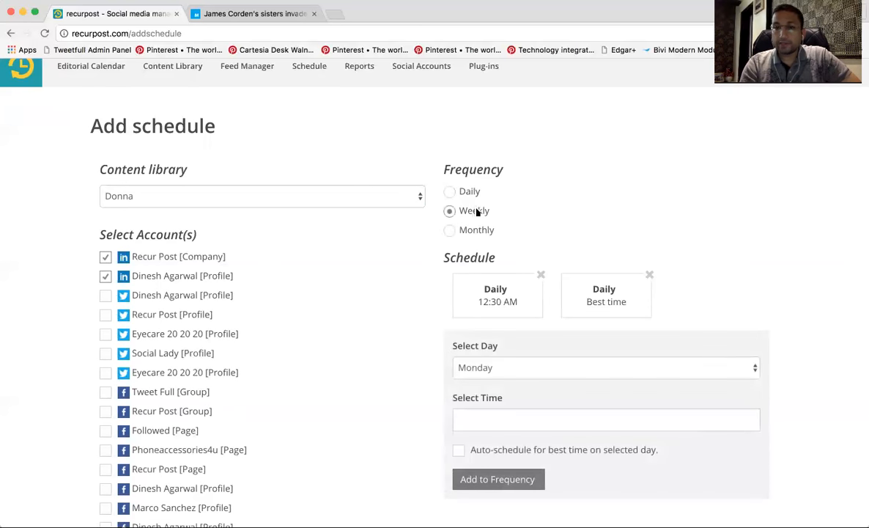
scroll(396, 286, "down", 2)
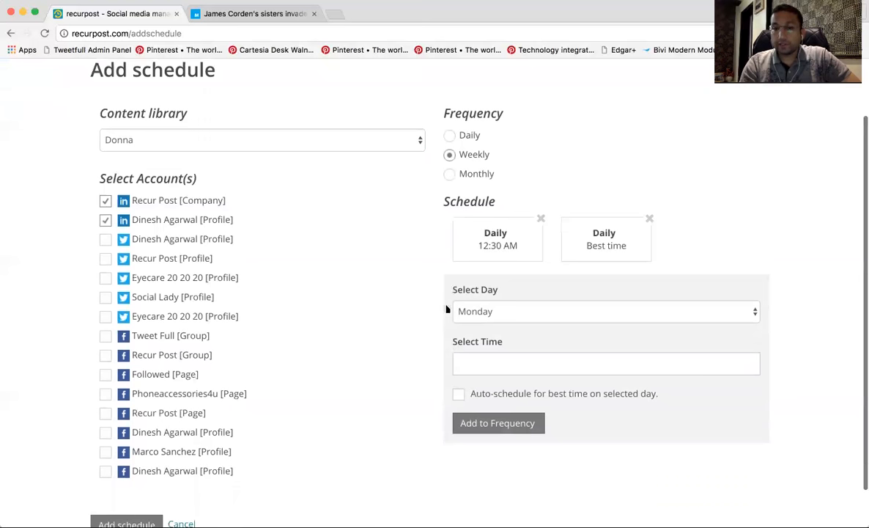
left_click(500, 314)
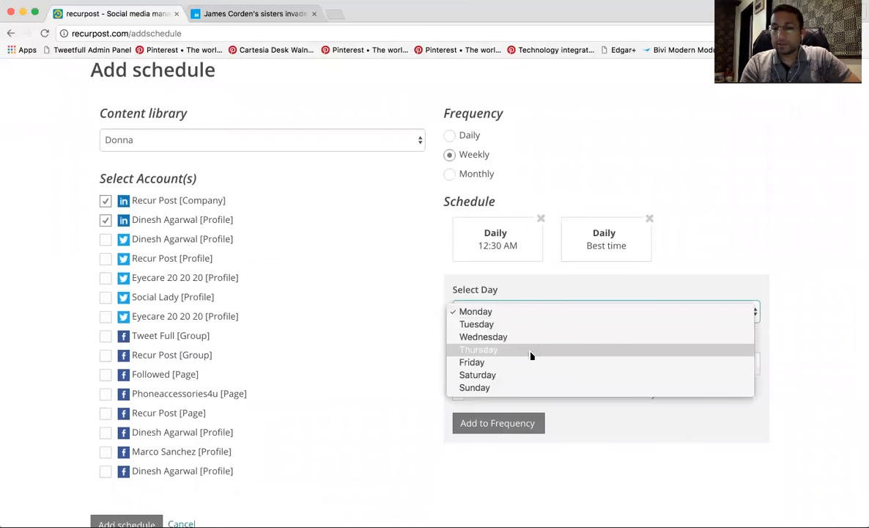
left_click(500, 363)
left_click(502, 366)
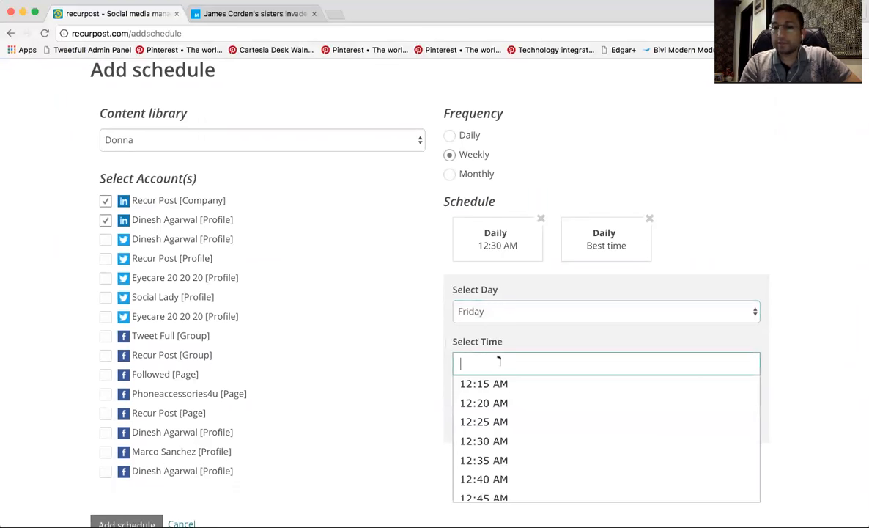
scroll(503, 469, "down", 10)
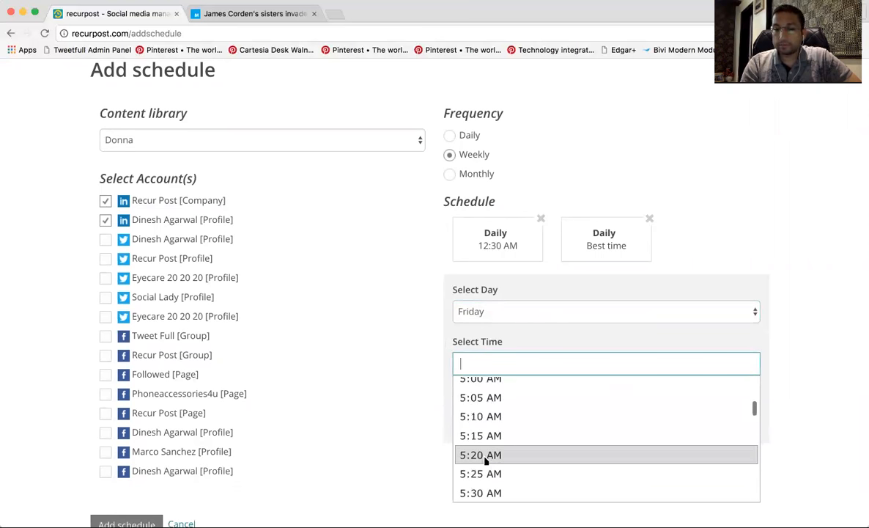
left_click(462, 455)
left_click(515, 430)
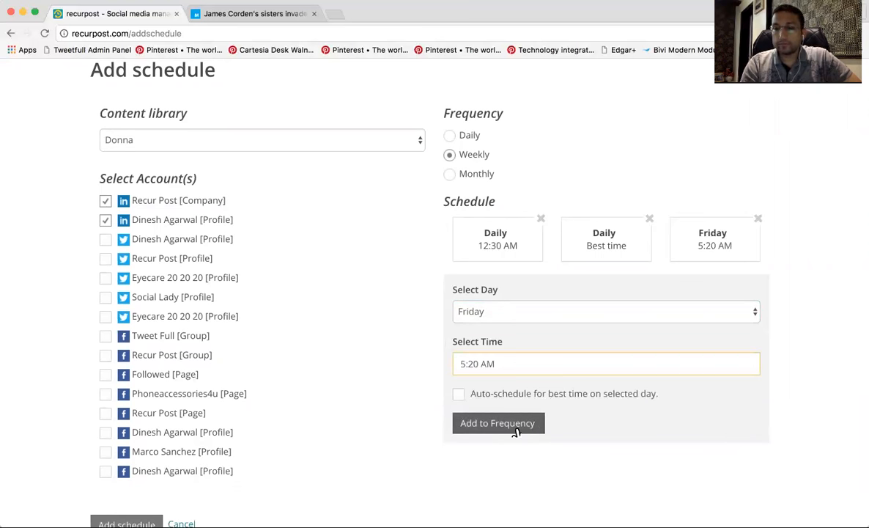
Step: Add a monthly slot on day 19 at 6:50 AM to the schedule
left_click(451, 184)
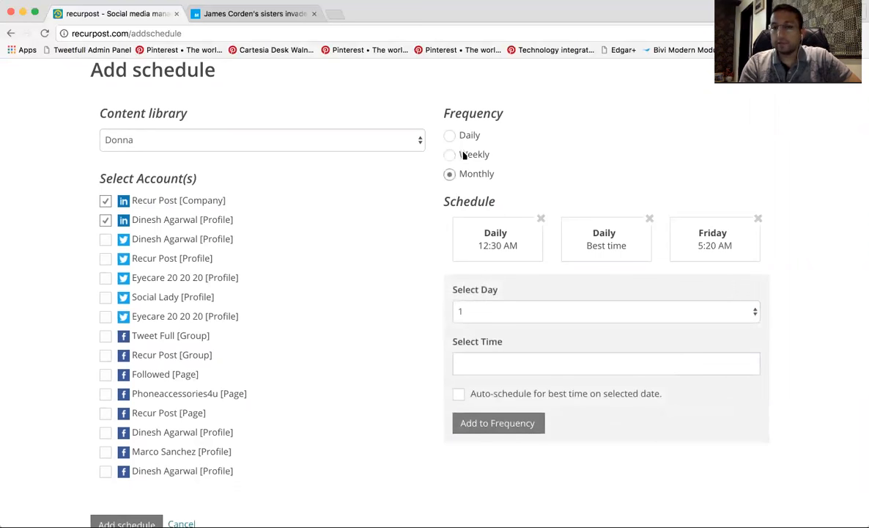
left_click(497, 311)
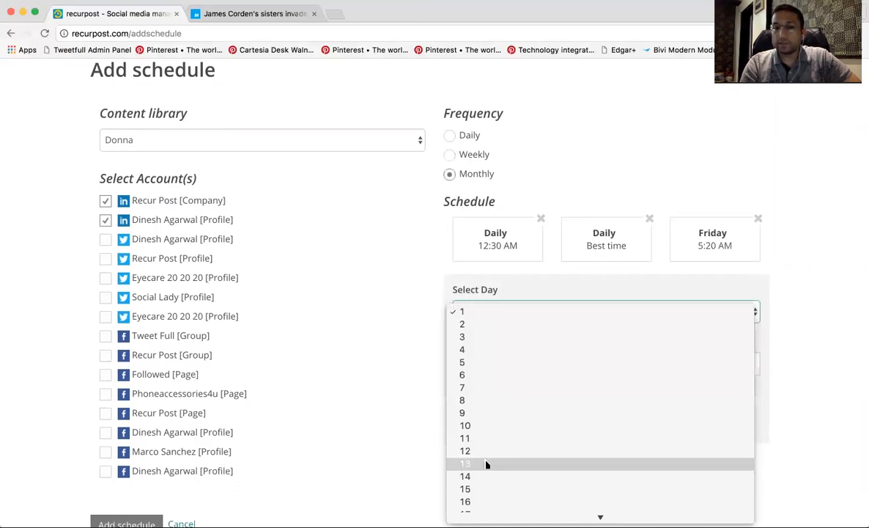
key("Escape")
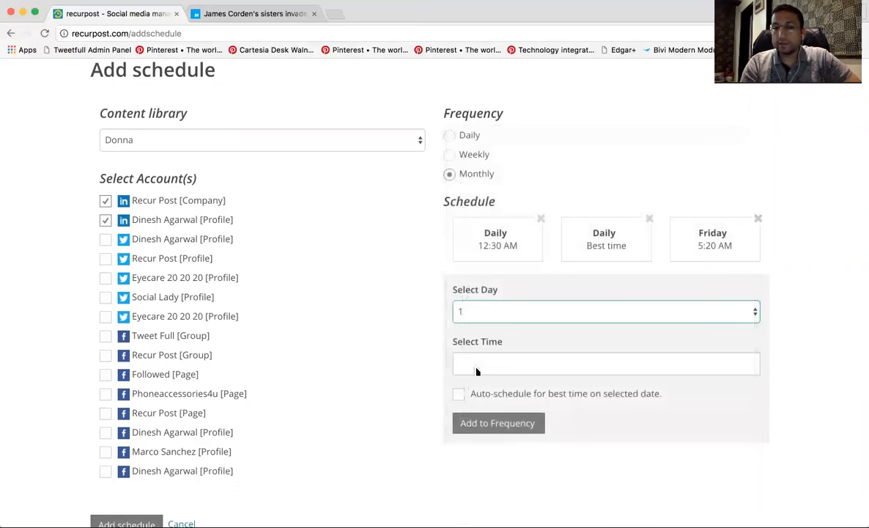
left_click(475, 364)
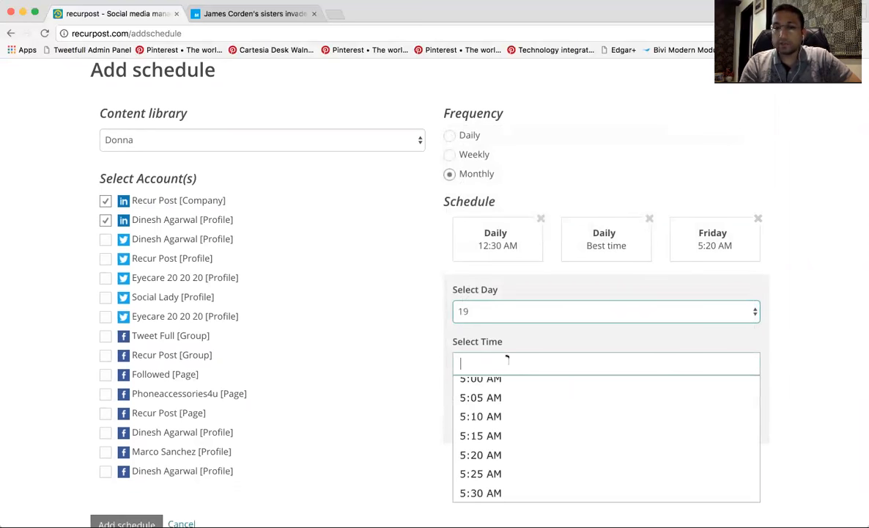
scroll(507, 435, "down", 5)
left_click(506, 431)
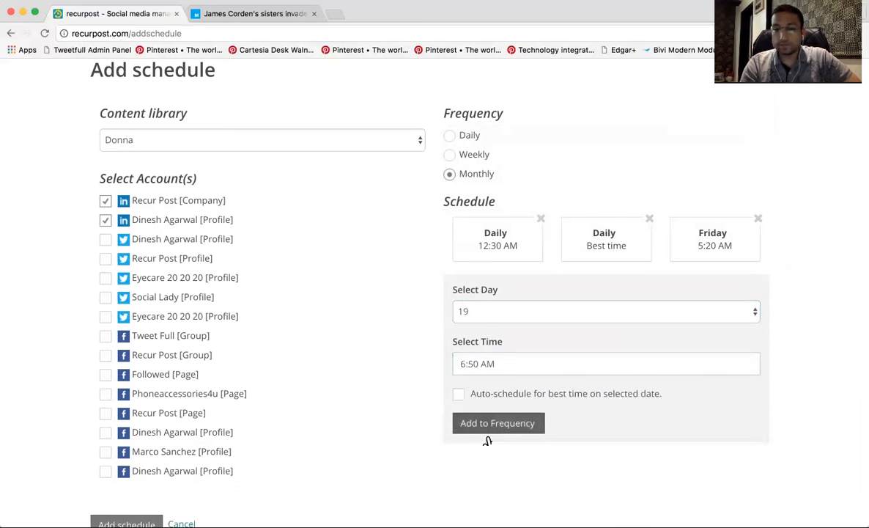
left_click(513, 428)
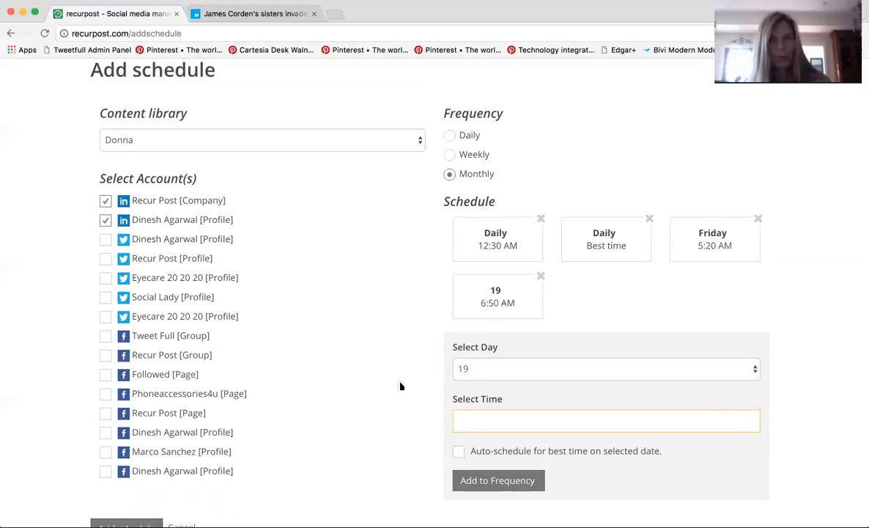
Step: Review the accounts' posting calendars, comparing the weekly and monthly views of the Recur Post Twitter profile
scroll(400, 386, "down", 2)
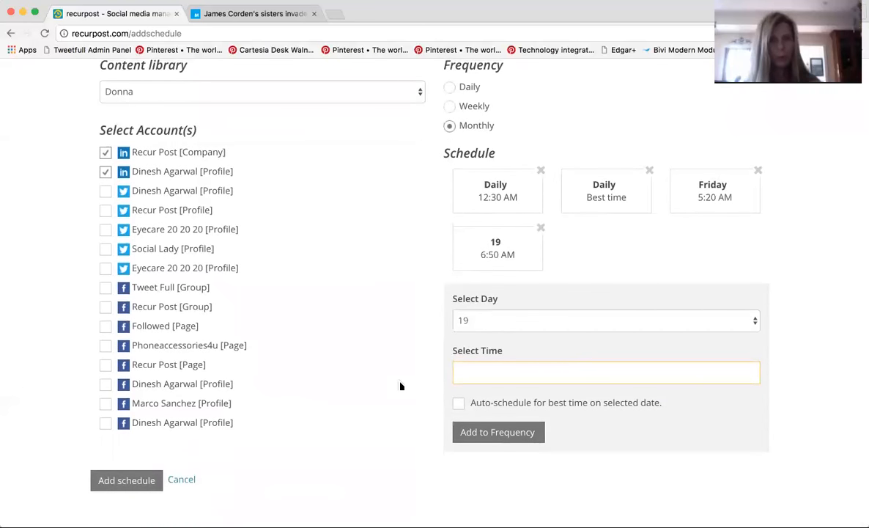
scroll(400, 387, "down", 1)
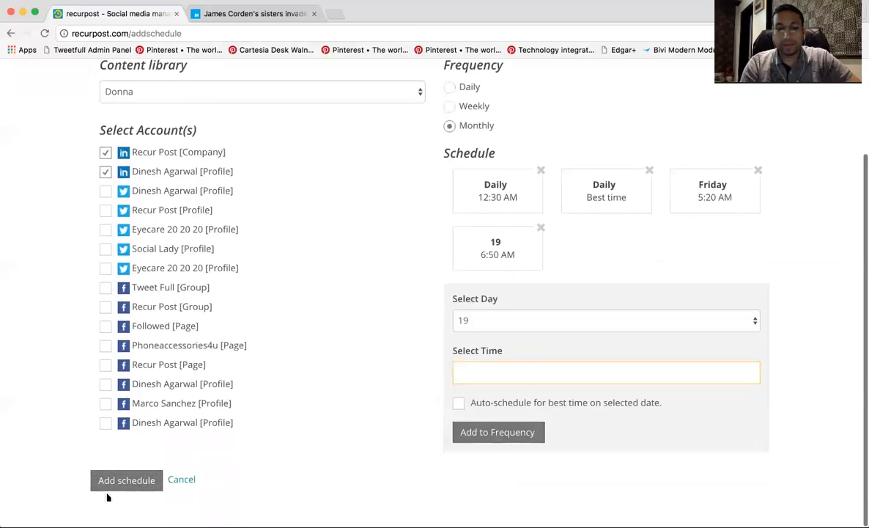
scroll(339, 393, "up", 3)
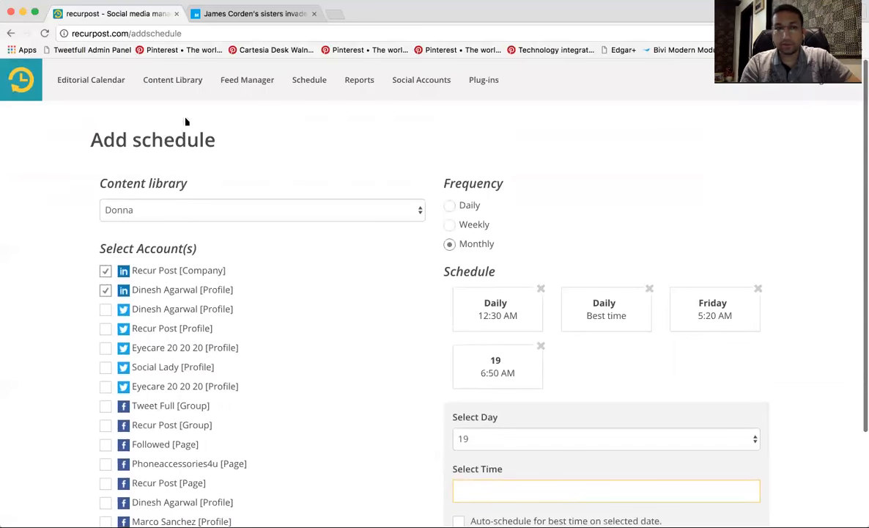
left_click(312, 88)
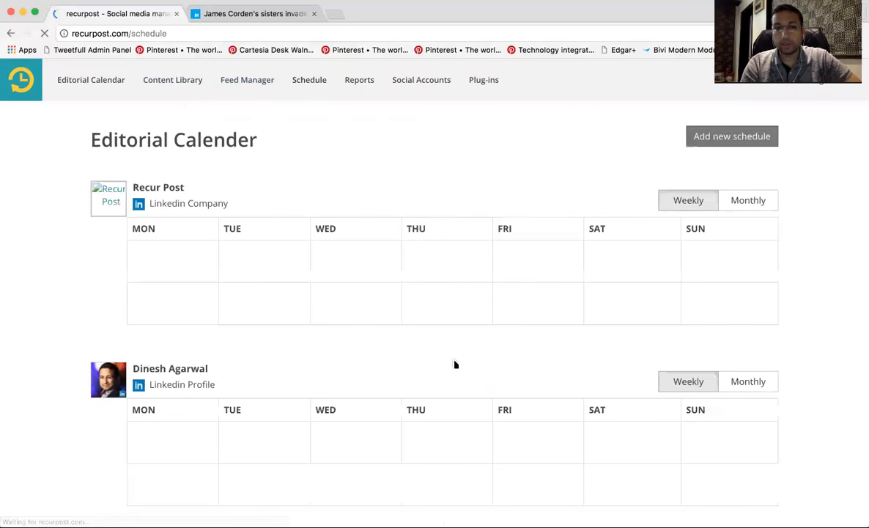
scroll(453, 363, "down", 5)
scroll(454, 364, "down", 3)
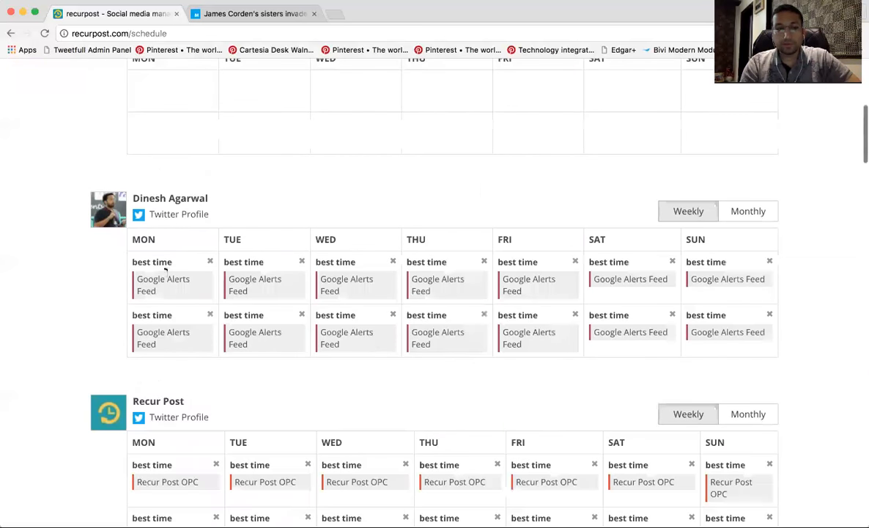
scroll(96, 278, "down", 5)
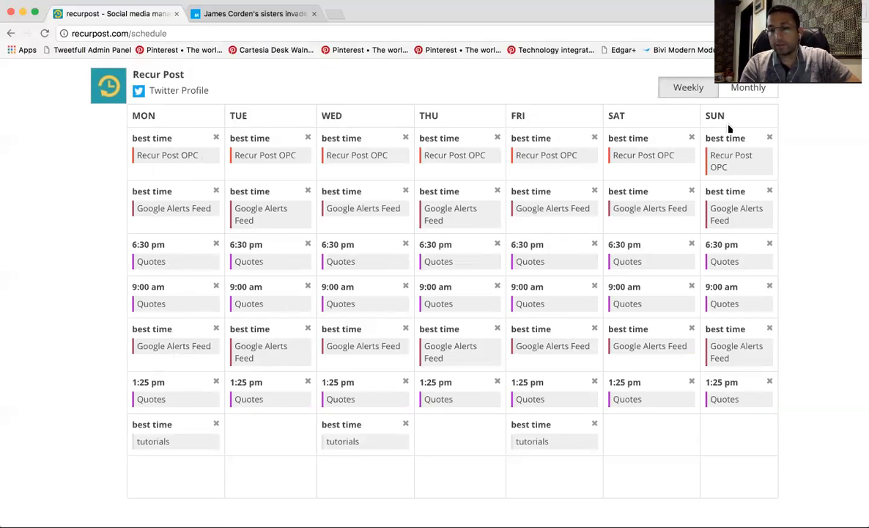
left_click(751, 90)
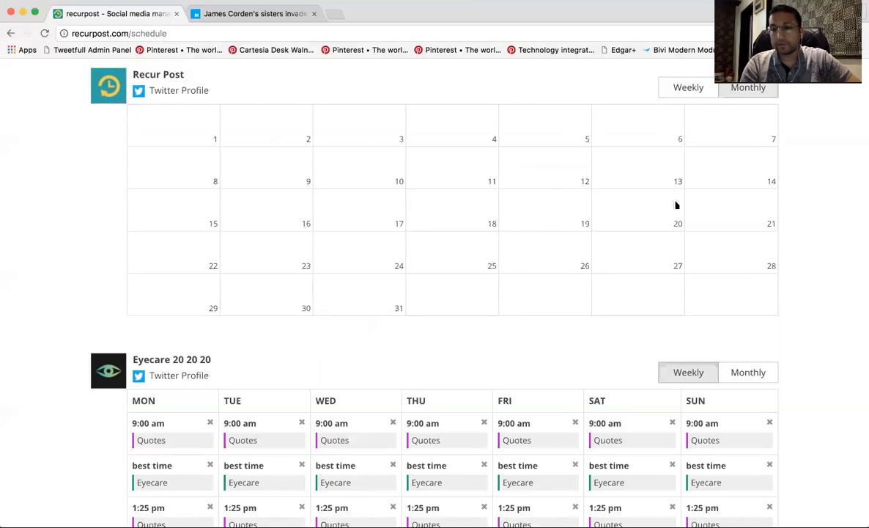
left_click(686, 91)
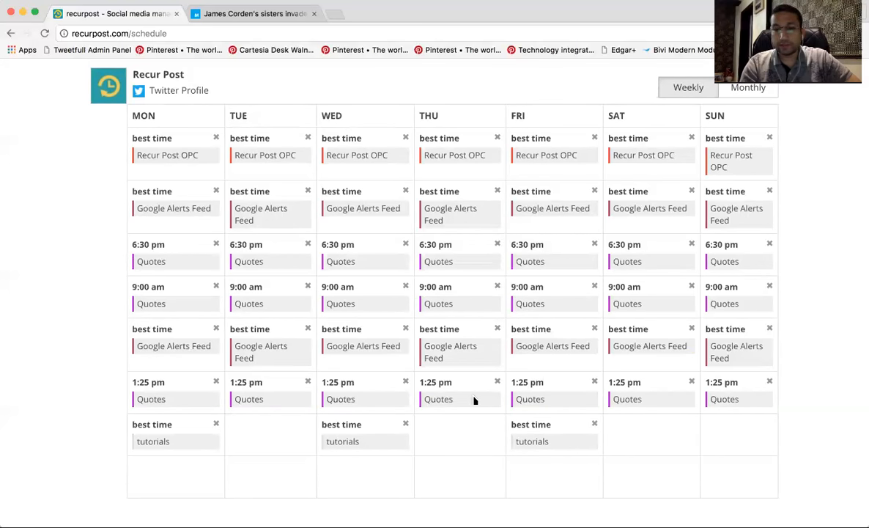
scroll(473, 399, "up", 15)
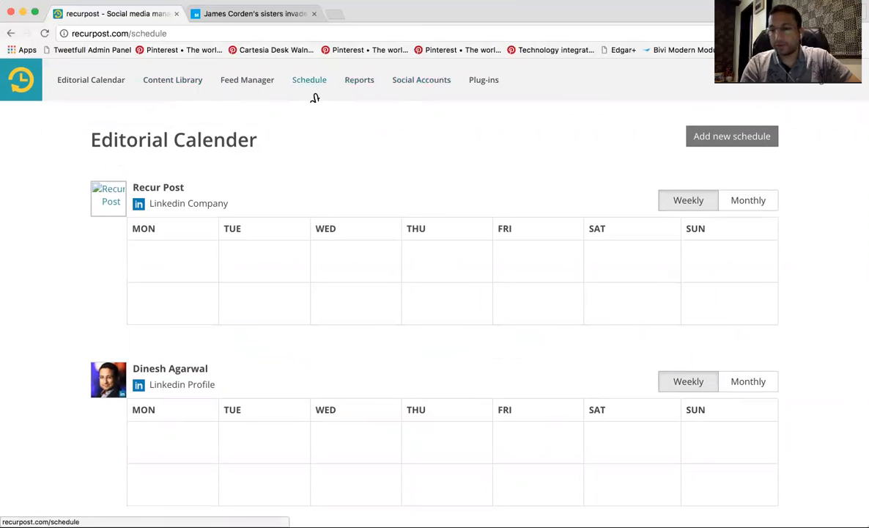
left_click(261, 87)
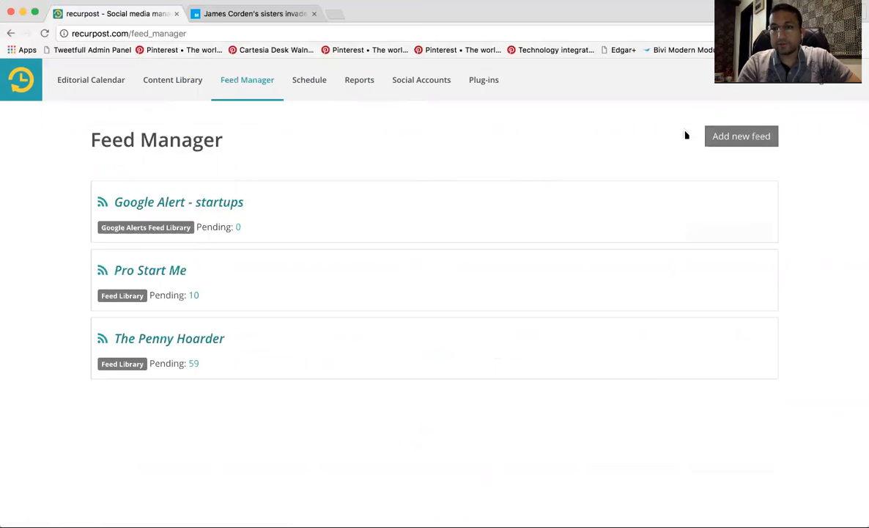
left_click(722, 141)
left_click(220, 213)
type("http")
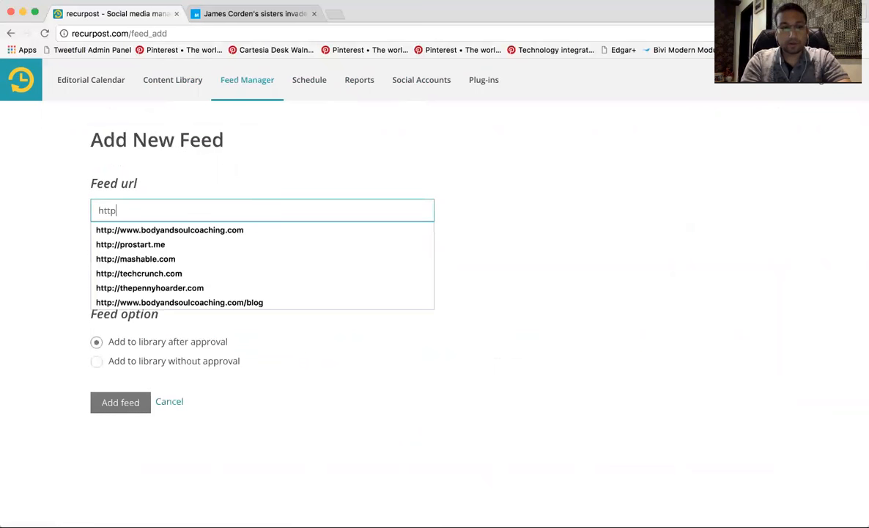
type("://")
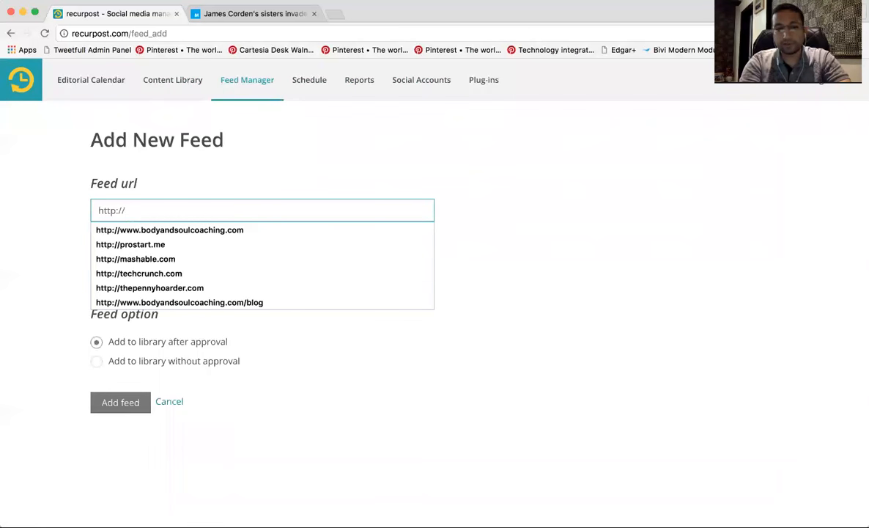
type("soc")
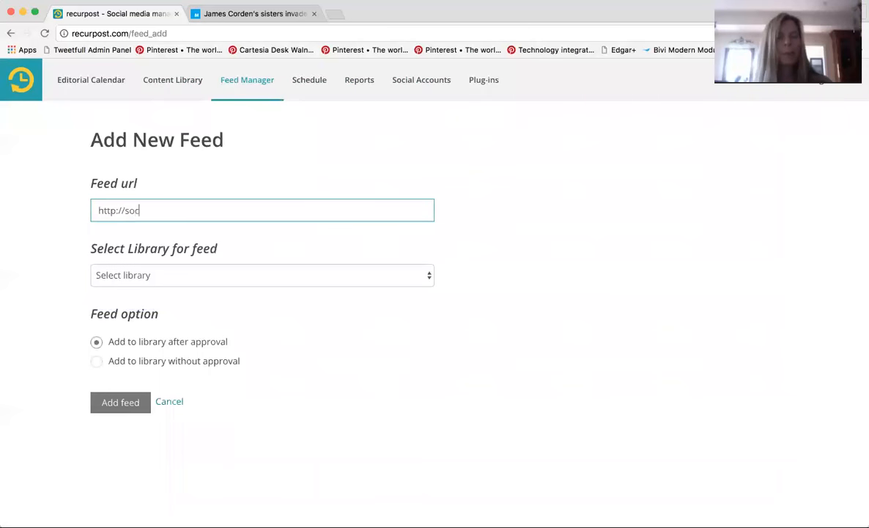
type("ialsagepr.com")
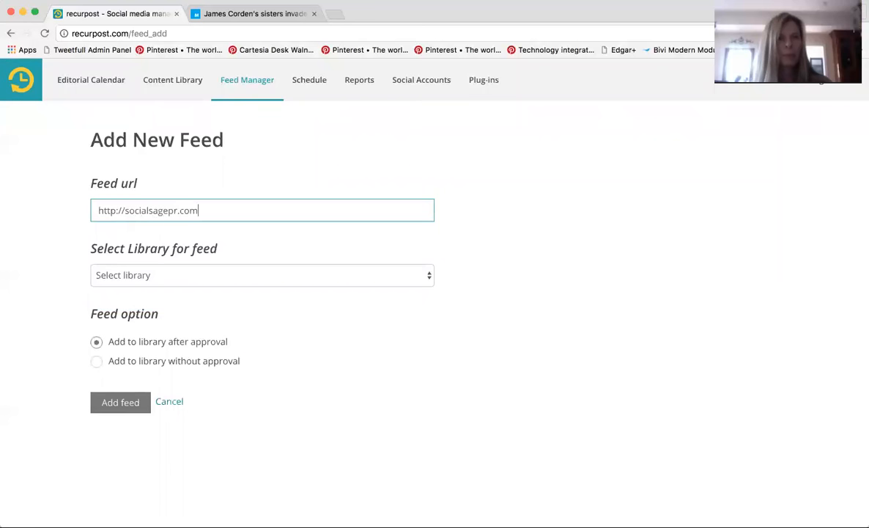
Step: Assign the feed to the newly created content library with posts added after approval, and save the feed
left_click(204, 282)
left_click(180, 290)
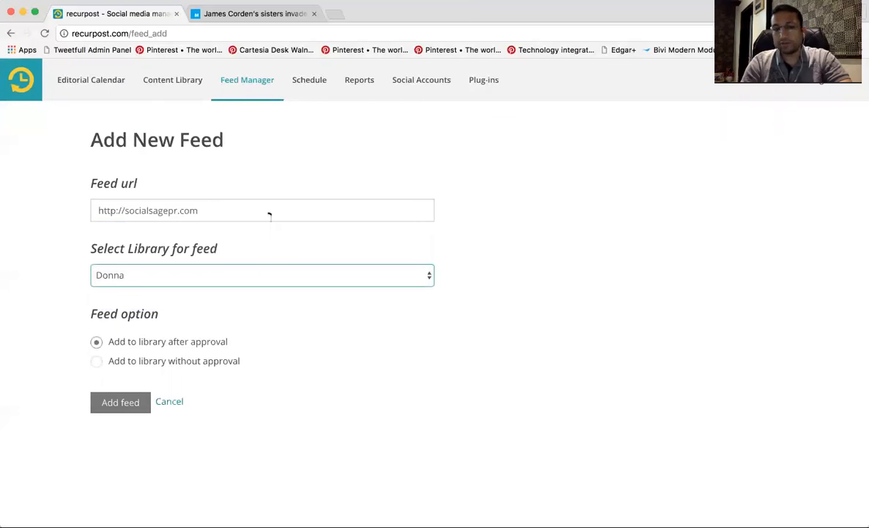
left_click(175, 362)
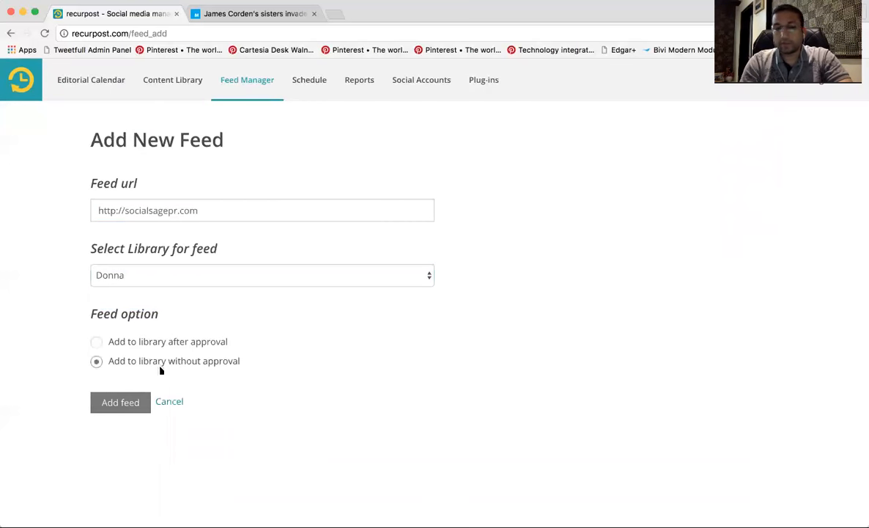
left_click(149, 348)
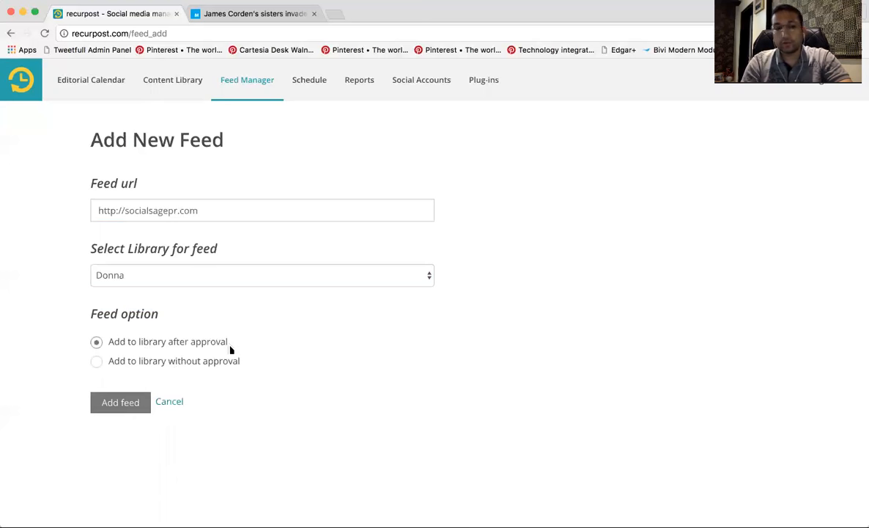
left_click(129, 410)
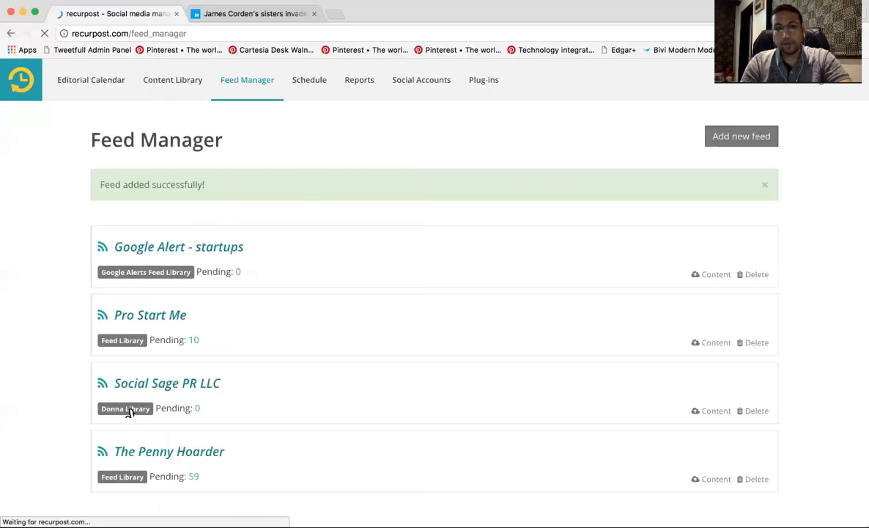
Step: Check the pending content of the Social Sage PR LLC feed and return to the feed list
scroll(58, 227, "down", 1)
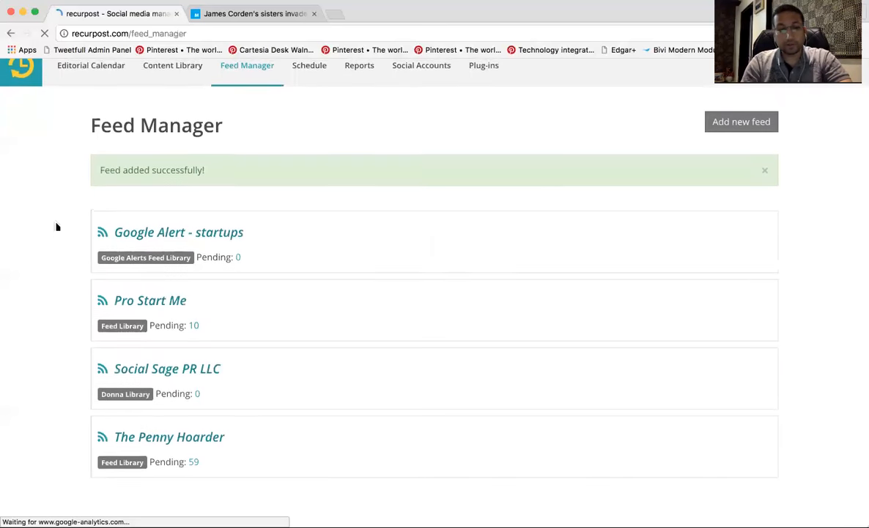
left_click(207, 368)
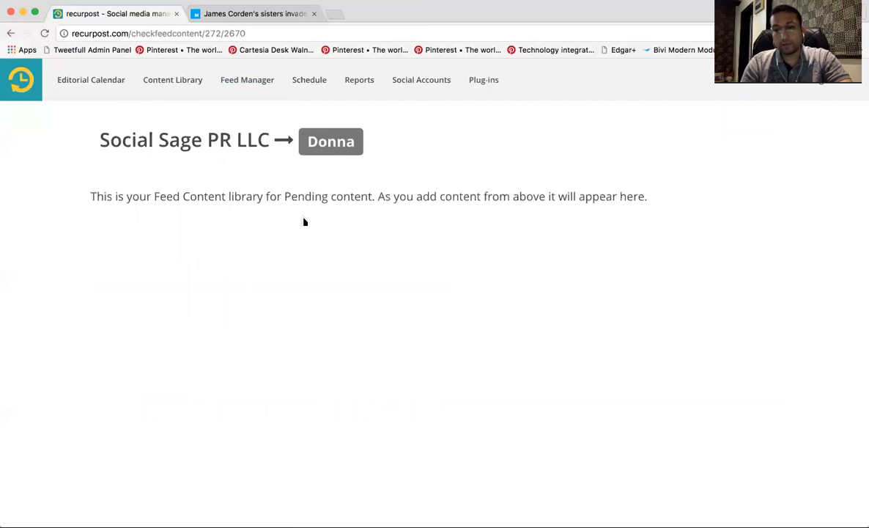
left_click(246, 82)
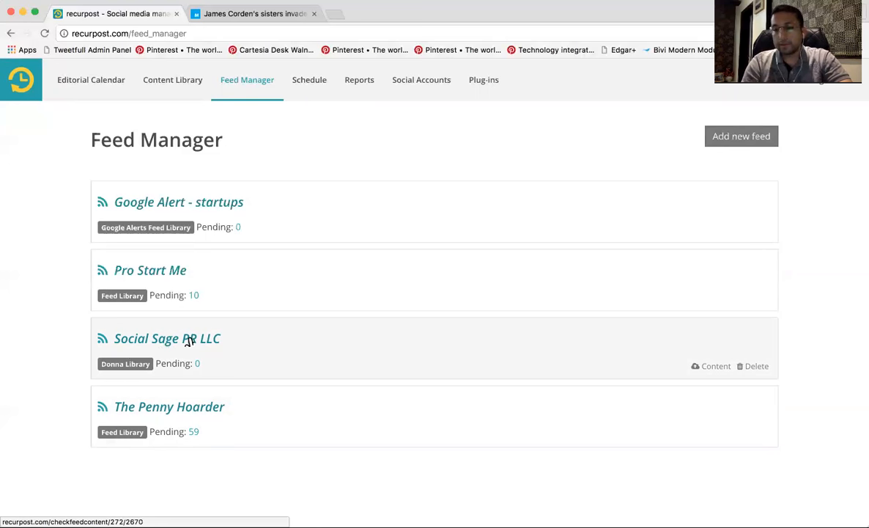
Step: Open Google Alerts in a new browser tab and create an alert for "social media"
key("super+t")
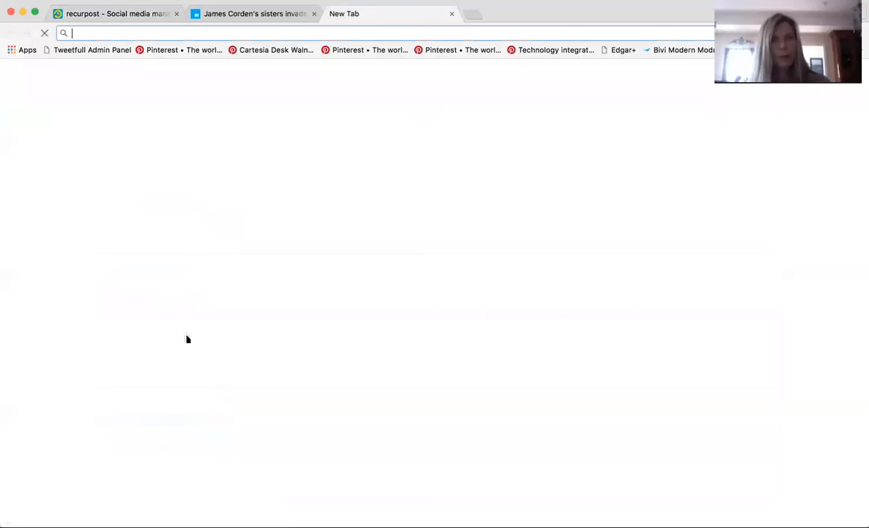
type("google alerts")
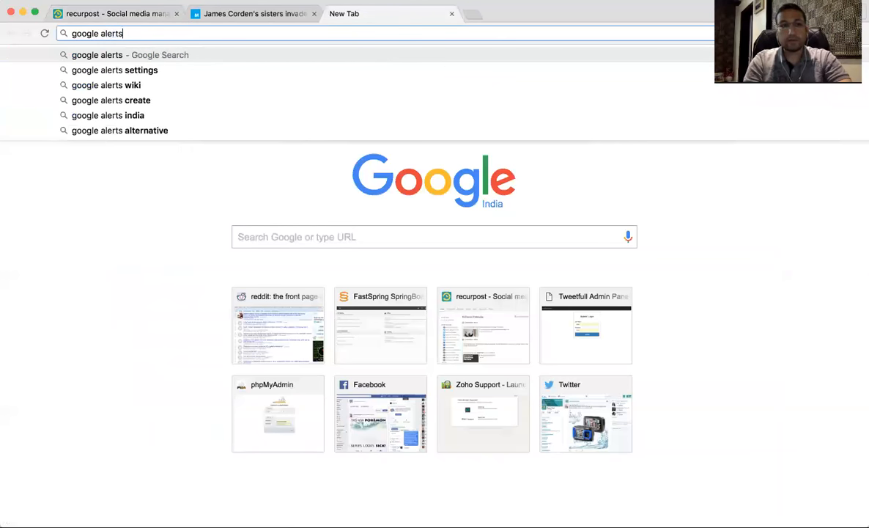
key("Return")
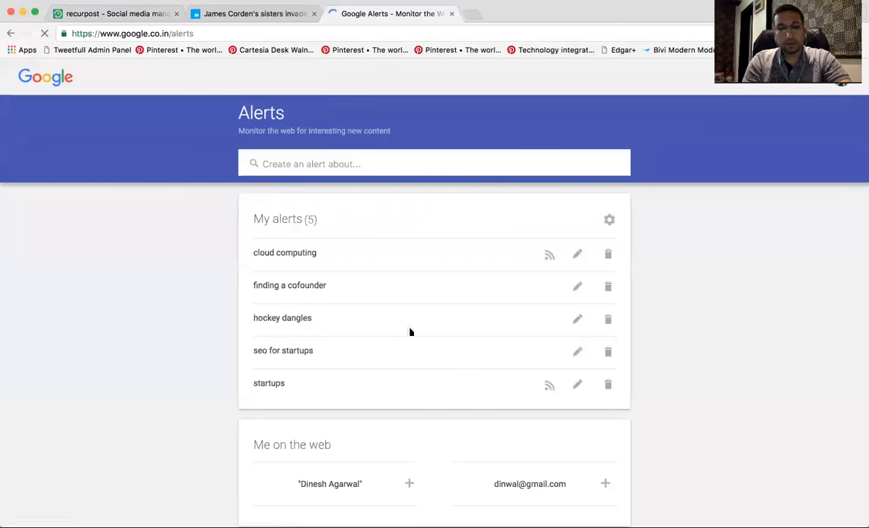
left_click(317, 163)
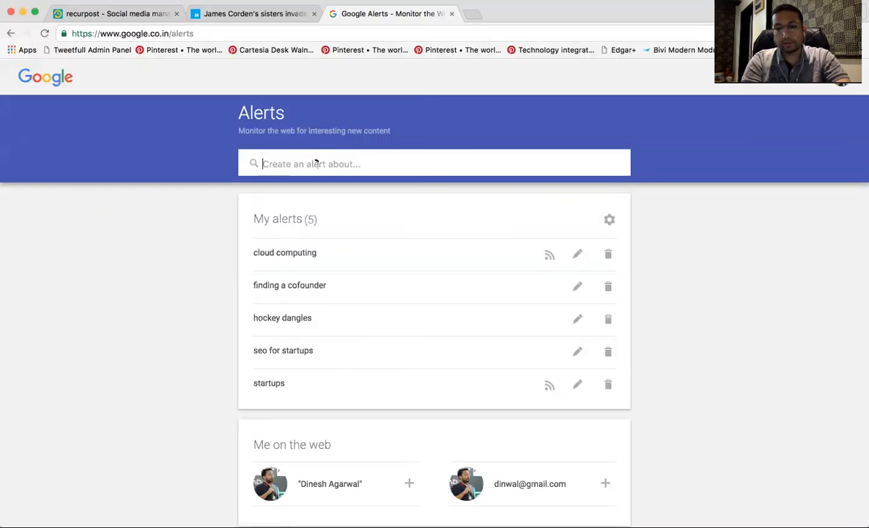
type("social media")
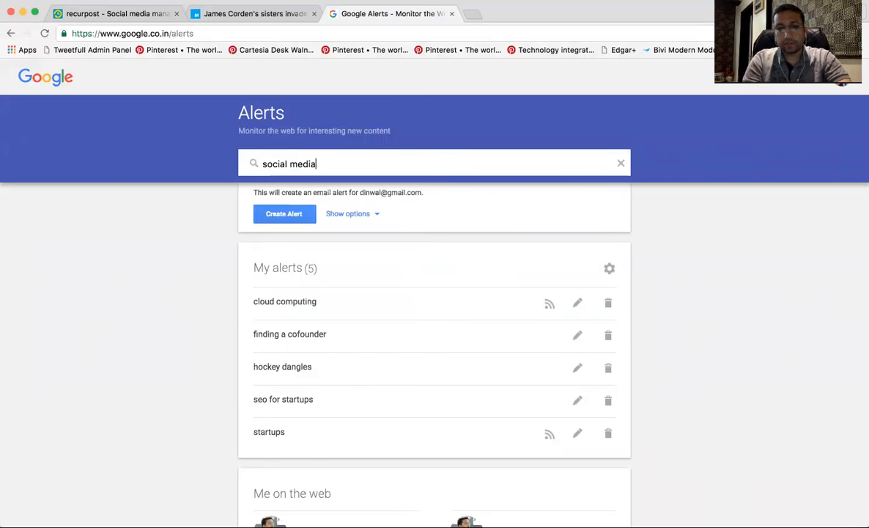
left_click(304, 215)
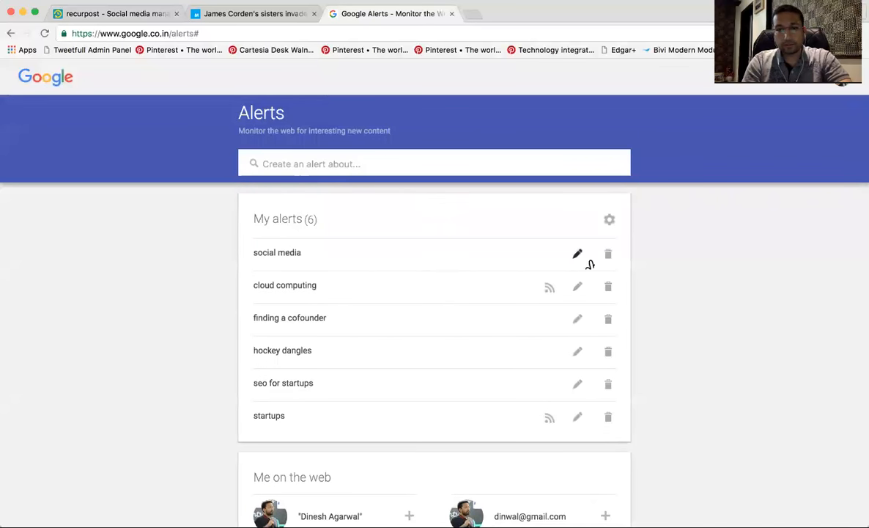
Step: Change the "social media" alert's delivery to RSS feed and update the alert
left_click(578, 255)
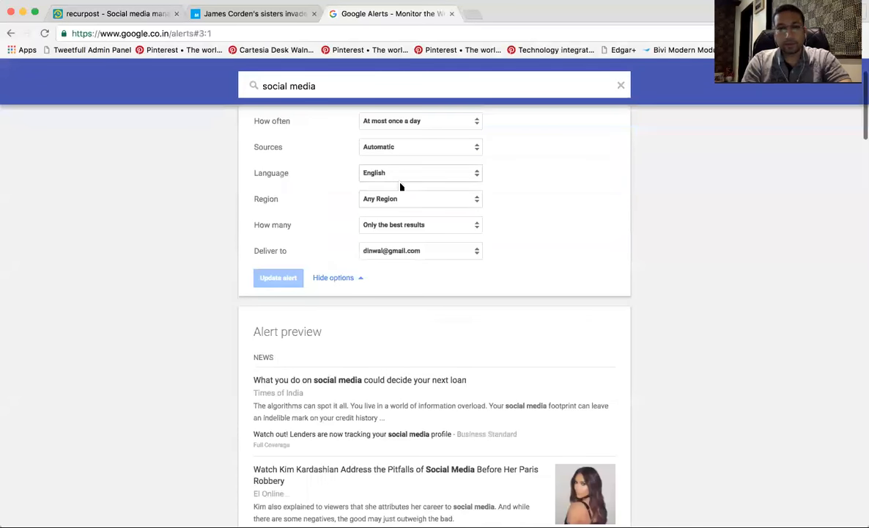
scroll(400, 186, "up", 2)
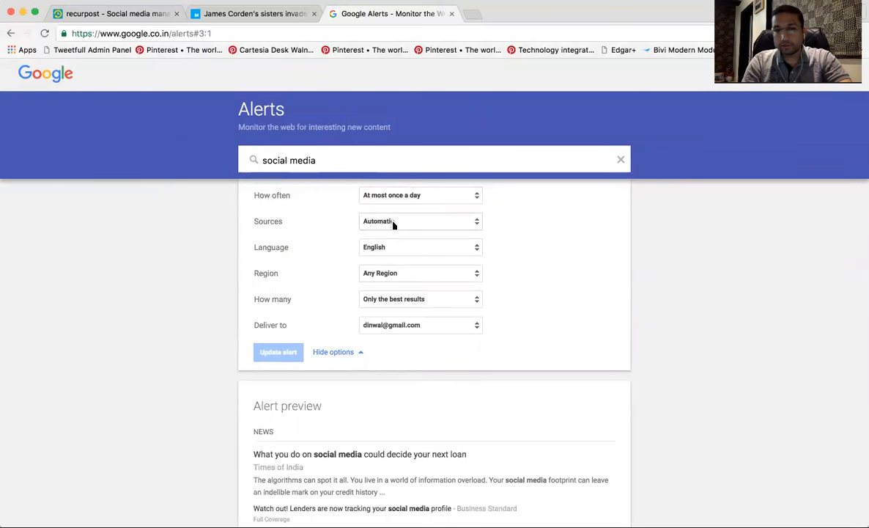
left_click(412, 328)
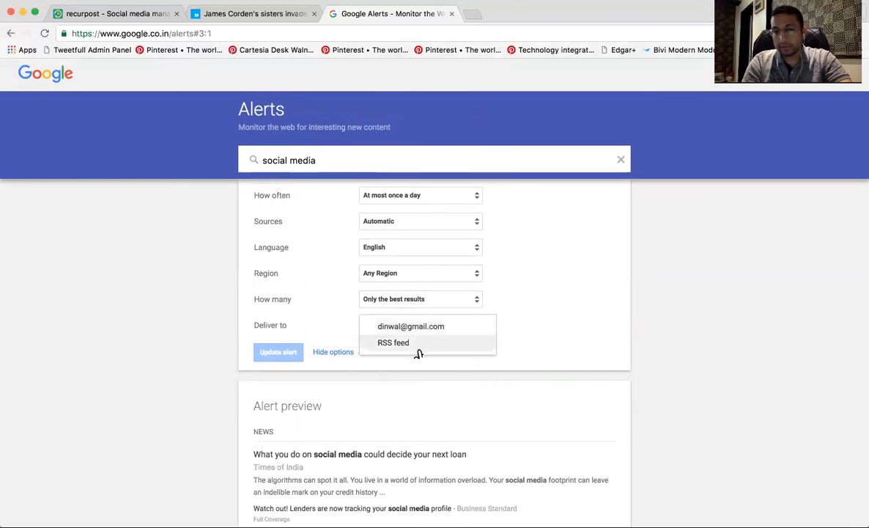
left_click(417, 343)
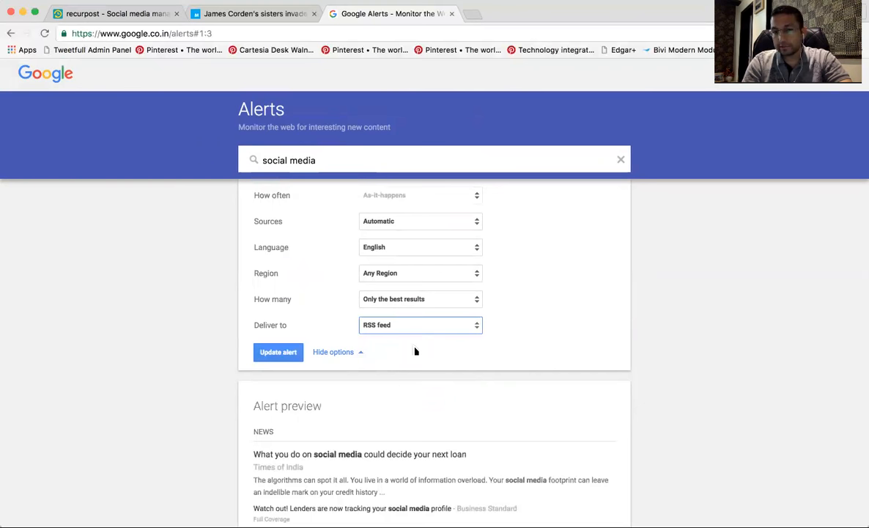
left_click(406, 331)
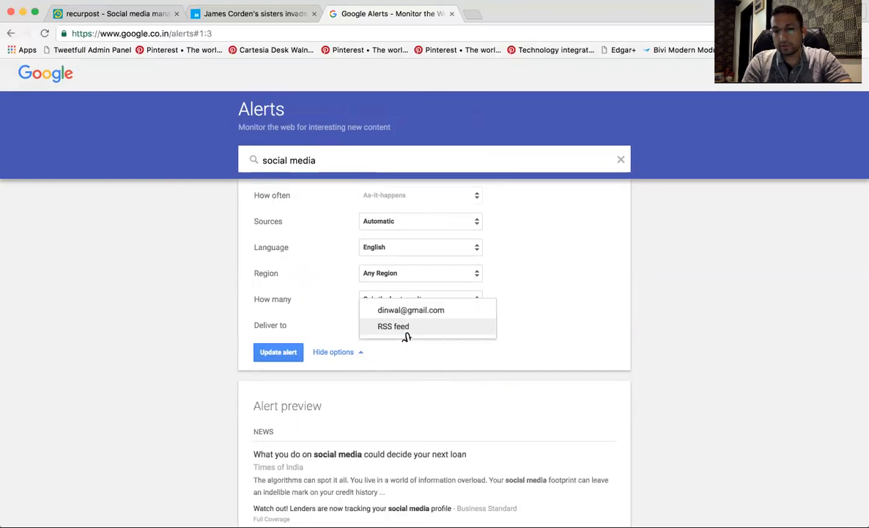
left_click(408, 330)
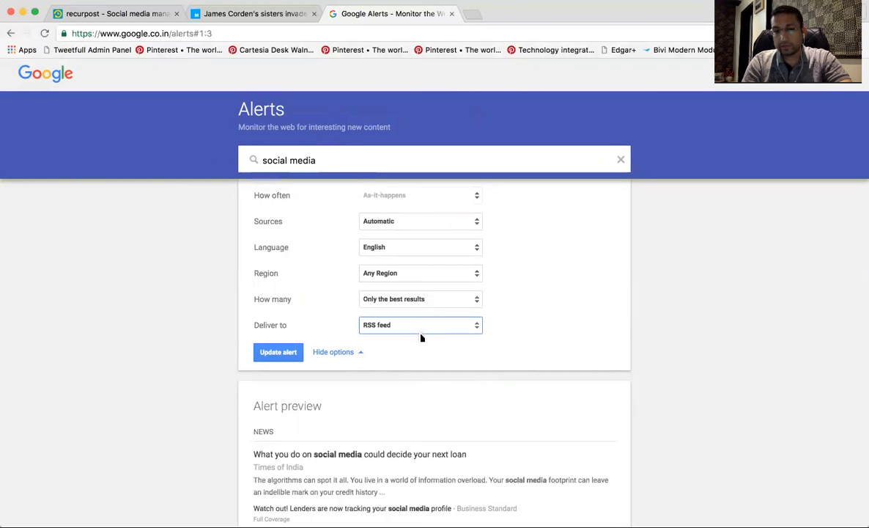
left_click(278, 352)
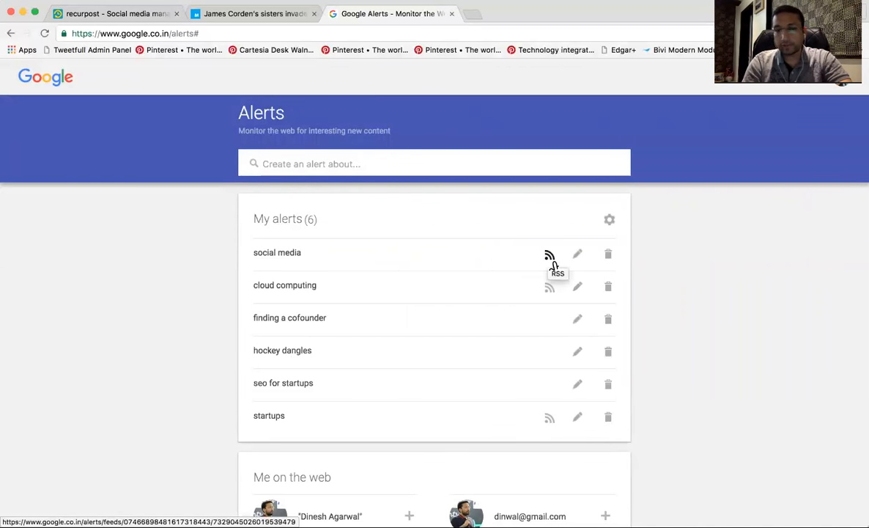
Step: Copy the RSS feed address of the "social media" alert and open the feed
right_click(550, 256)
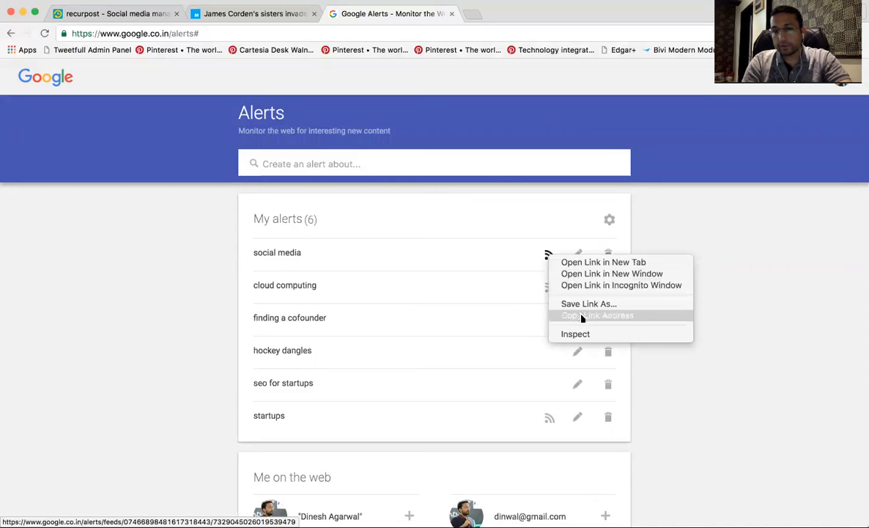
left_click(584, 318)
left_click(550, 257)
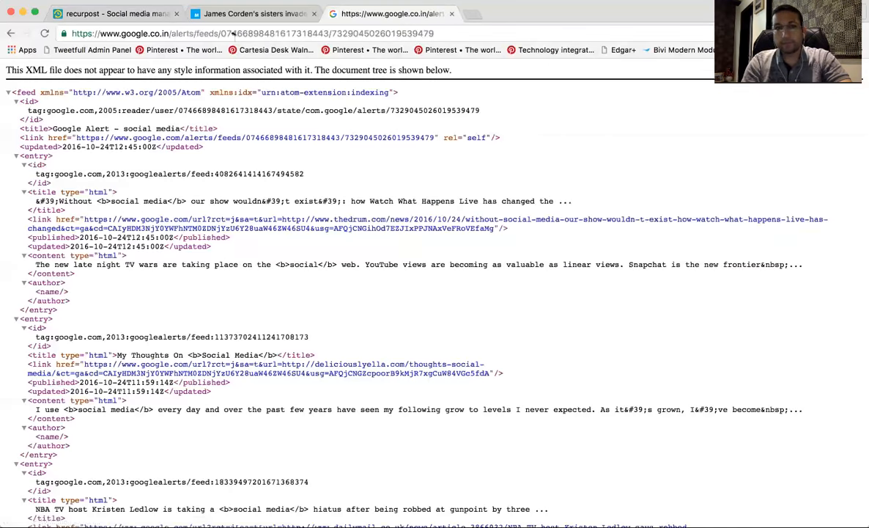
left_click(237, 38)
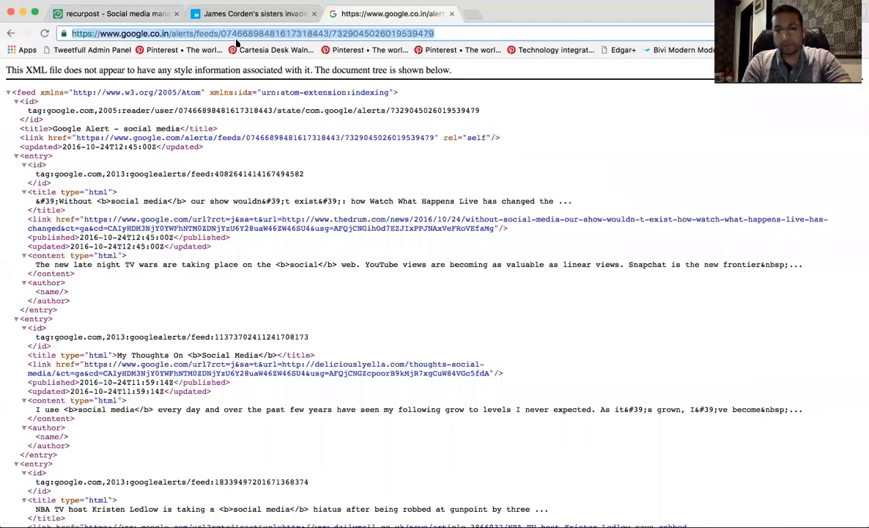
Step: Switch to RecurPost and add the copied alert feed to the newly created library, with posts added after approval
left_click(130, 21)
left_click(728, 146)
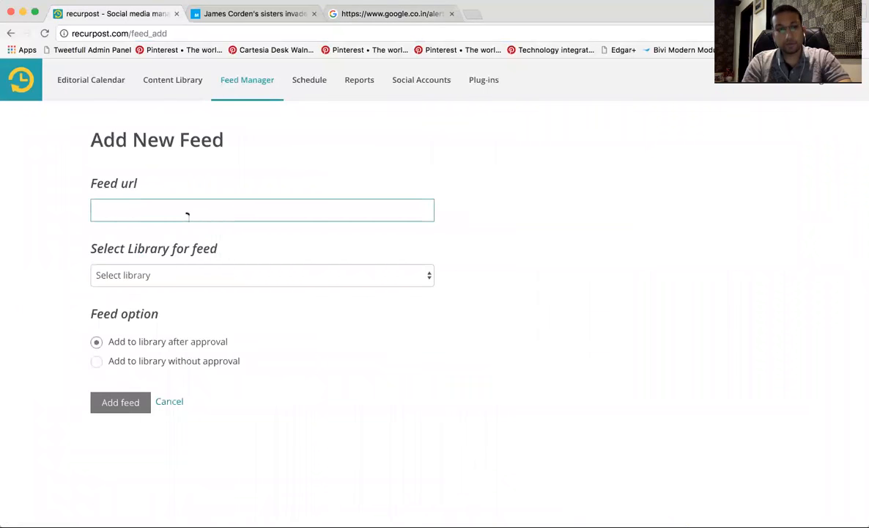
key("super+v")
left_click(207, 284)
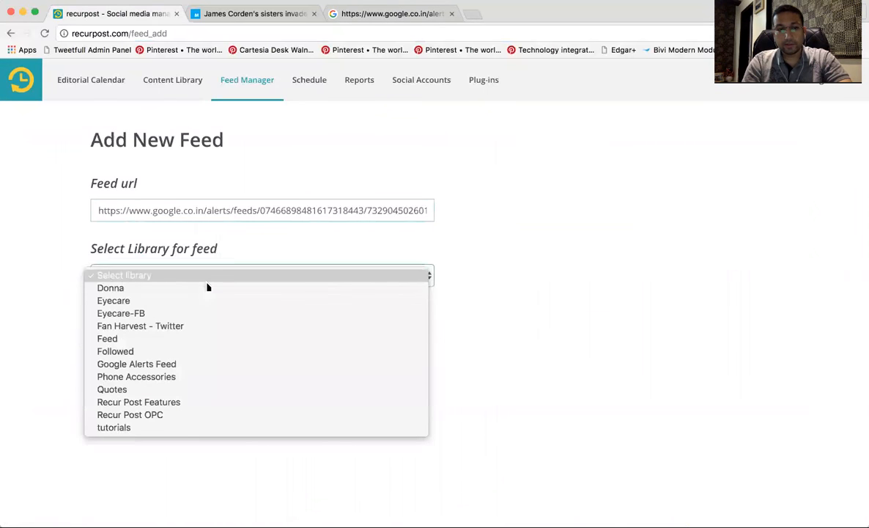
left_click(186, 288)
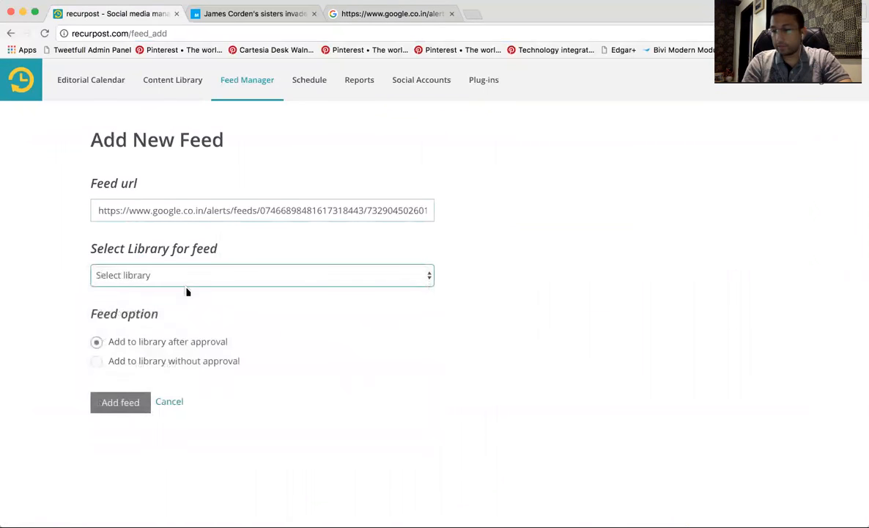
left_click(134, 409)
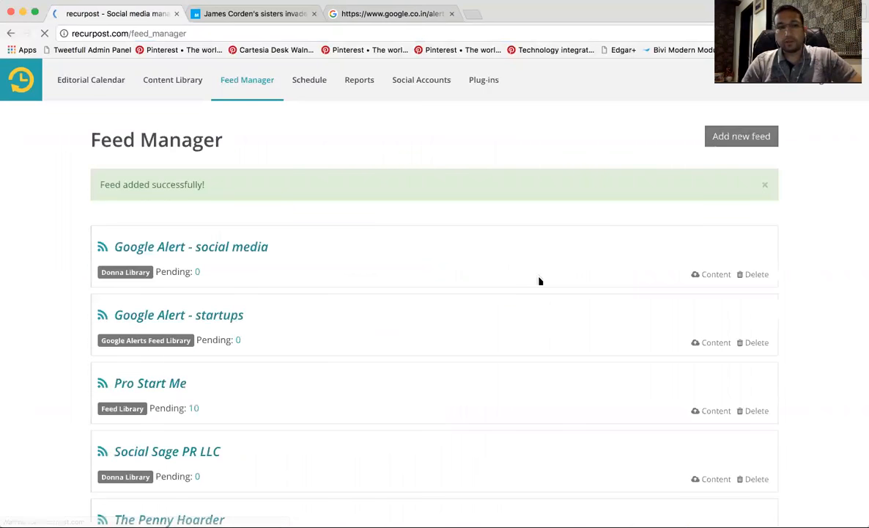
Step: Check the pending content of the Google Alert - social media feed and return to the feed list
left_click(244, 253)
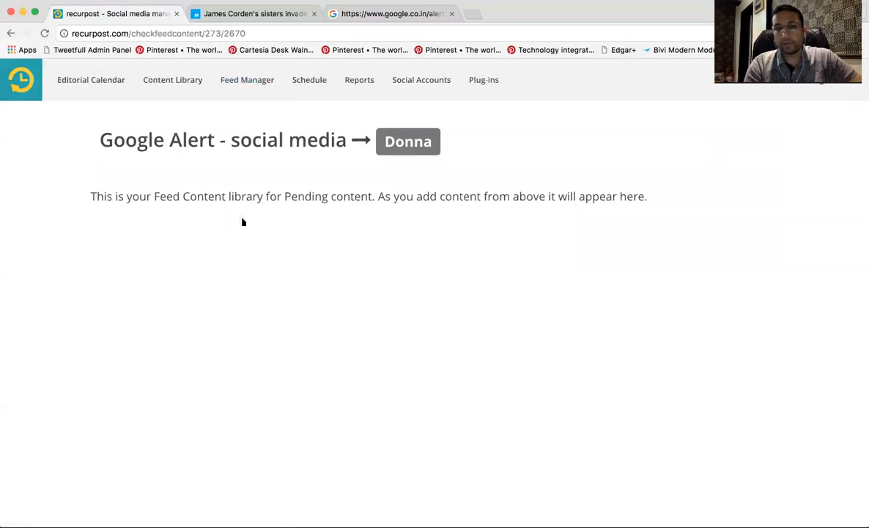
left_click(249, 92)
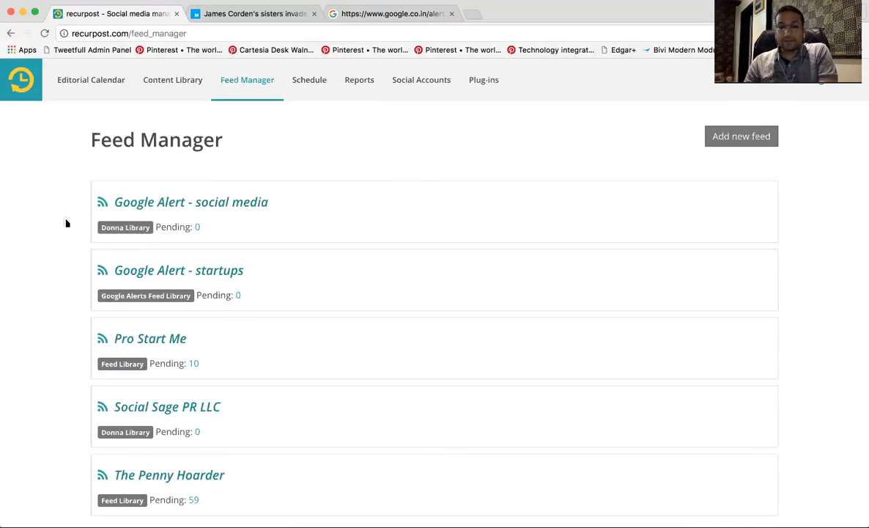
left_click(216, 212)
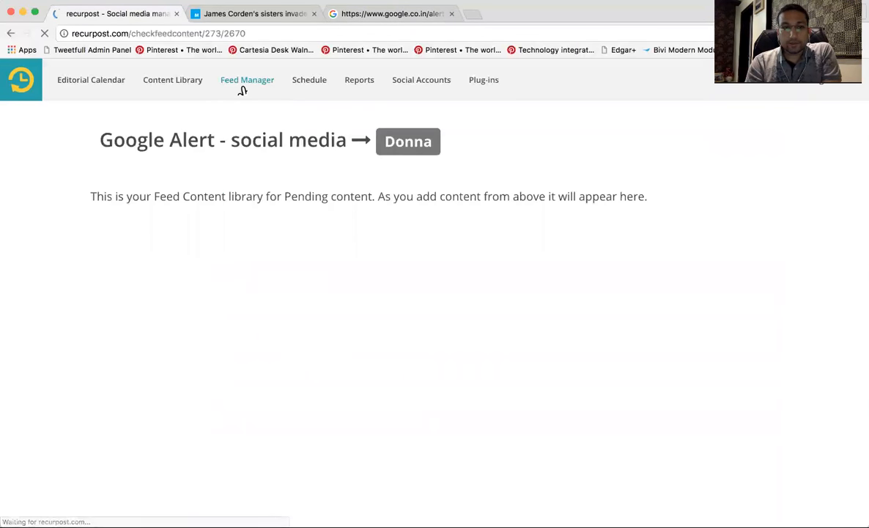
scroll(151, 250, "down", 1)
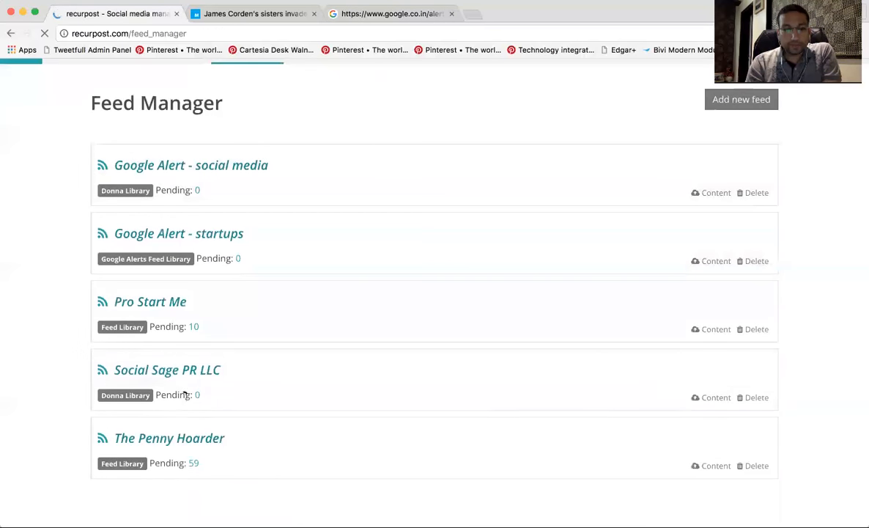
Step: Review the posts awaiting approval in the Pro Start Me feed and return to the feed list
left_click(156, 315)
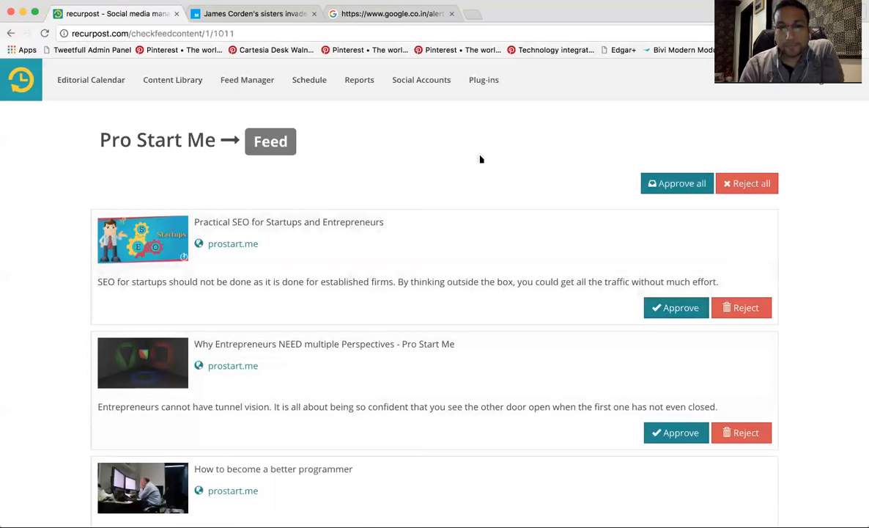
scroll(479, 159, "up", 2)
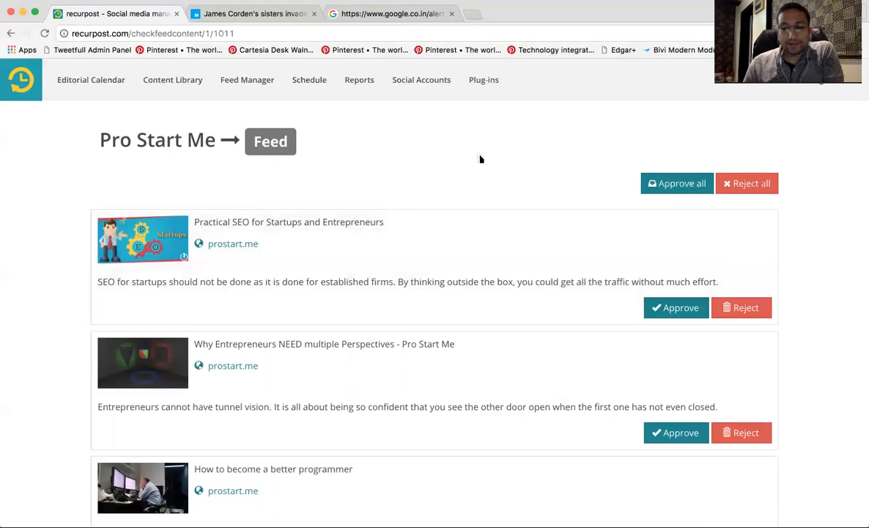
left_click(258, 88)
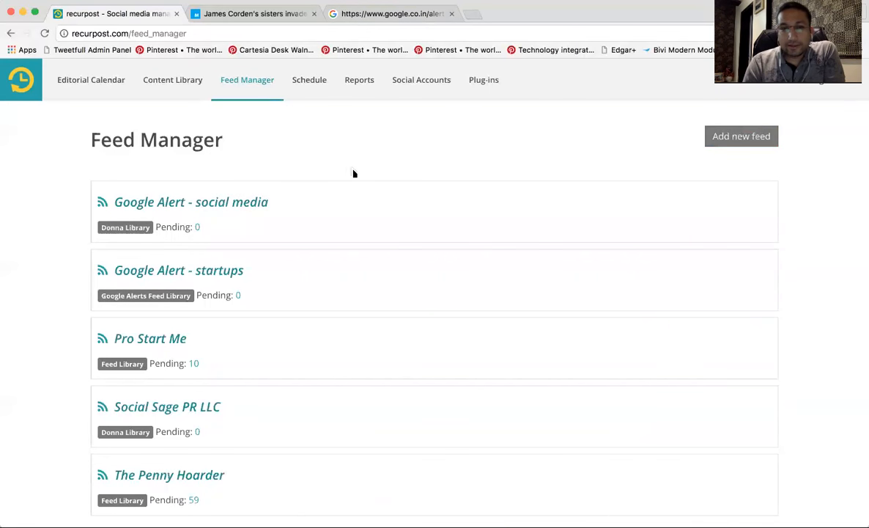
Step: Look at the Bitly option of the URL Shortener plug-in and return to the plug-in list
left_click(483, 88)
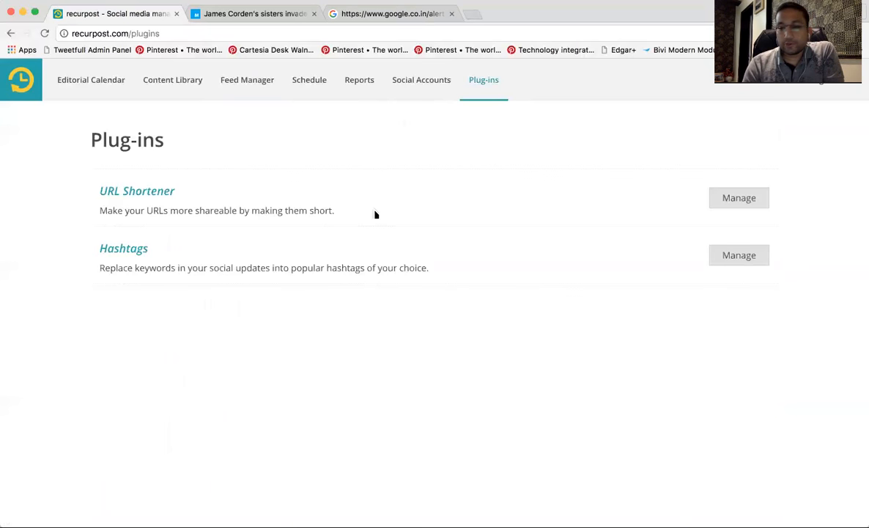
left_click(157, 195)
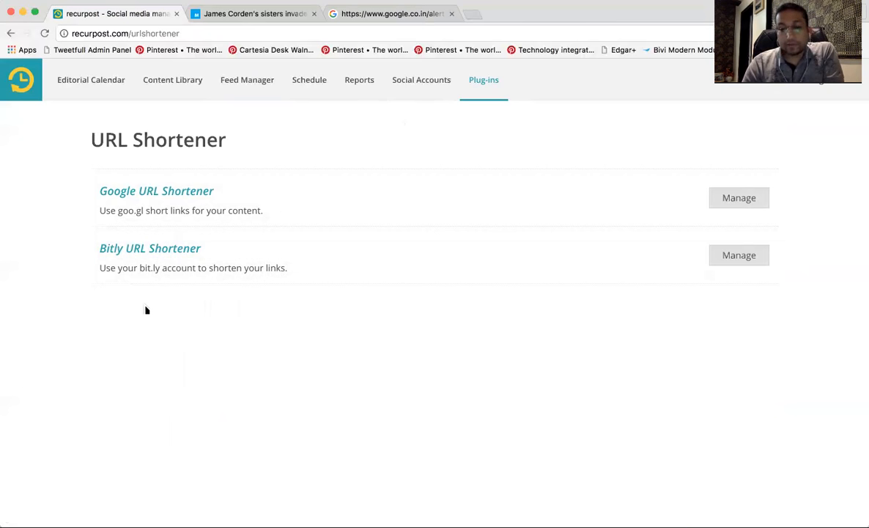
left_click(144, 247)
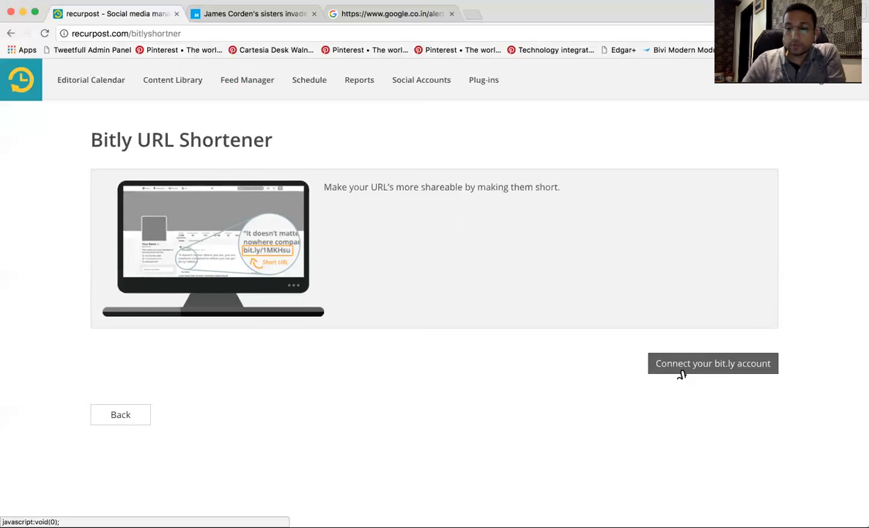
left_click(143, 419)
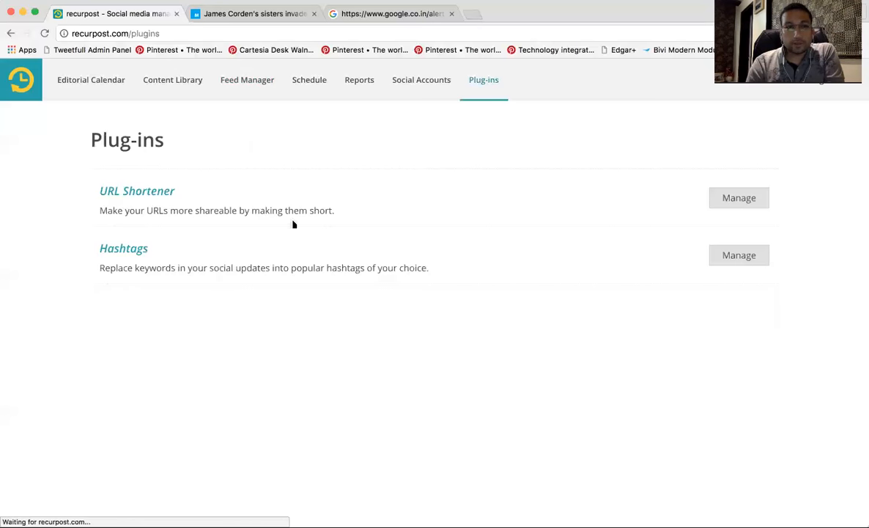
Step: Activate the Google URL Shortener for the Recur Post LinkedIn company account
left_click(160, 201)
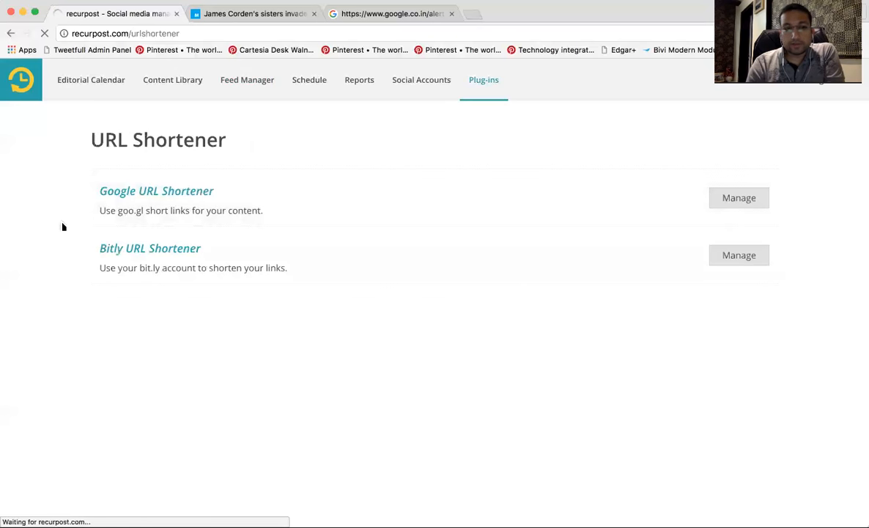
scroll(50, 294, "down", 2)
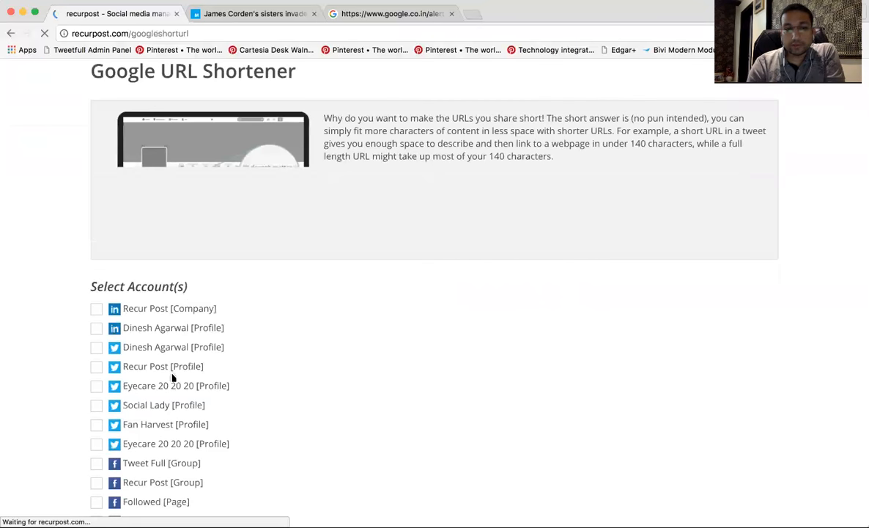
scroll(172, 377, "down", 4)
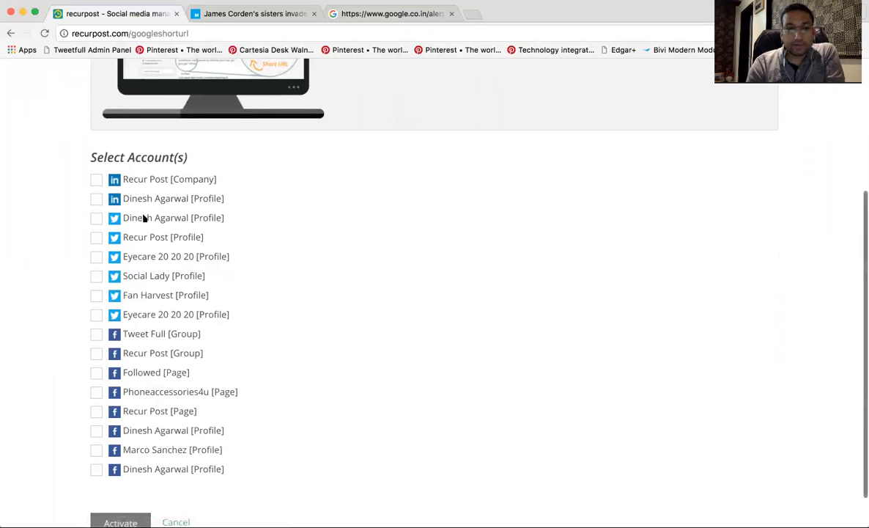
left_click(139, 178)
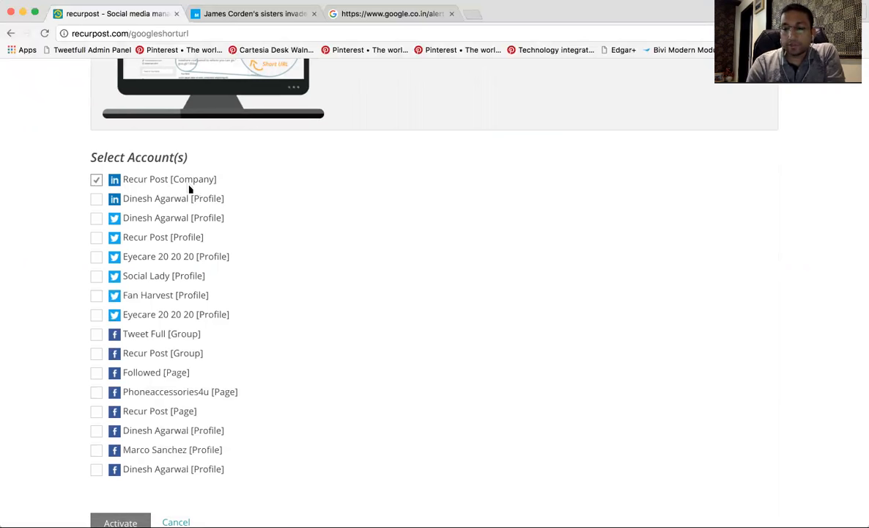
scroll(189, 189, "down", 1)
left_click(117, 484)
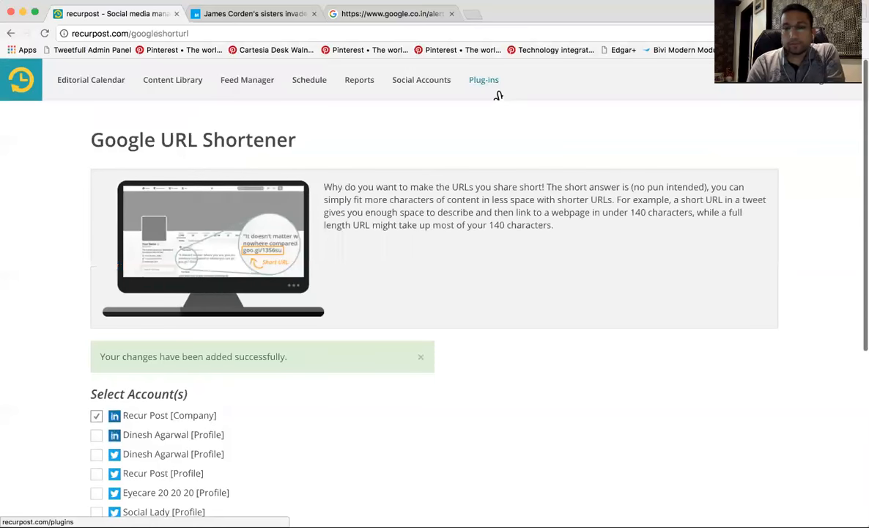
Step: Open the Hashtags plug-in's keyword replacement form for the newly created library
left_click(498, 95)
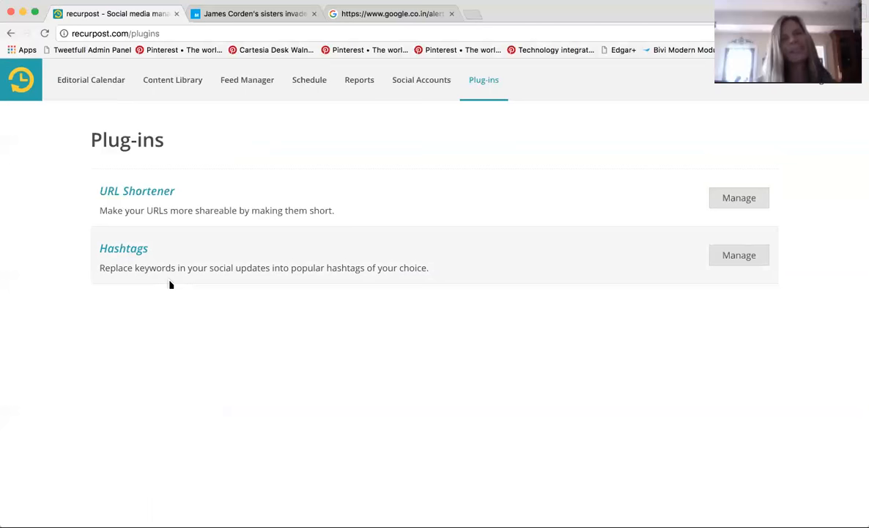
left_click(123, 249)
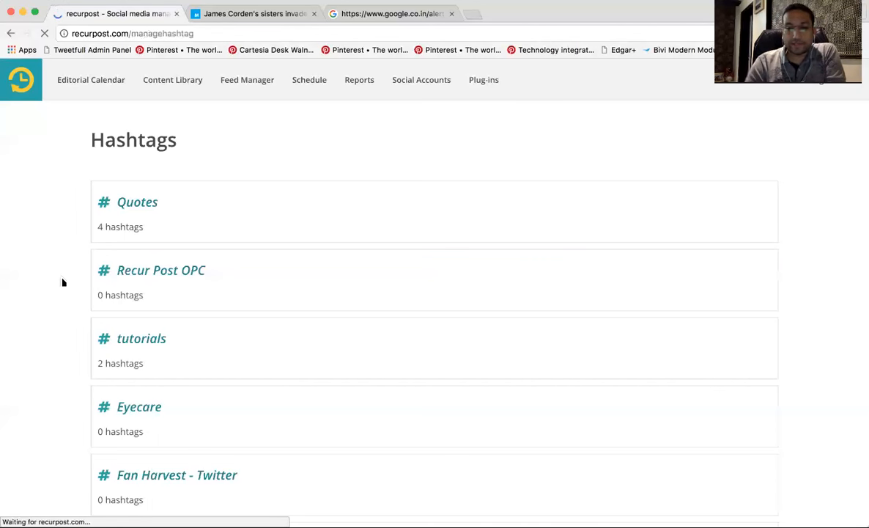
scroll(240, 297, "down", 5)
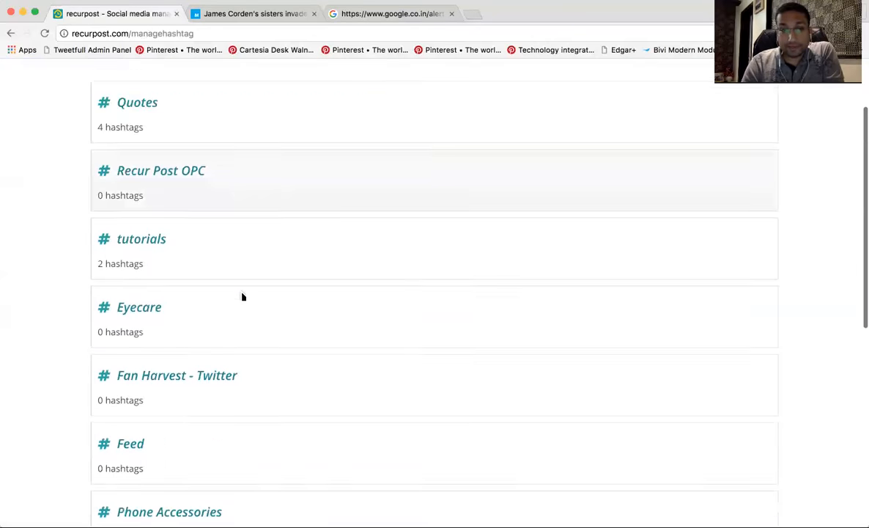
scroll(243, 296, "up", 4)
scroll(208, 329, "down", 2)
scroll(209, 328, "down", 7)
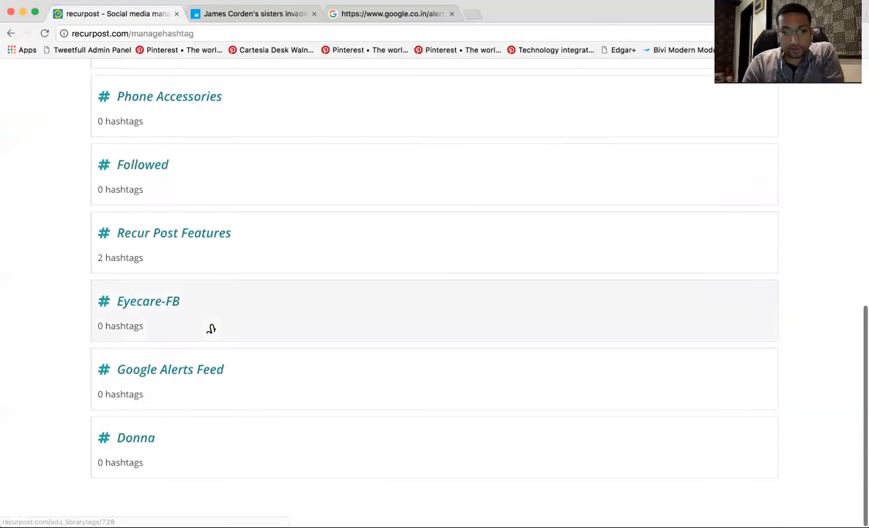
left_click(144, 440)
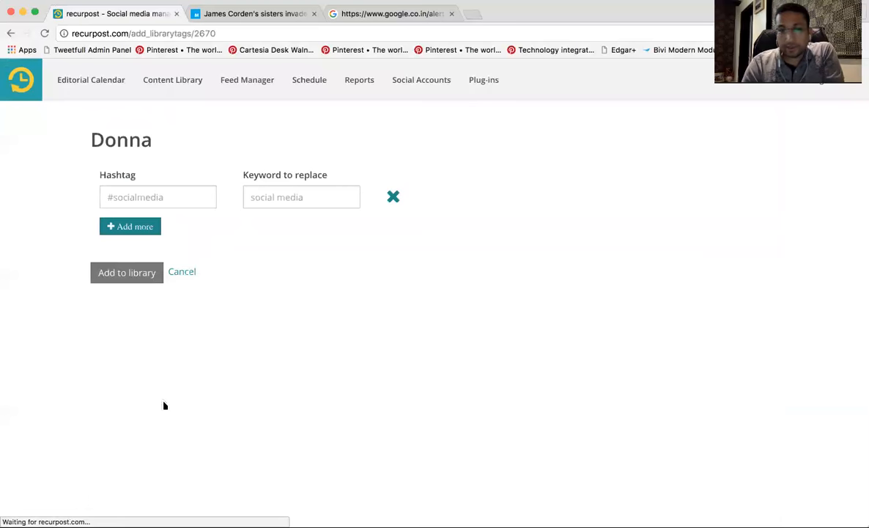
Step: Fill in the first replacement pair with hashtag #socialmedia for the keyword "social media"
left_click(174, 197)
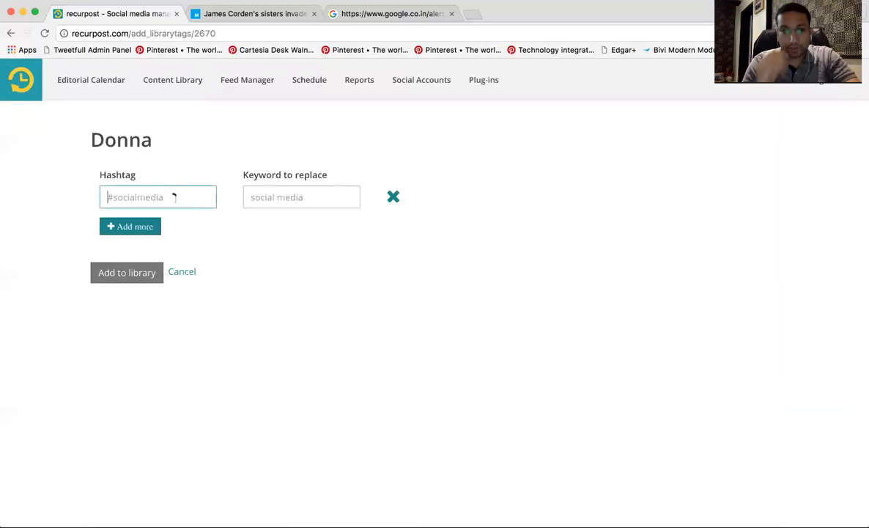
type("#socialmedia")
key("Tab")
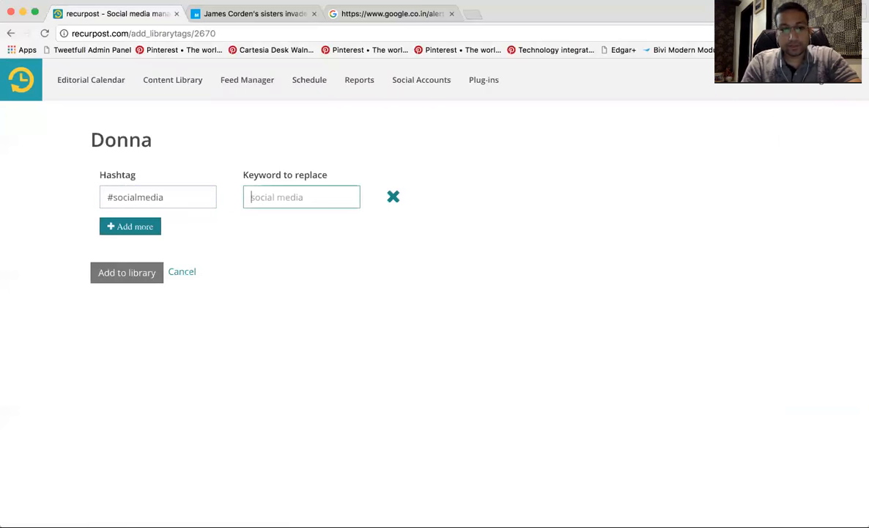
type("social media")
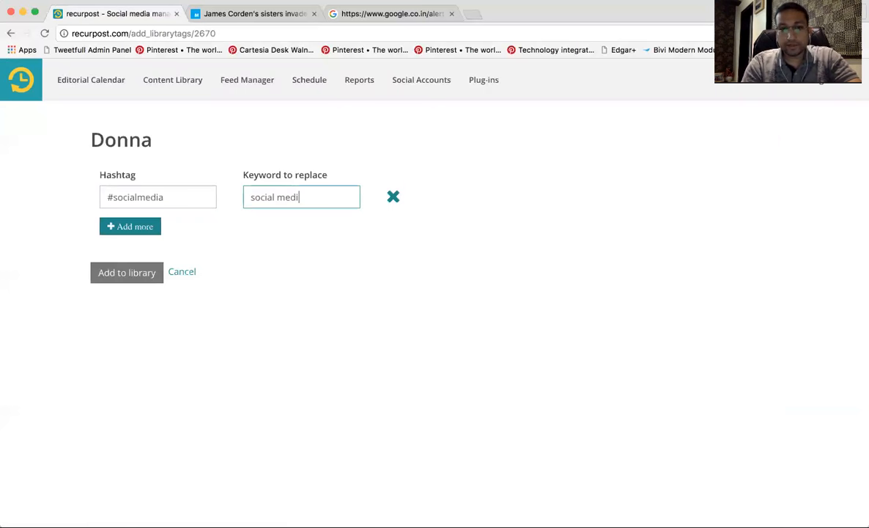
Step: Add a second replacement pair with hashtag #socialmedia for the keyword "socialmedia"
left_click(132, 229)
left_click(157, 228)
type("#socialmedia")
key("Tab")
type("socialmedia")
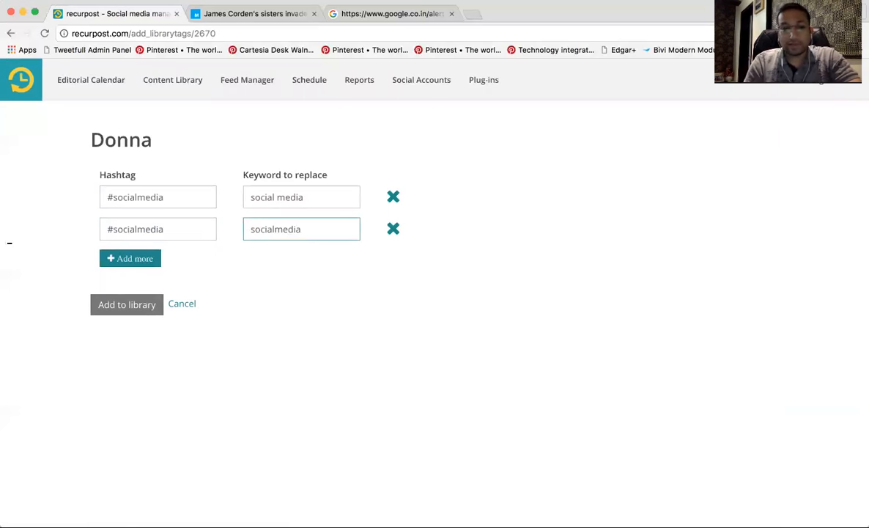
Step: Add a third pair replacing the keyword "Socialsagepr" with "SocialSagePR" and save the pairs to the library
left_click(114, 261)
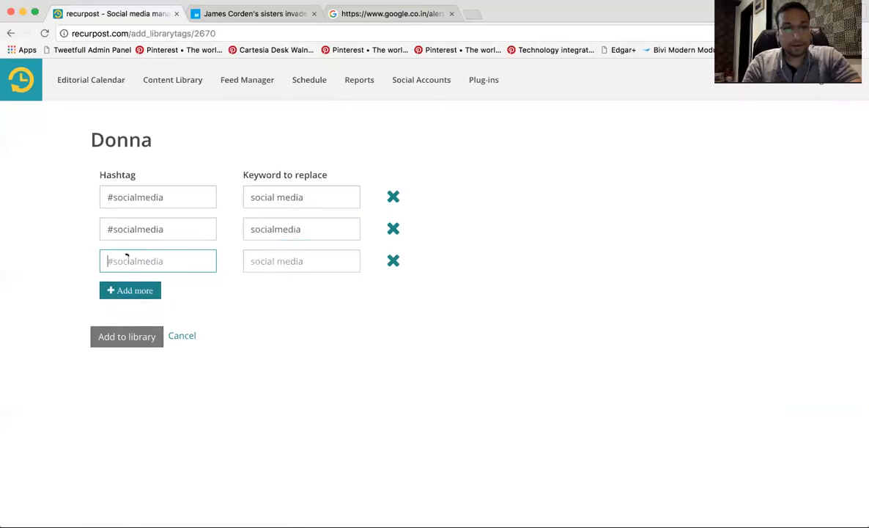
key("Tab")
type("Soc")
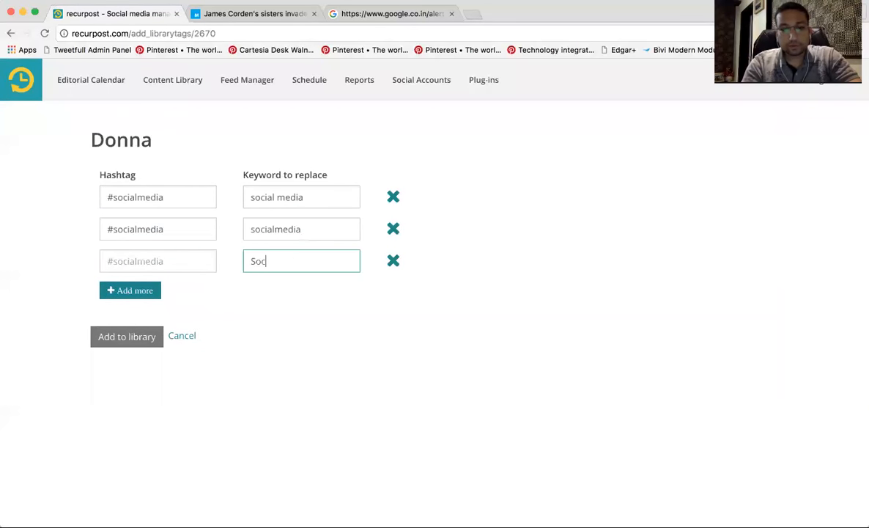
type("ialsagepr")
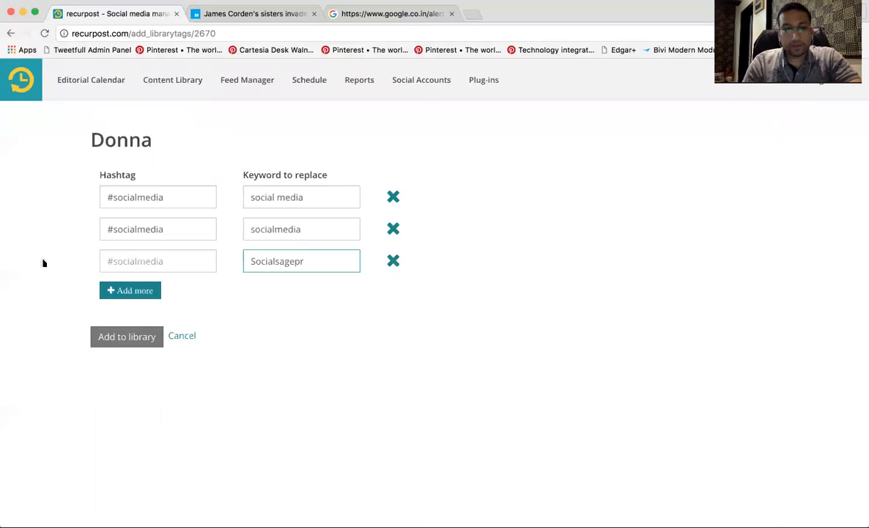
left_click(126, 261)
type("SocialSa")
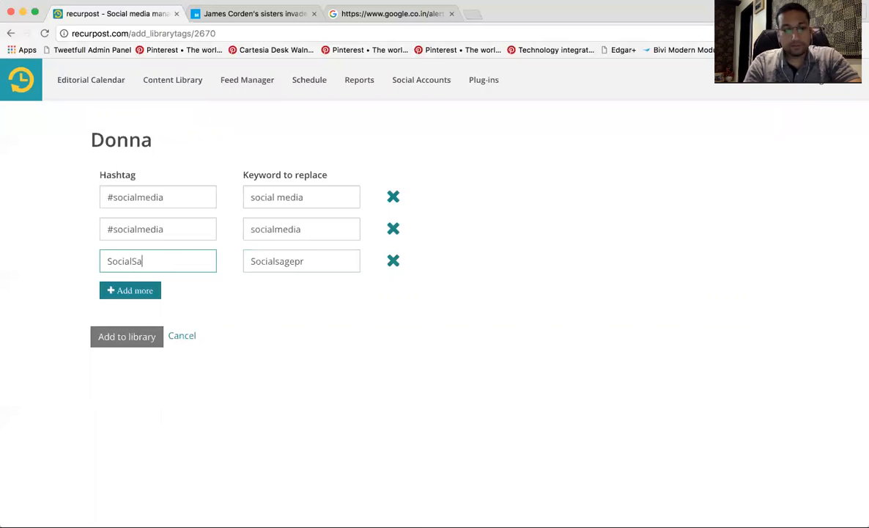
type("gePR")
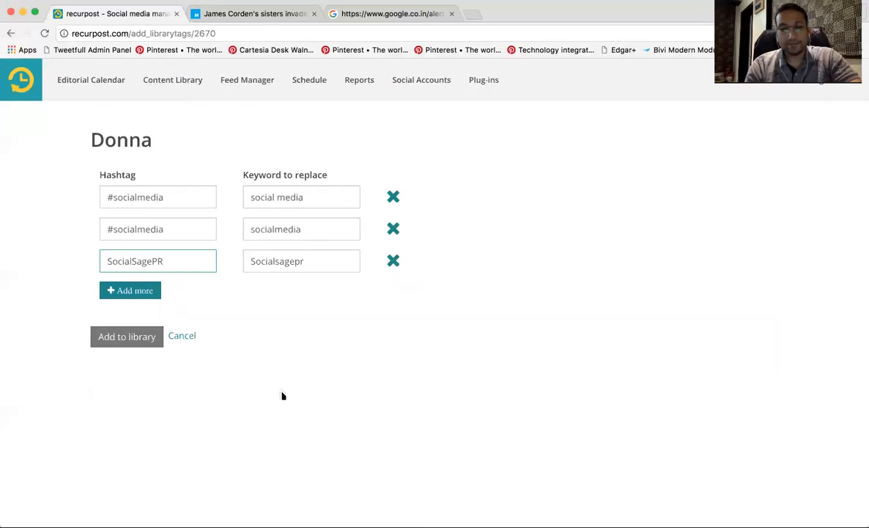
left_click(126, 343)
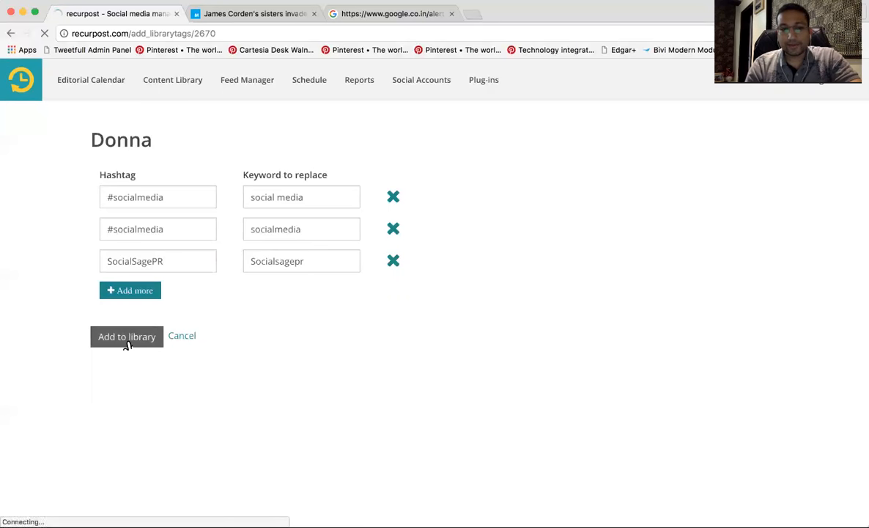
Step: Reopen the same library's hashtag settings to check the saved keyword replacements
scroll(330, 409, "down", 10)
scroll(330, 409, "down", 2)
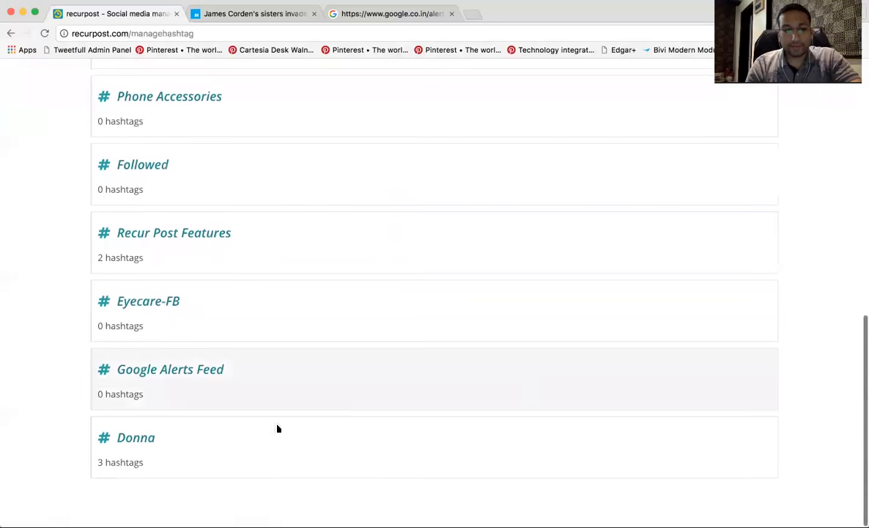
left_click(153, 439)
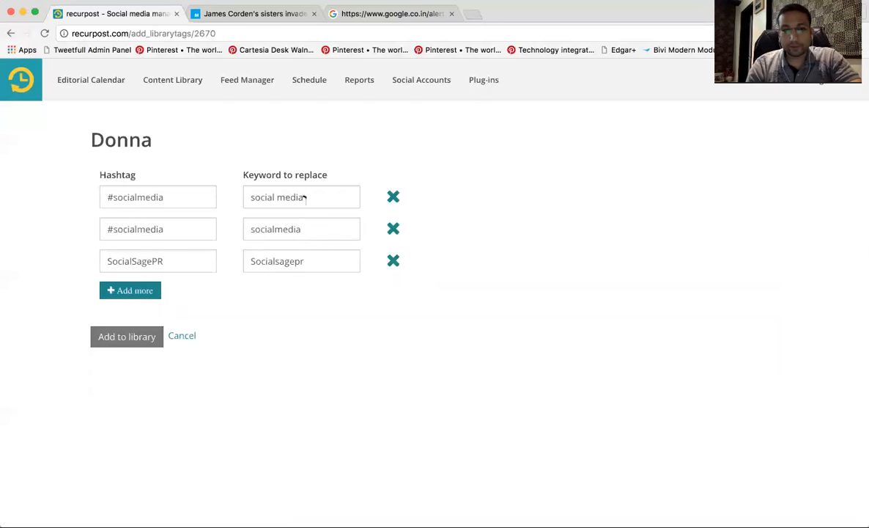
Step: Draft a new update in the same content library reading "How do you manage social media fo" and replace its potential hashtag
left_click(165, 86)
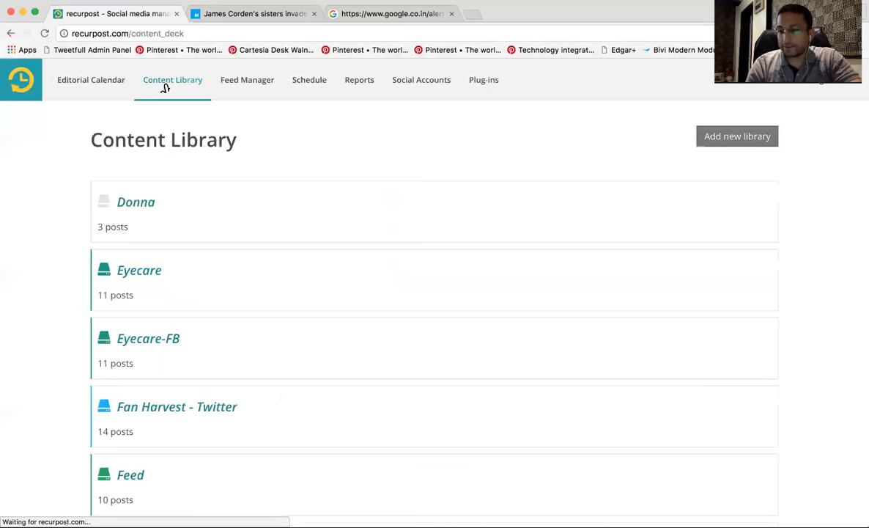
left_click(133, 212)
left_click(451, 180)
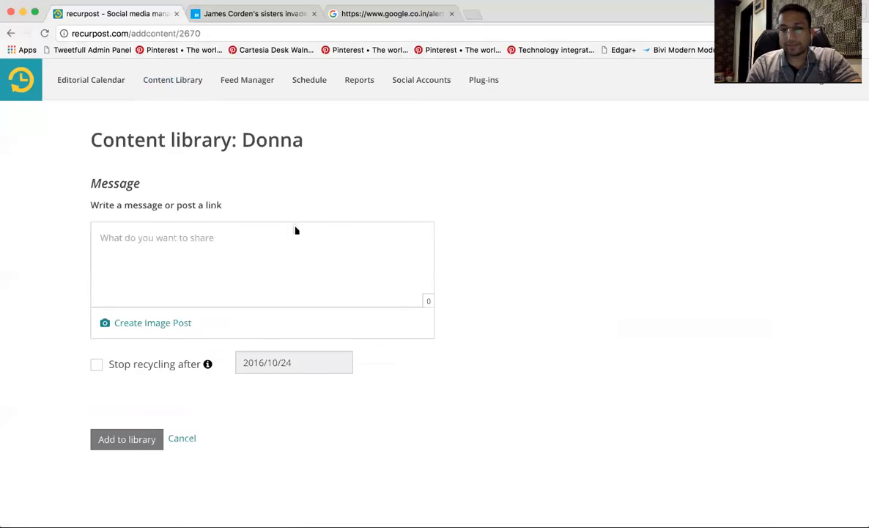
left_click(257, 250)
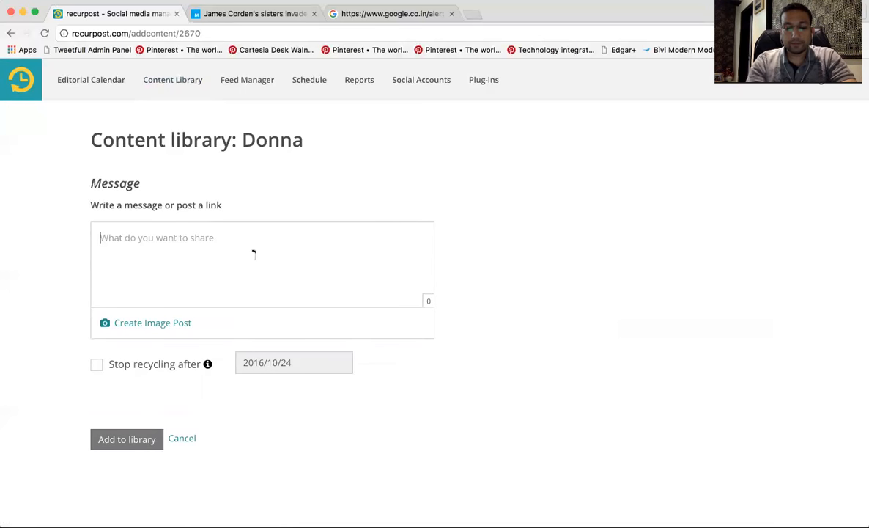
type("How do y")
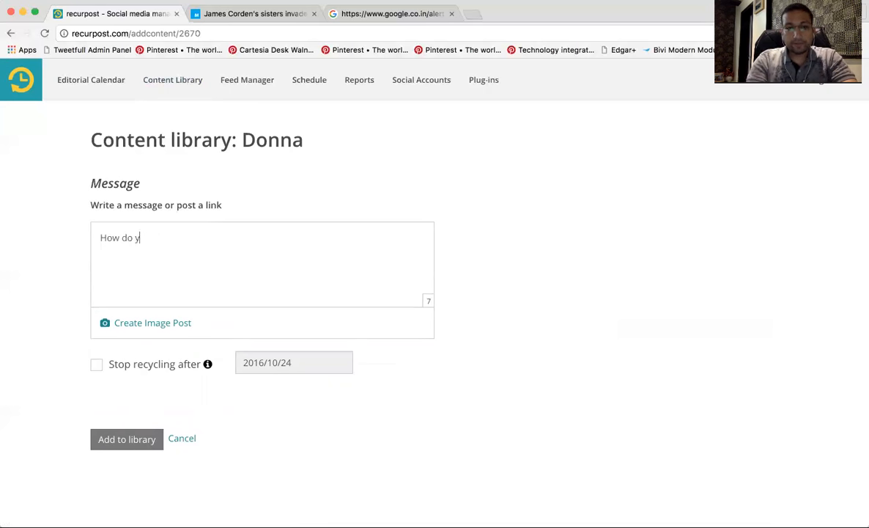
type("ou manage s")
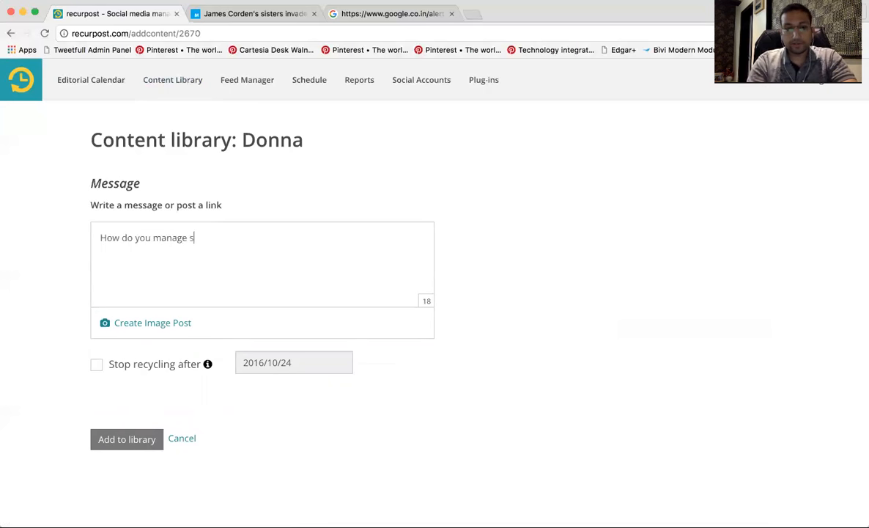
type("ocial media fo")
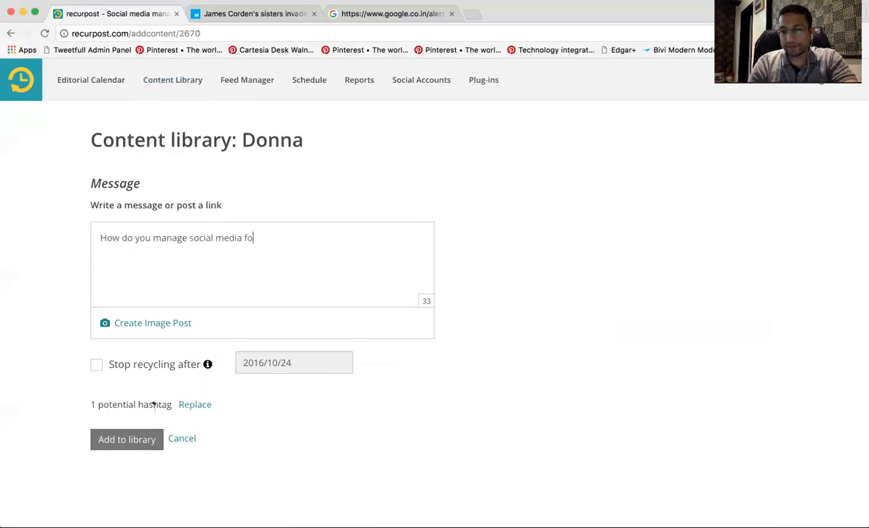
left_click(199, 413)
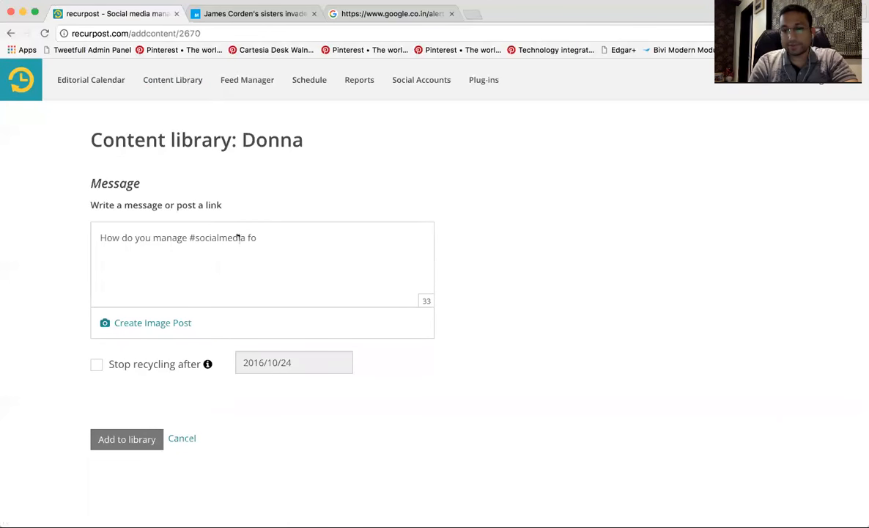
Step: Complete the draft as "How do you manage #socialmedia for your company?" and discard it without adding it to the library
left_click(278, 244)
type("ryou")
key("BackSpace")
key("BackSpace")
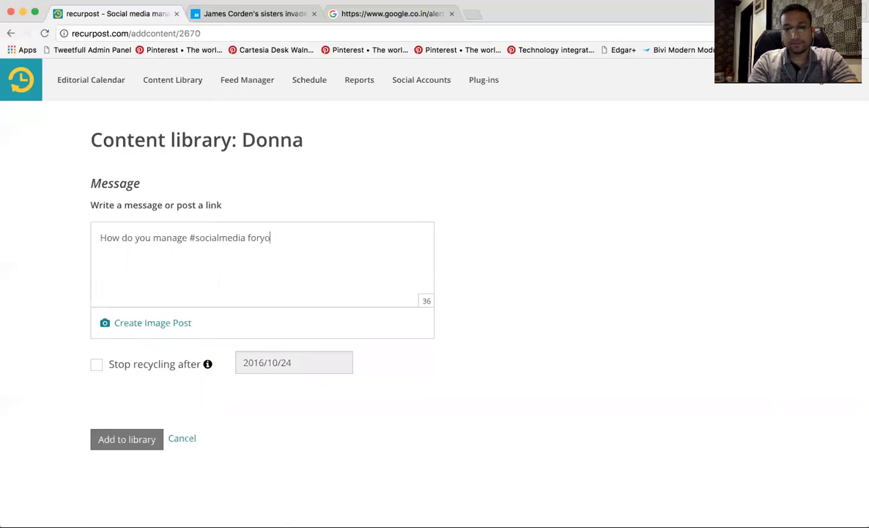
key("BackSpace")
type("ryou")
key("BackSpace")
key("BackSpace")
key("BackSpace")
key("BackSpace")
type("your company?")
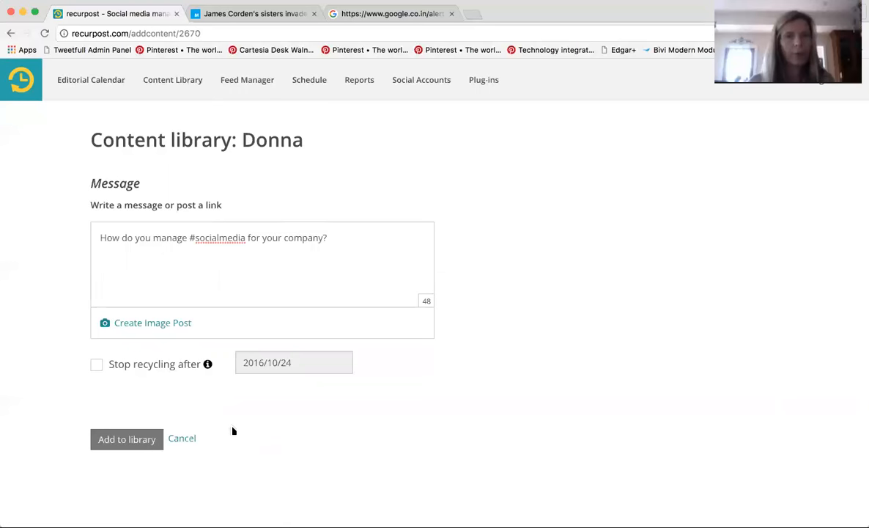
left_click(187, 442)
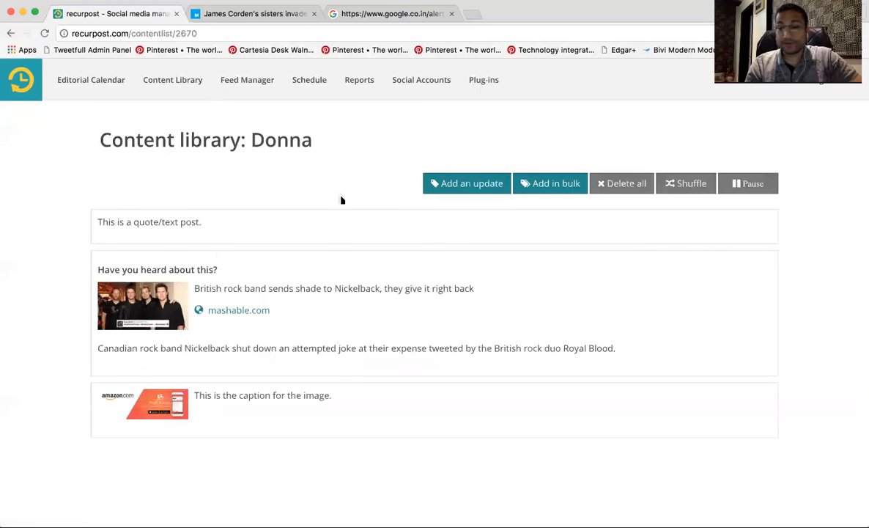
Step: Review the upcoming posts in the Editorial Calendar, including the account and post-time details of the VR devices post
left_click(92, 80)
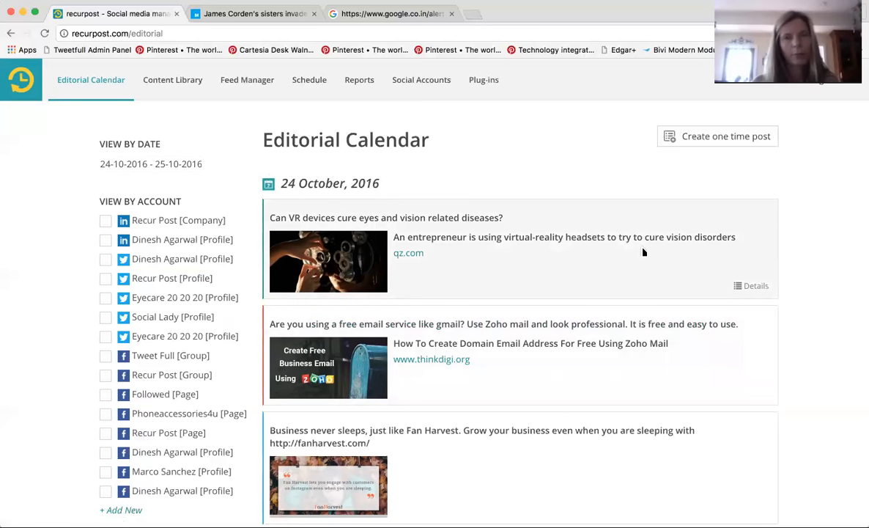
scroll(644, 252, "down", 3)
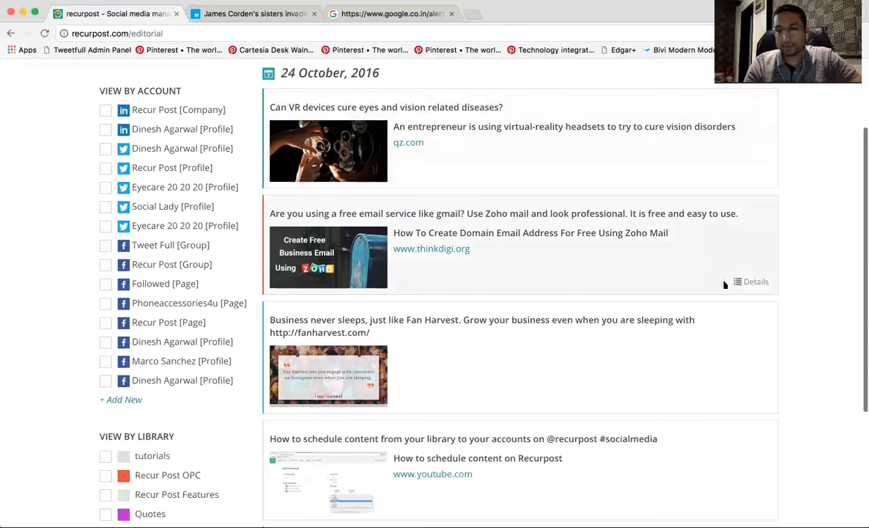
scroll(719, 289, "down", 5)
scroll(660, 396, "up", 8)
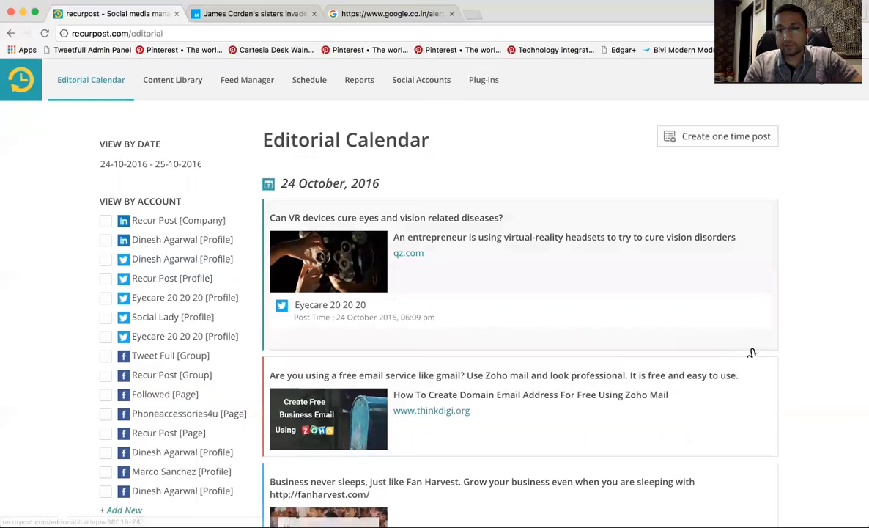
left_click(753, 336)
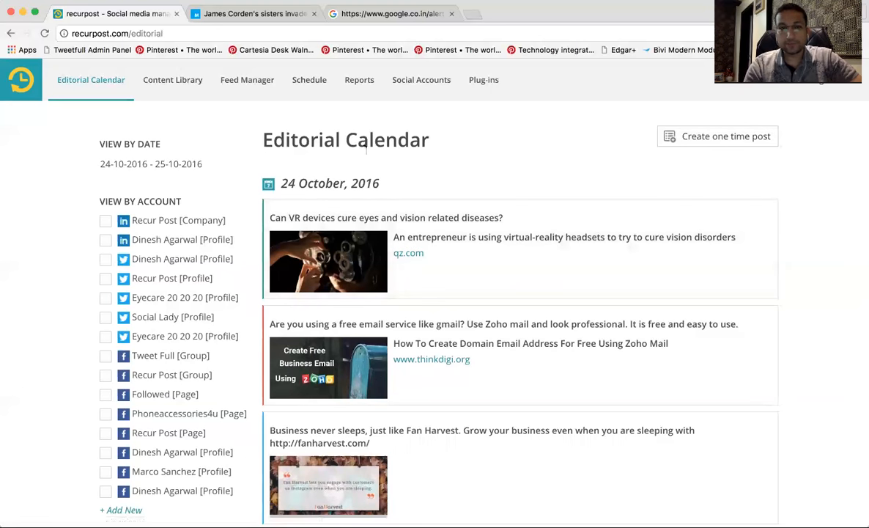
Step: Review the Reports analytics chart and the post engagement behind the 21-10-16 Tw favorites data point, and close the details
left_click(366, 88)
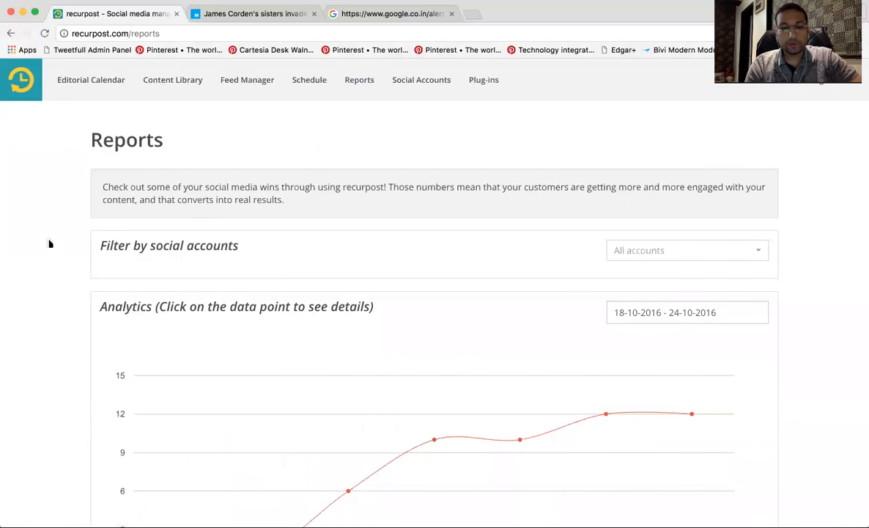
scroll(88, 248, "down", 4)
scroll(542, 316, "up", 1)
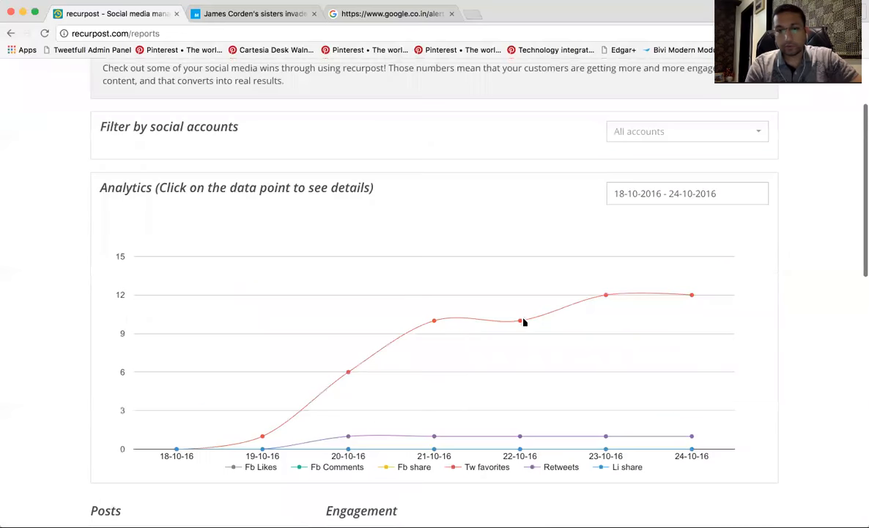
mouse_move(434, 326)
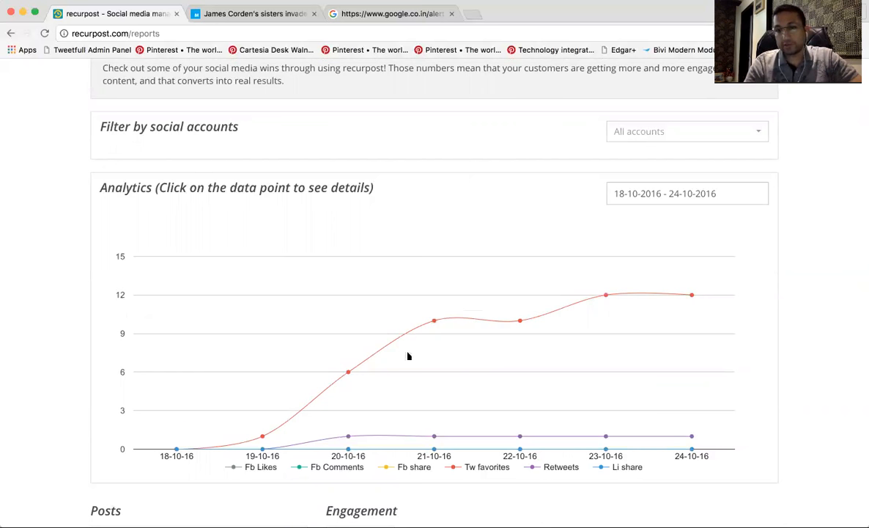
left_click(438, 326)
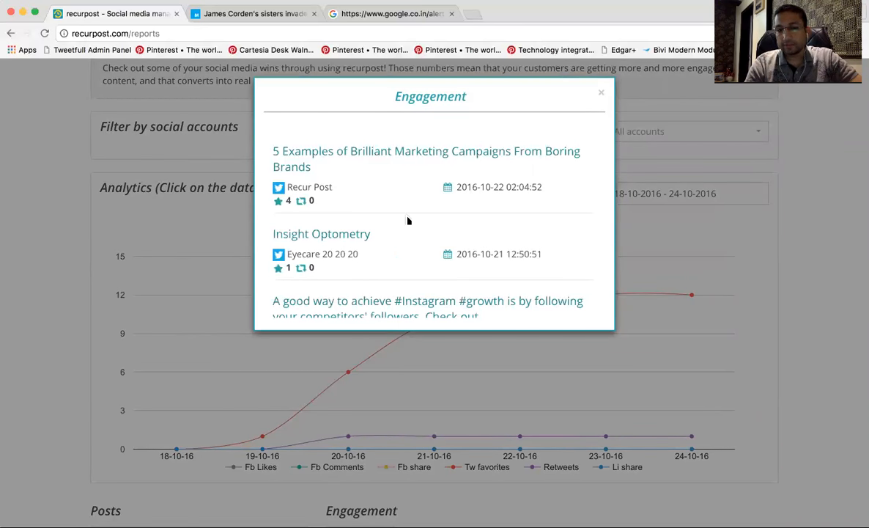
scroll(408, 221, "down", 5)
scroll(408, 221, "down", 4)
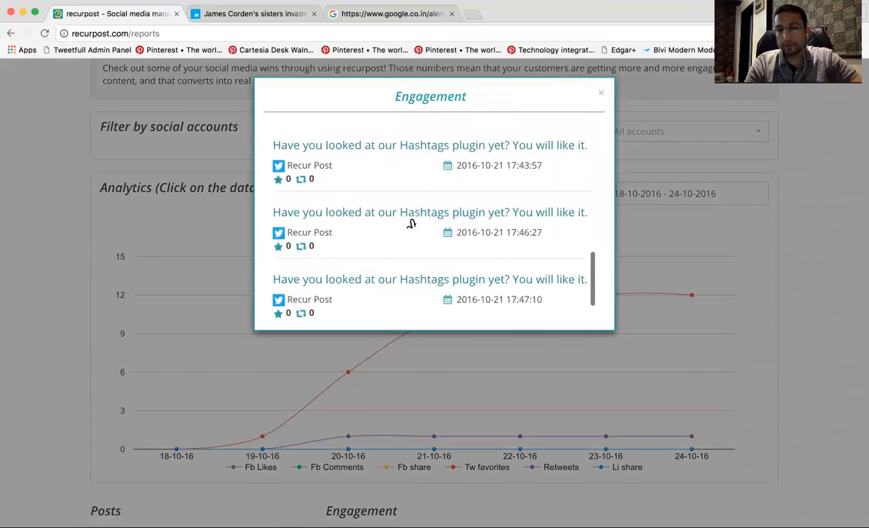
scroll(409, 223, "up", 9)
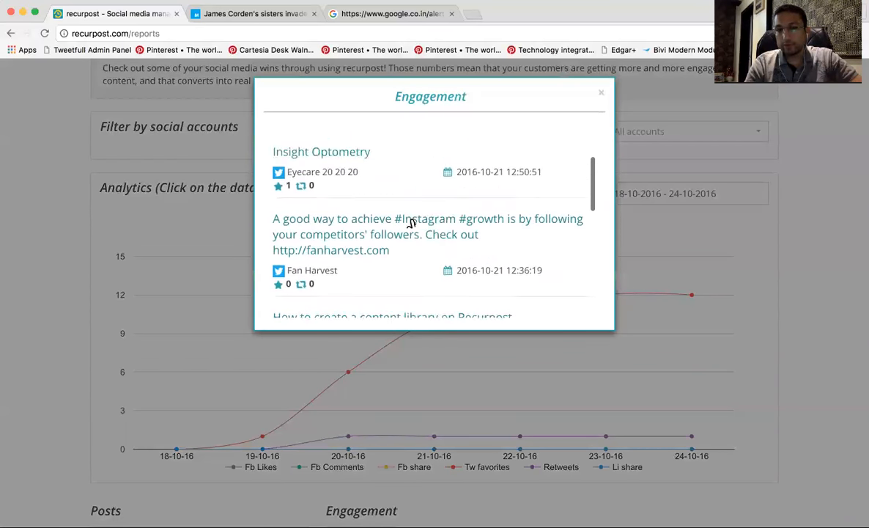
left_click(603, 94)
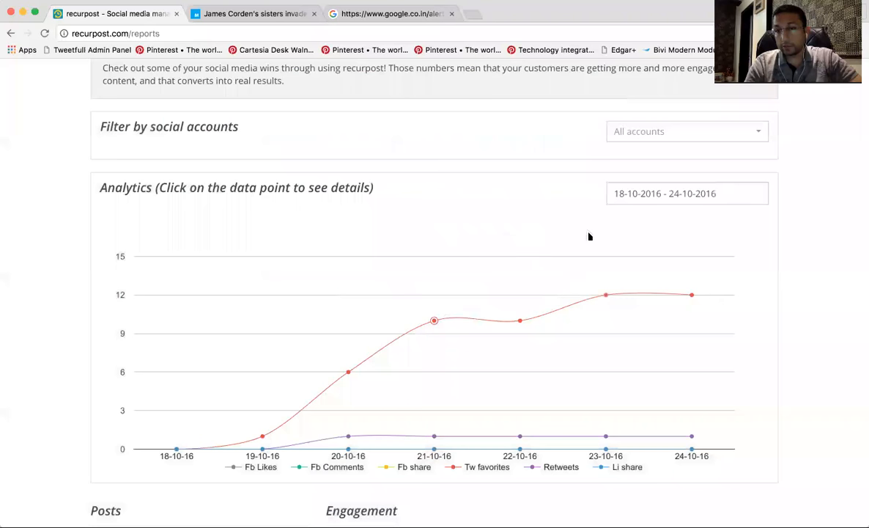
Step: Review the social accounts available for filtering the reports, keeping the filter on all accounts
left_click(679, 135)
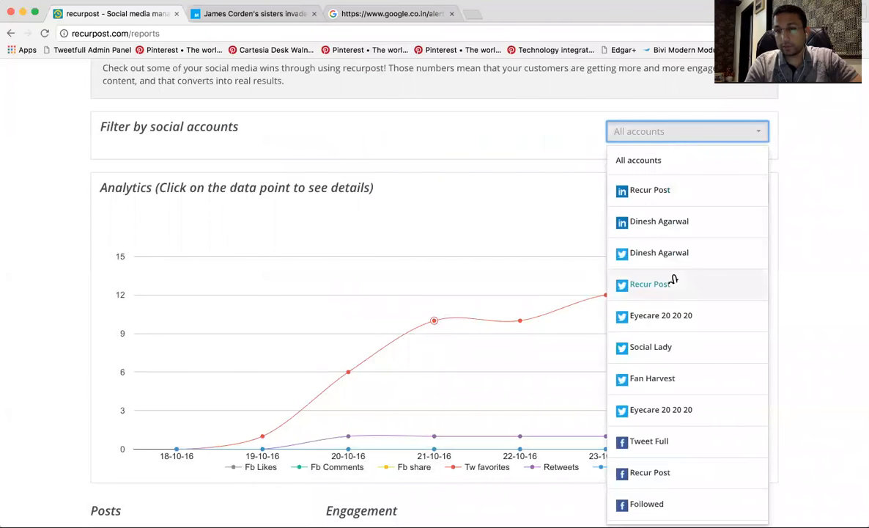
scroll(671, 277, "down", 5)
scroll(672, 278, "up", 5)
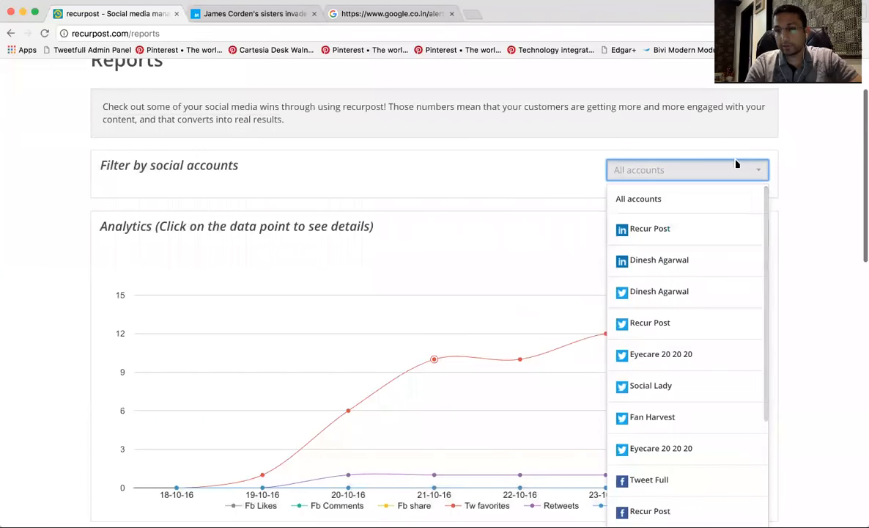
left_click(732, 169)
Step: Review the post engagement behind the 20-10-16 Retweets data point in the analytics chart and close the details
scroll(270, 248, "down", 5)
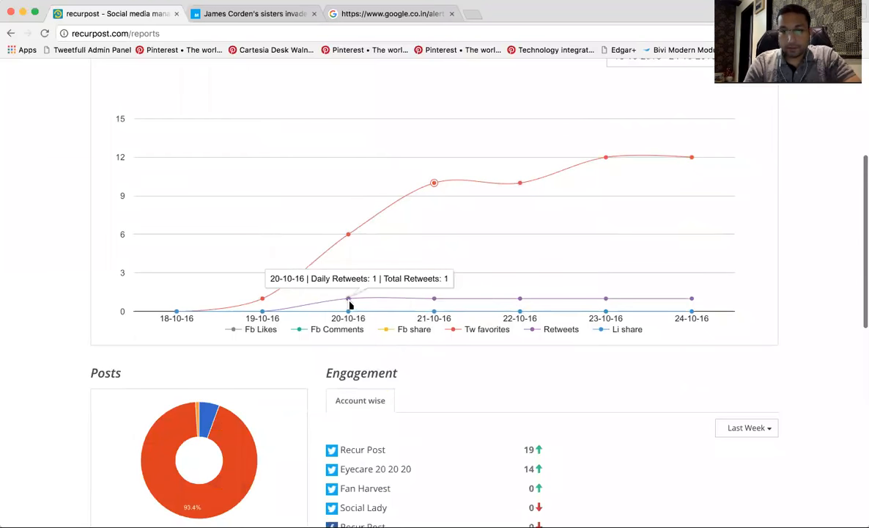
left_click(350, 304)
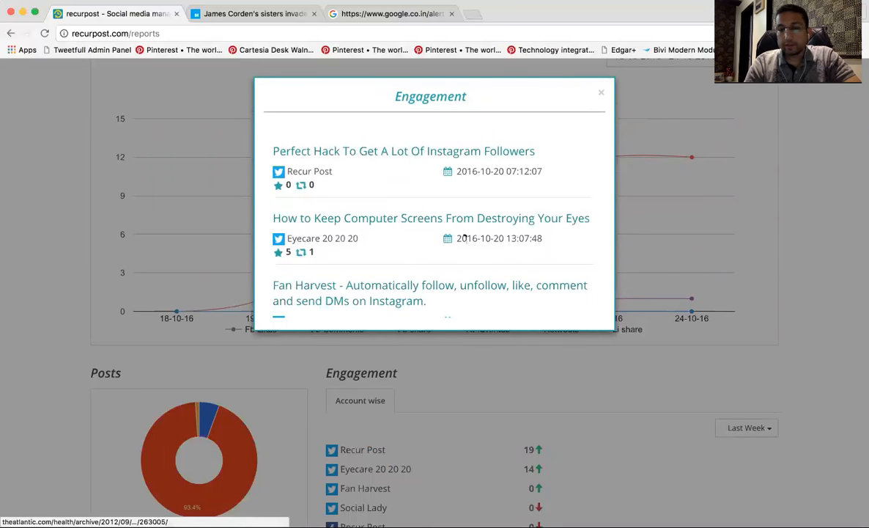
scroll(482, 237, "down", 1)
scroll(487, 234, "up", 1)
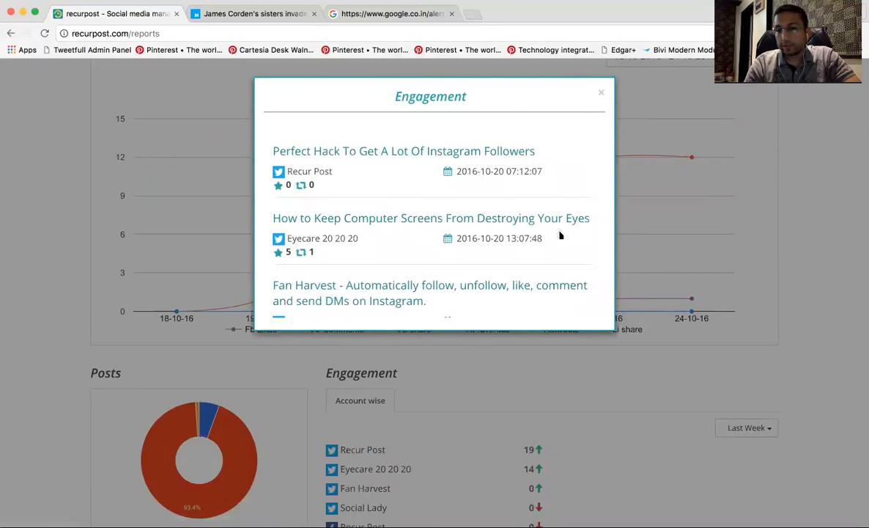
left_click(607, 99)
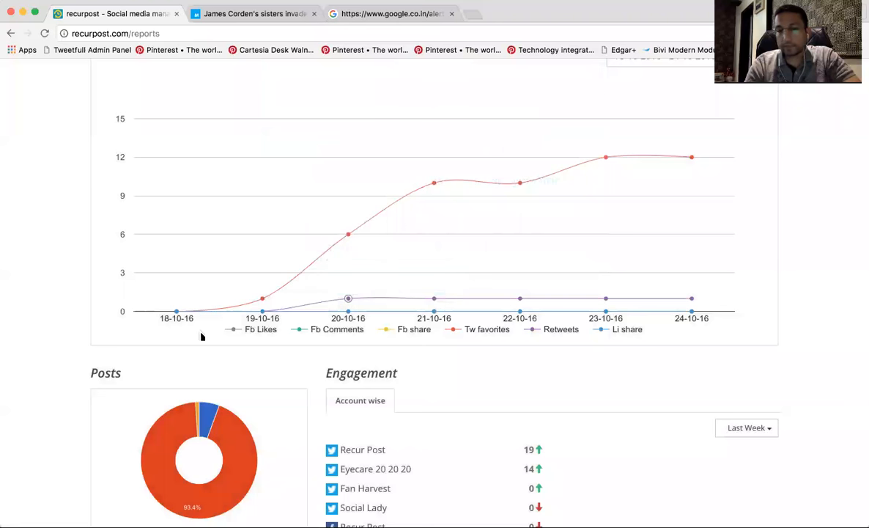
Step: Set the account-wise Engagement report to Last Month and review the figures for each account
scroll(74, 316, "down", 2)
scroll(74, 316, "down", 3)
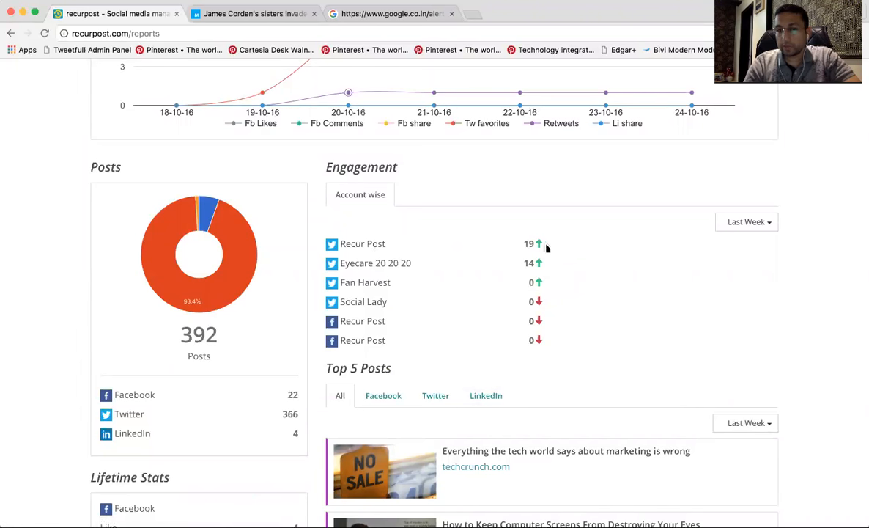
left_click(751, 222)
left_click(668, 331)
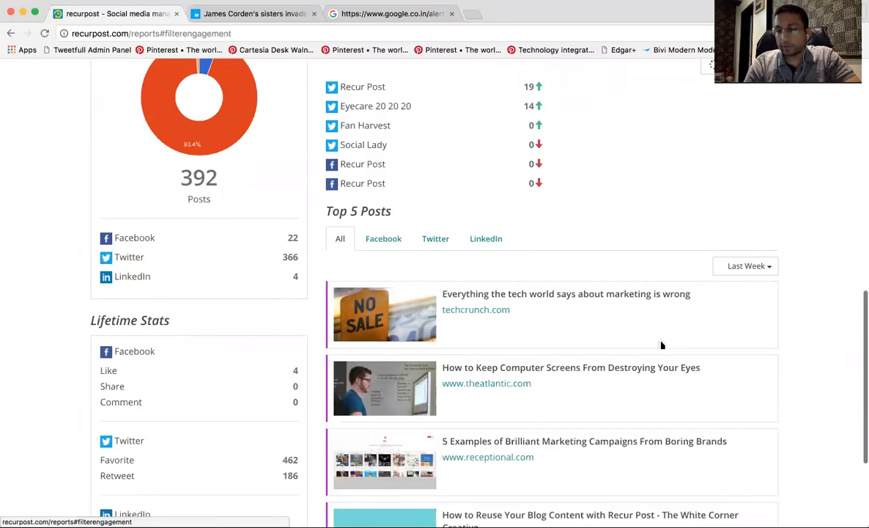
scroll(726, 259, "up", 3)
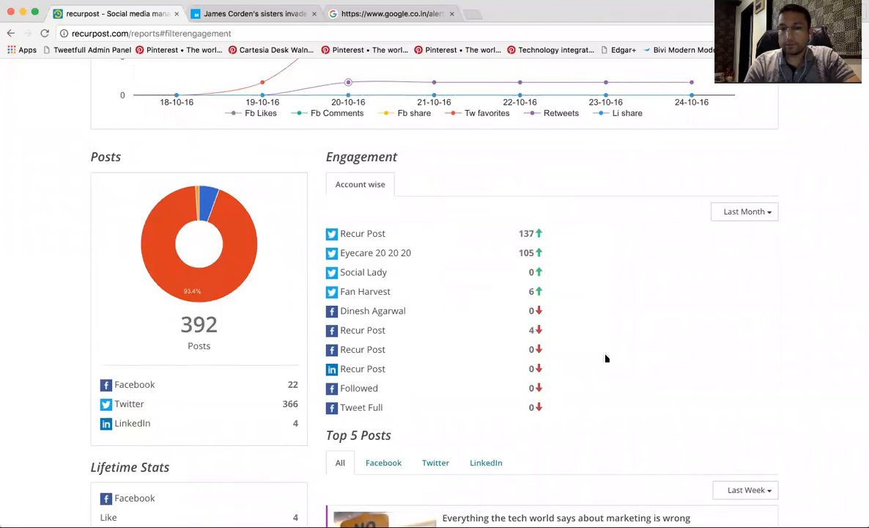
Step: Review the Top 5 Posts for all networks and separately for Facebook, Twitter and LinkedIn, together with the lifetime stats
scroll(207, 458, "down", 5)
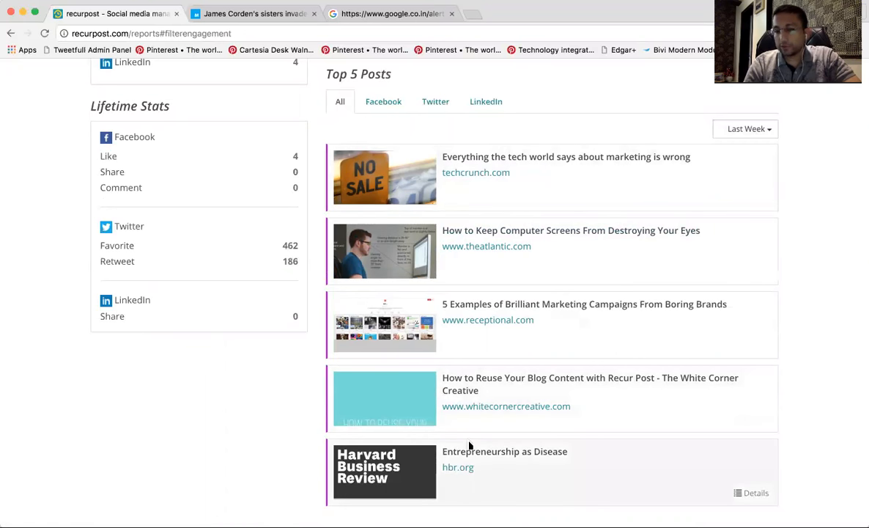
left_click(383, 102)
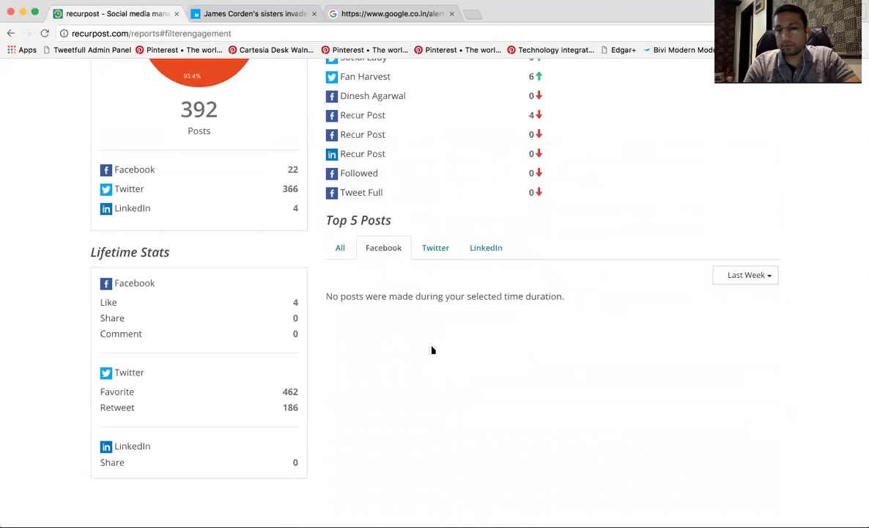
left_click(435, 248)
scroll(509, 436, "down", 3)
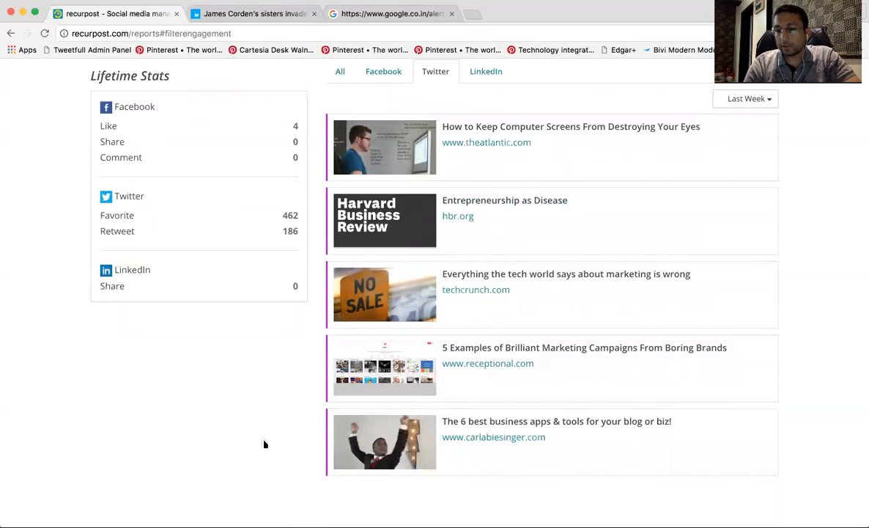
scroll(265, 443, "up", 1)
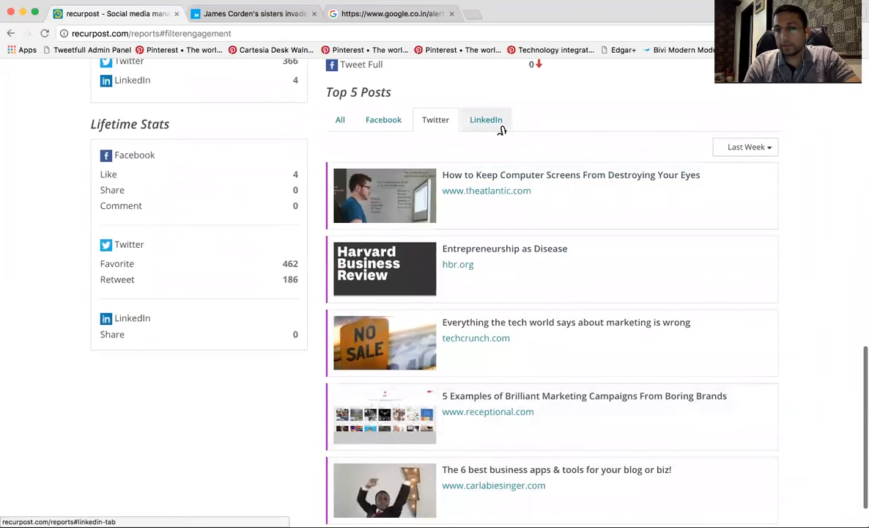
left_click(499, 127)
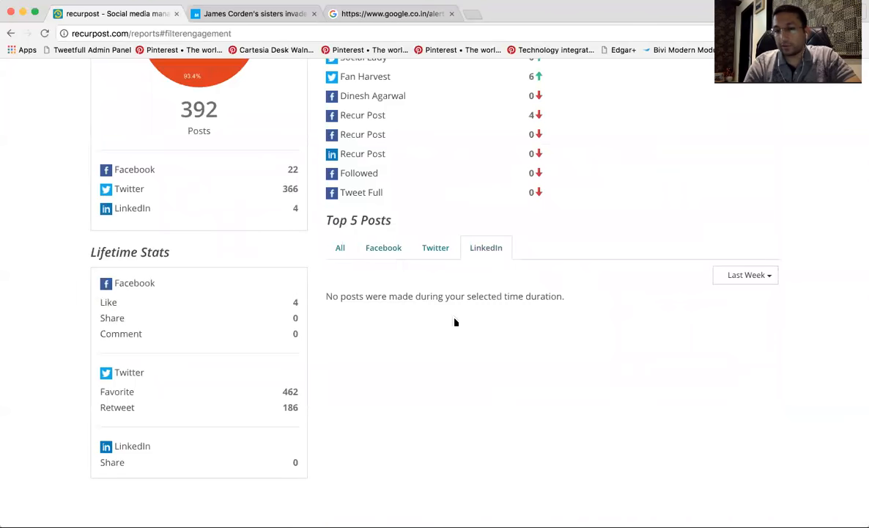
left_click(440, 250)
scroll(452, 353, "down", 3)
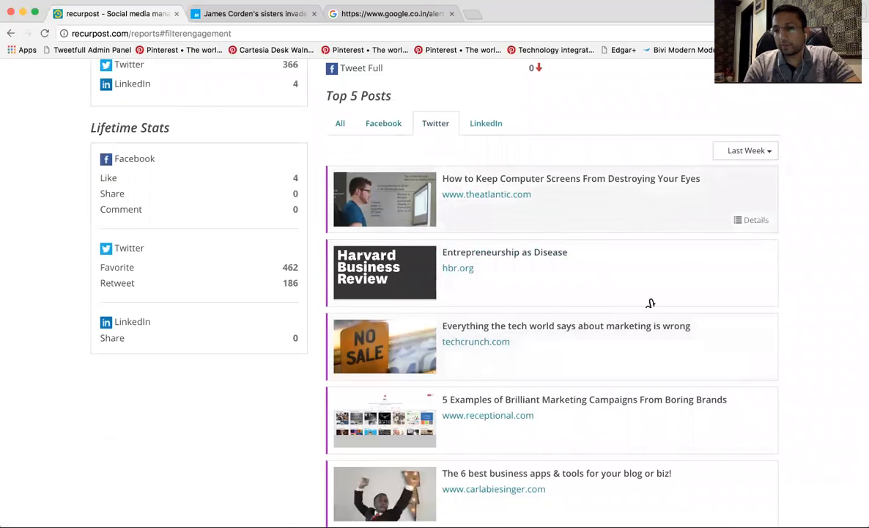
scroll(548, 345, "down", 2)
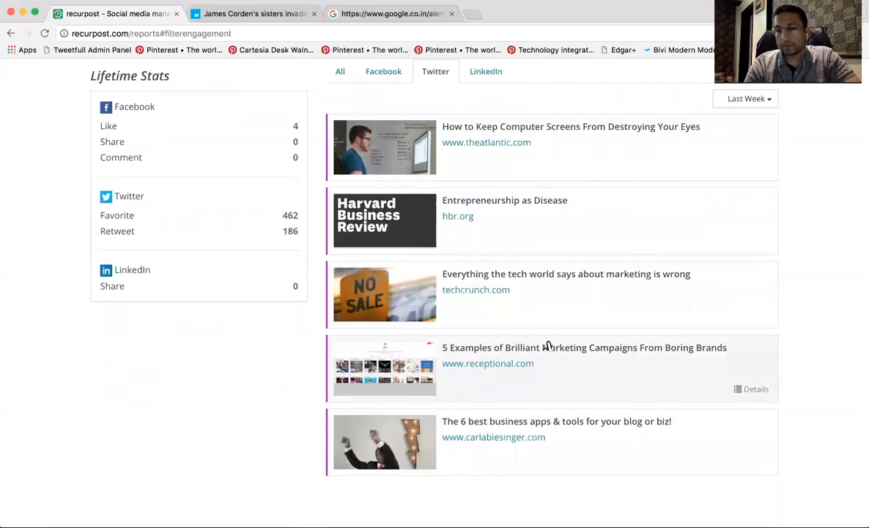
scroll(737, 231, "up", 20)
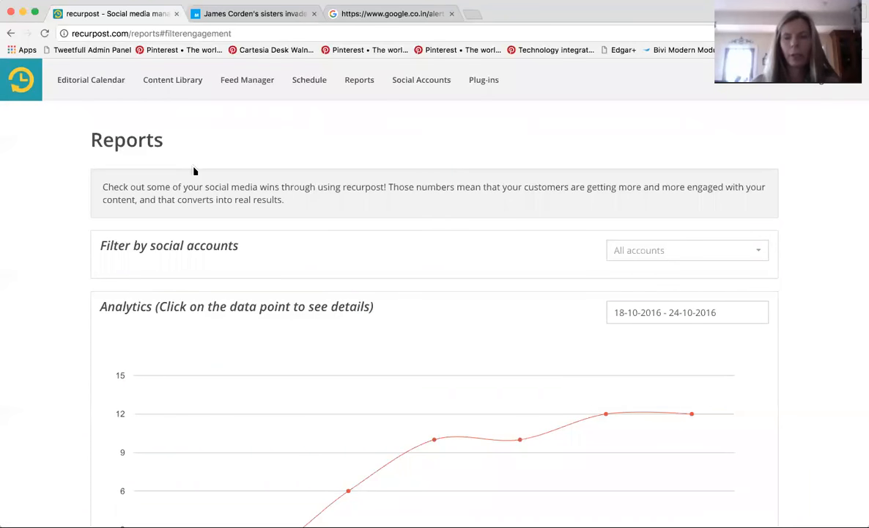
Step: Open a new one-time post from the Editorial Calendar and review its message, schedule and account options
left_click(101, 84)
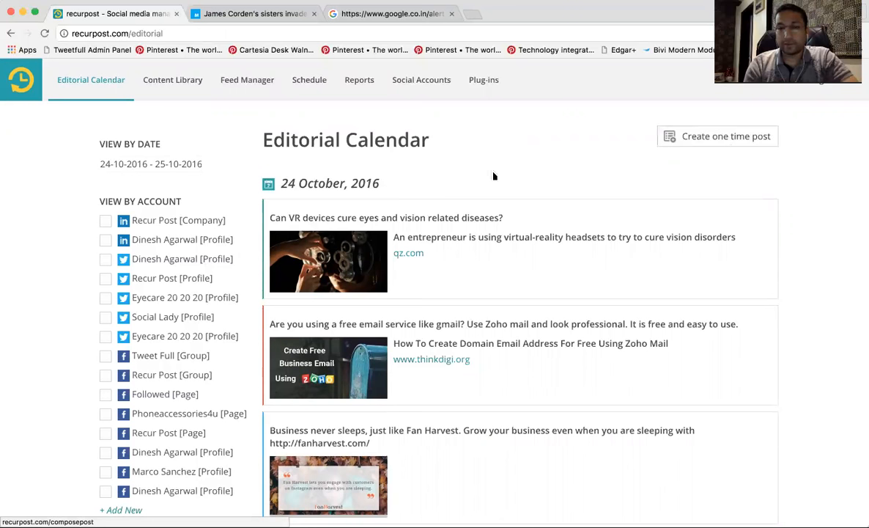
left_click(727, 149)
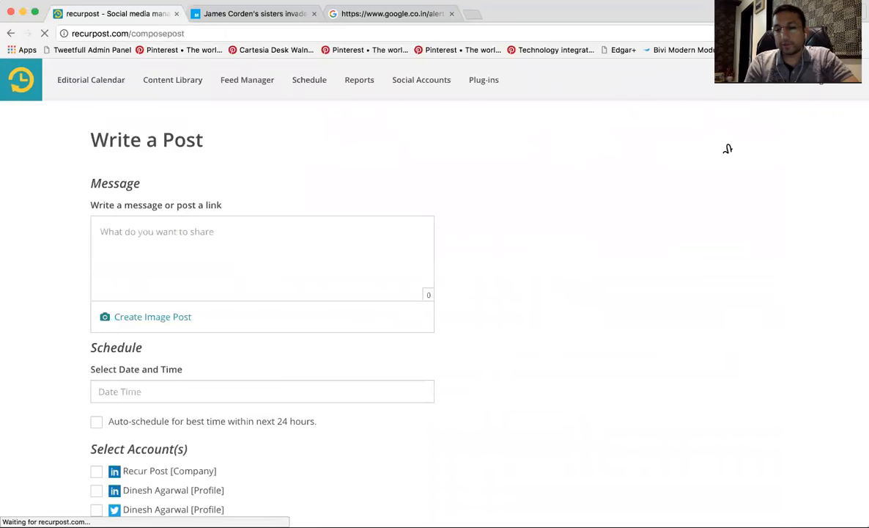
scroll(527, 354, "down", 3)
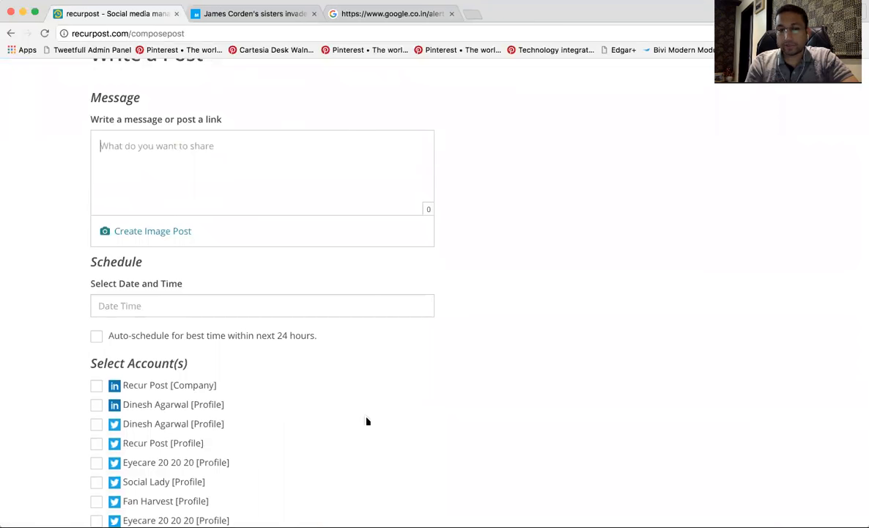
scroll(283, 390, "down", 3)
scroll(277, 414, "up", 4)
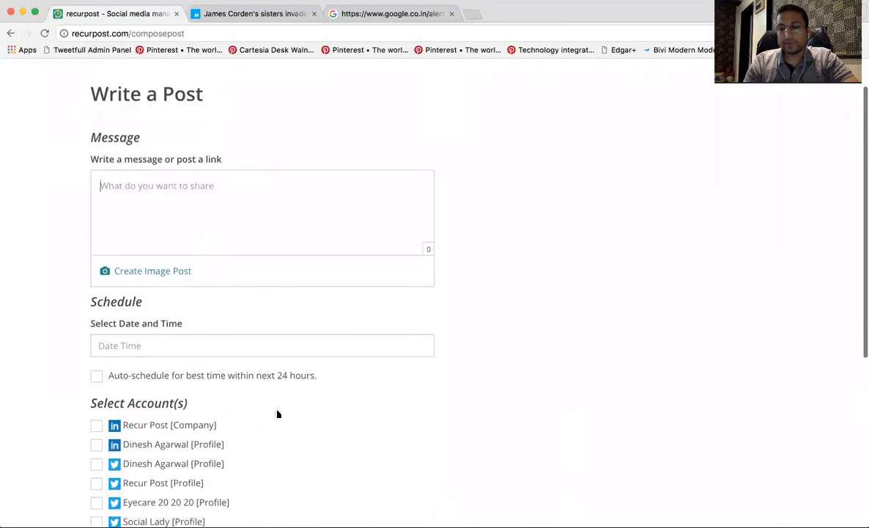
scroll(276, 414, "up", 1)
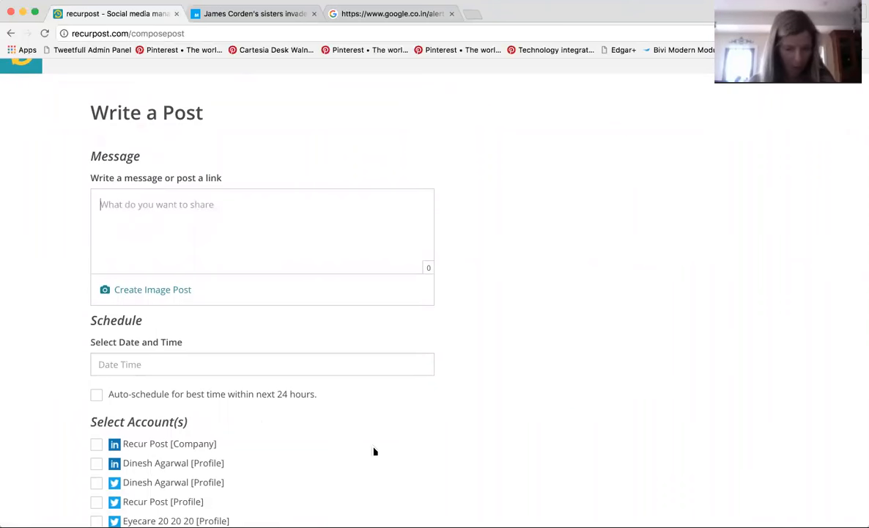
scroll(374, 450, "down", 5)
scroll(374, 451, "down", 2)
scroll(374, 451, "up", 10)
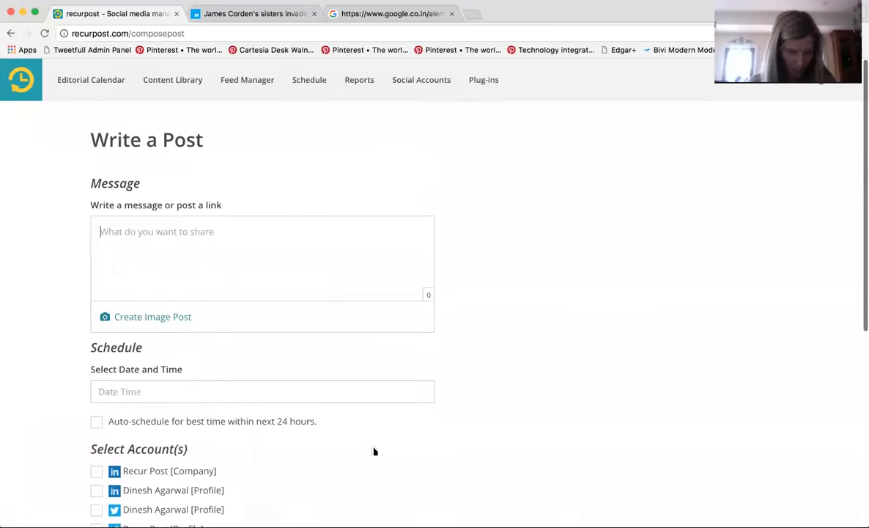
Step: Leave the one-time post unwritten and return to the upcoming posts in the Editorial Calendar
left_click(85, 79)
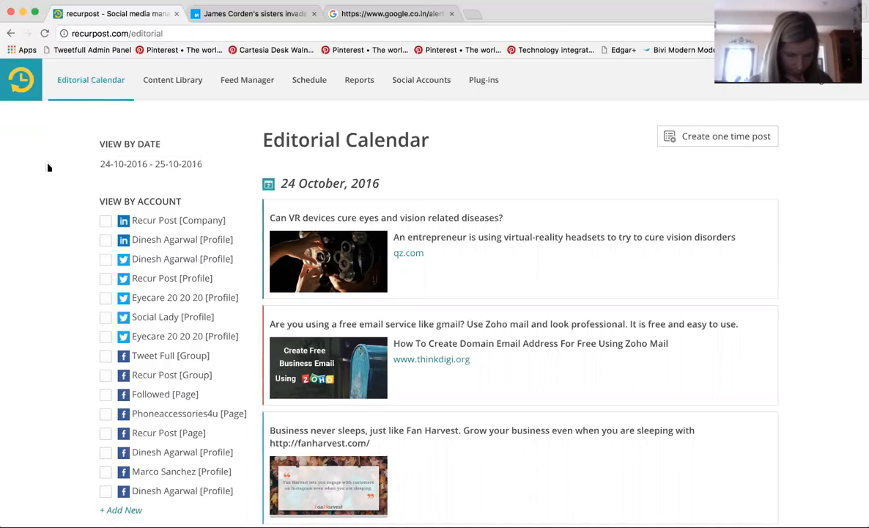
scroll(48, 168, "down", 5)
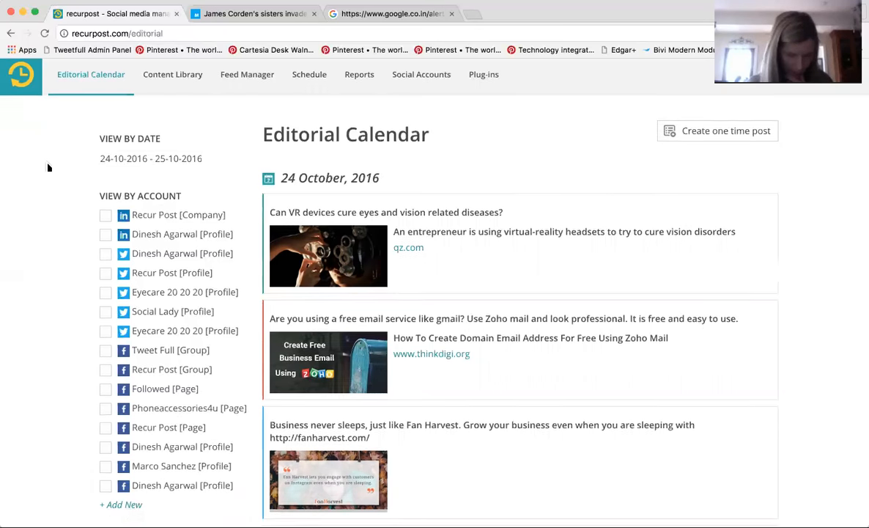
scroll(48, 168, "up", 2)
scroll(49, 168, "up", 3)
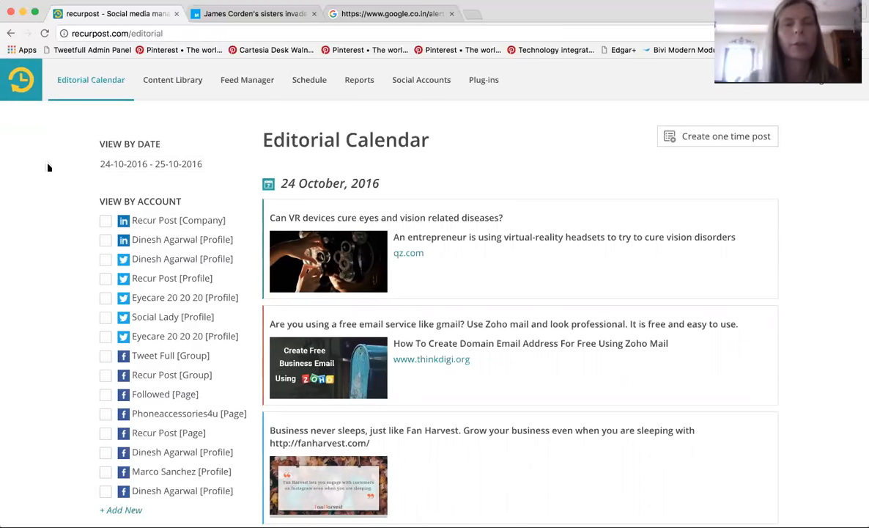
Step: Pause the first listed content library and move its "Have you heard about this?" post up
left_click(189, 89)
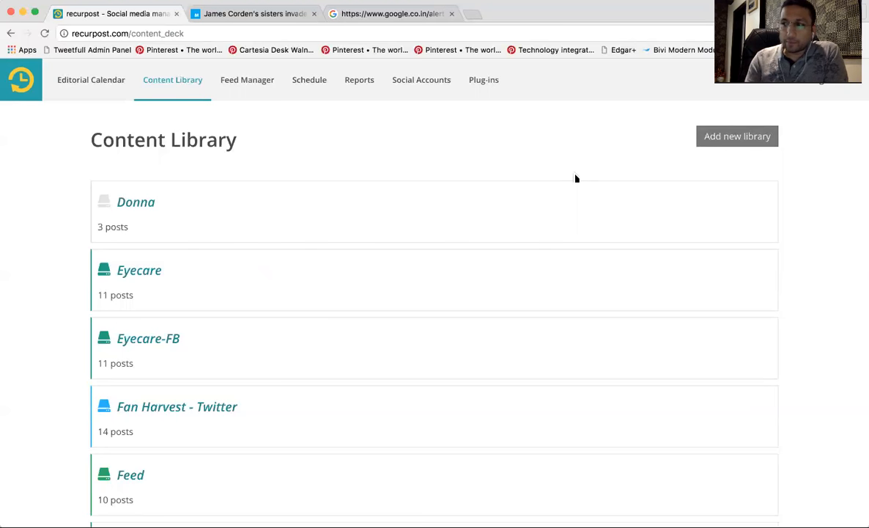
mouse_move(722, 225)
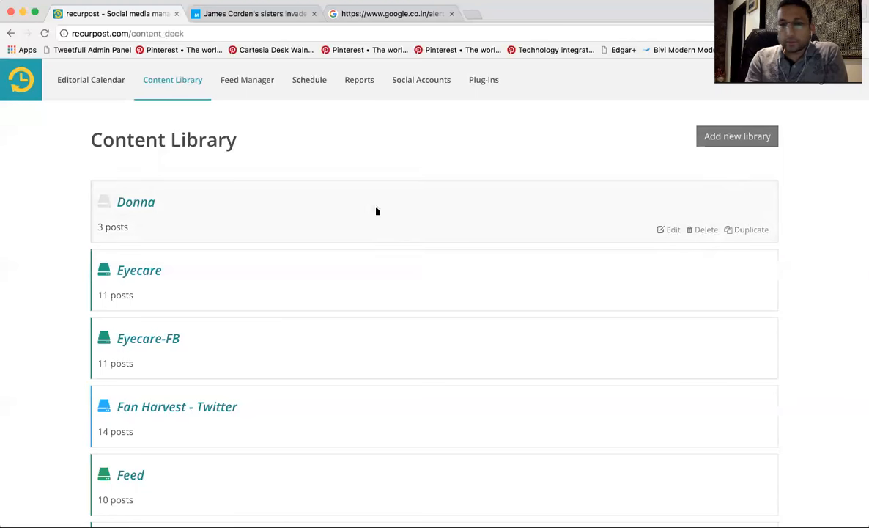
left_click(146, 210)
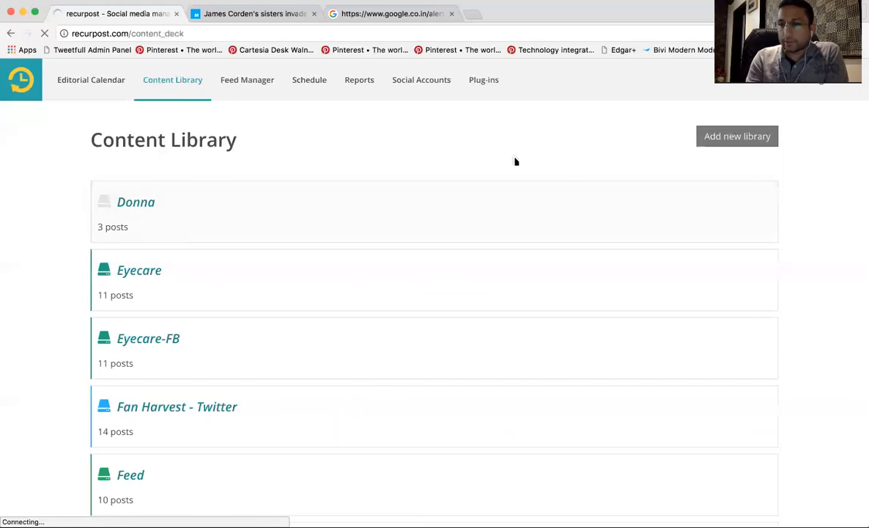
left_click(138, 212)
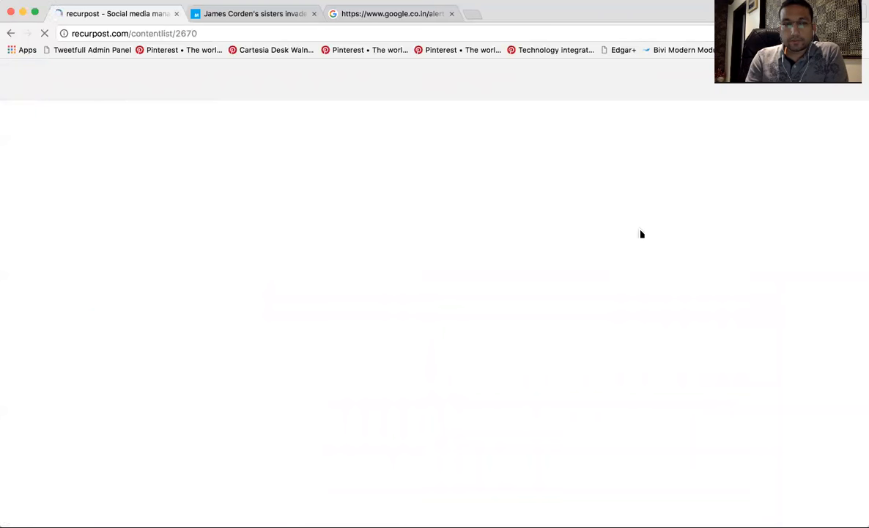
left_click(764, 189)
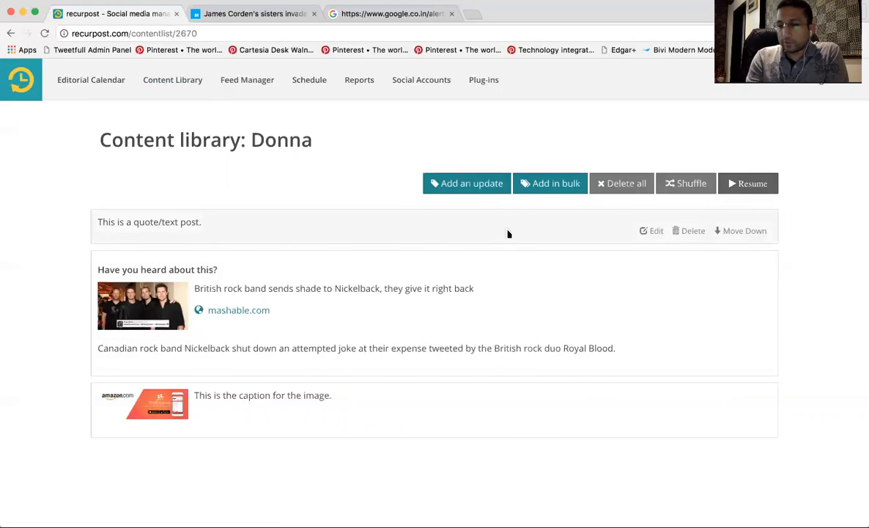
left_click(748, 373)
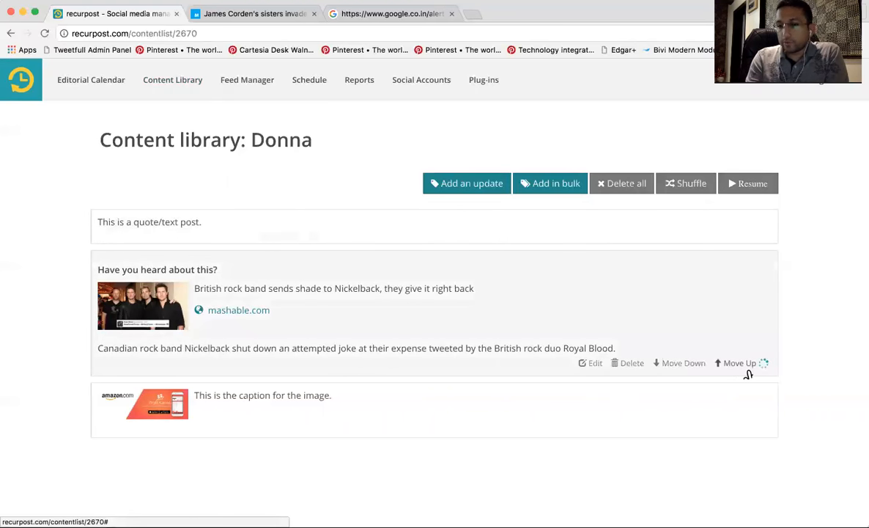